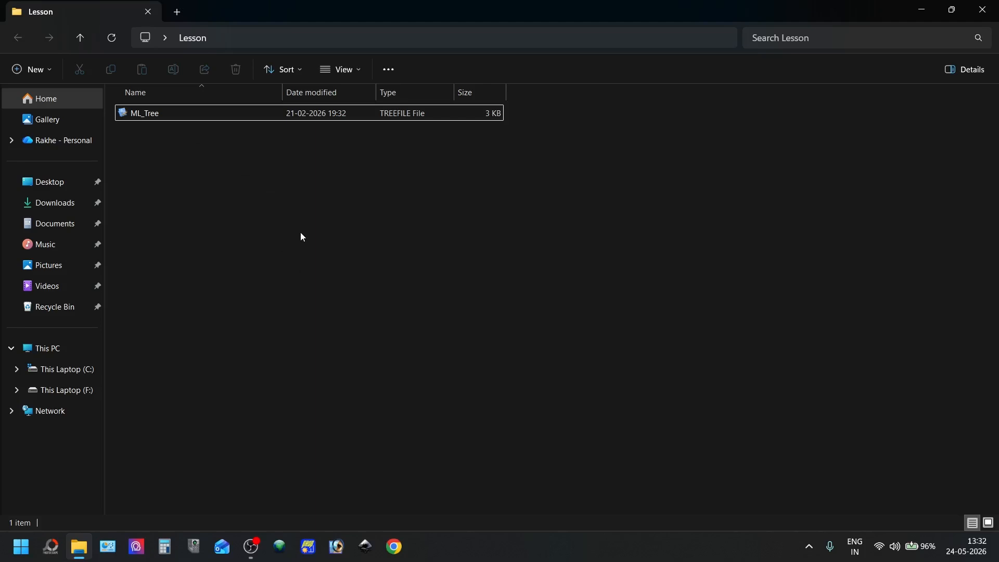
Check the properties of the ML_Tree file to see which program it opens with
right_click(245, 114)
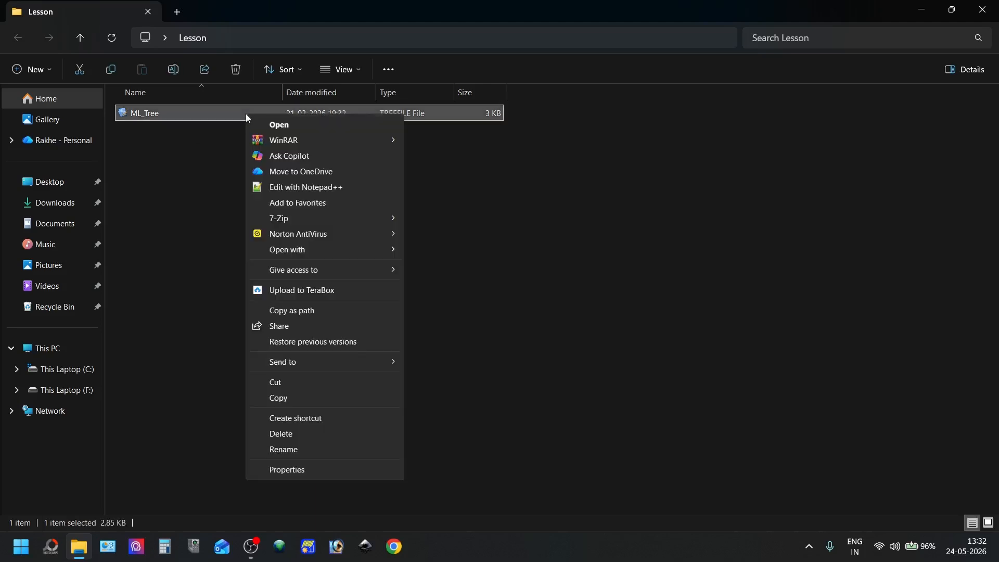
click(352, 467)
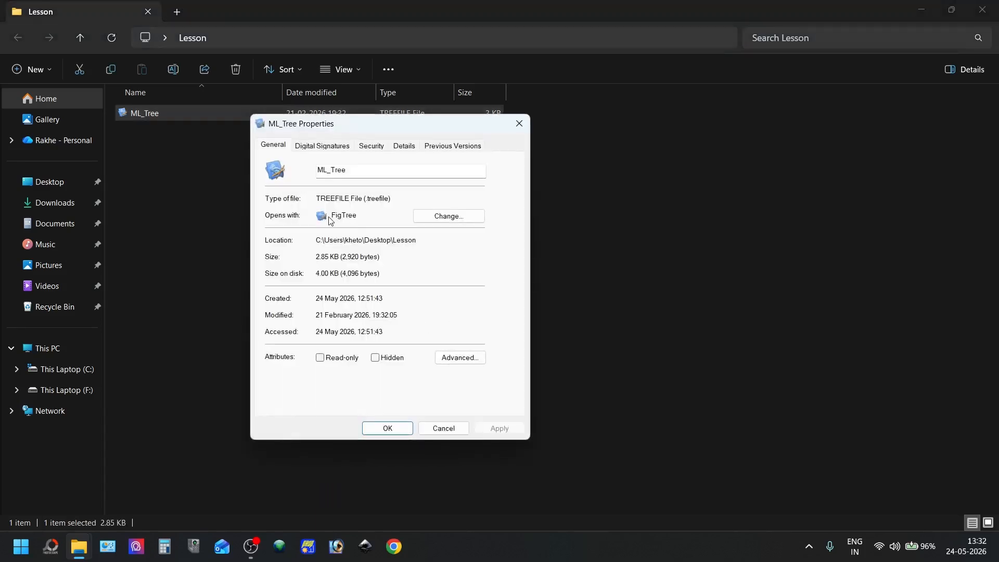
mouse_move(334, 216)
mouse_down()
mouse_move(355, 217)
mouse_move(334, 216)
mouse_up()
click(356, 216)
click(517, 127)
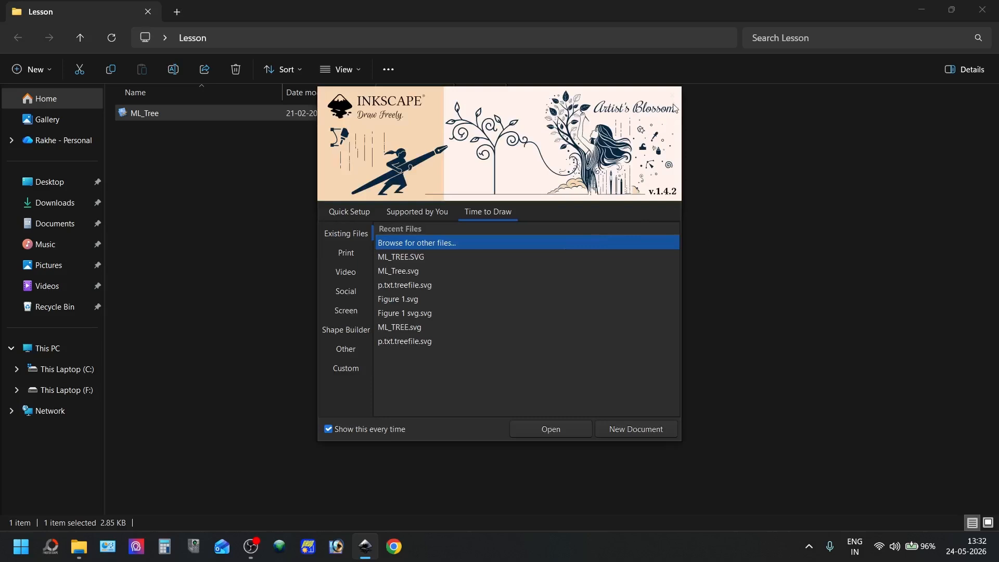
click(671, 96)
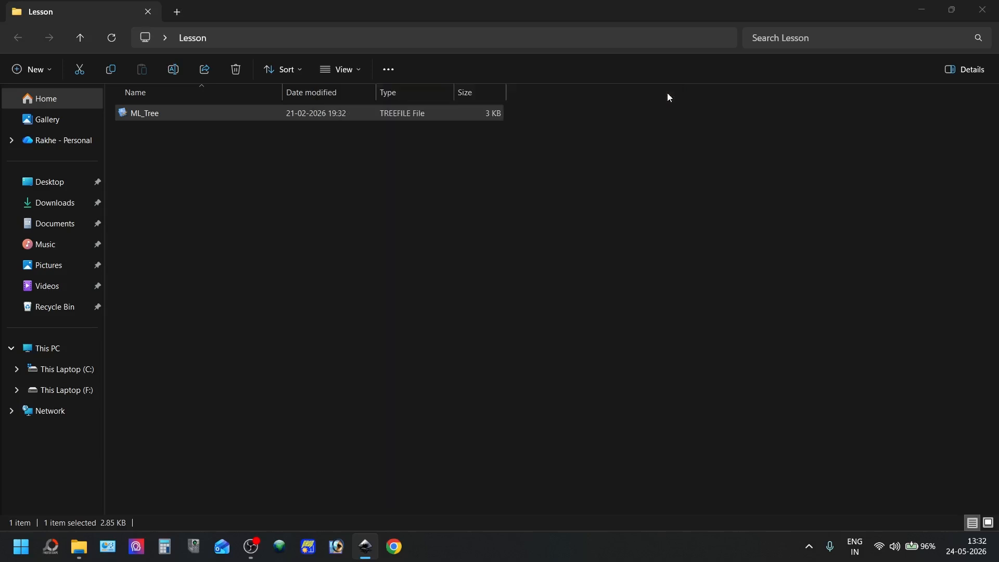
right_click(242, 118)
mouse_move(348, 255)
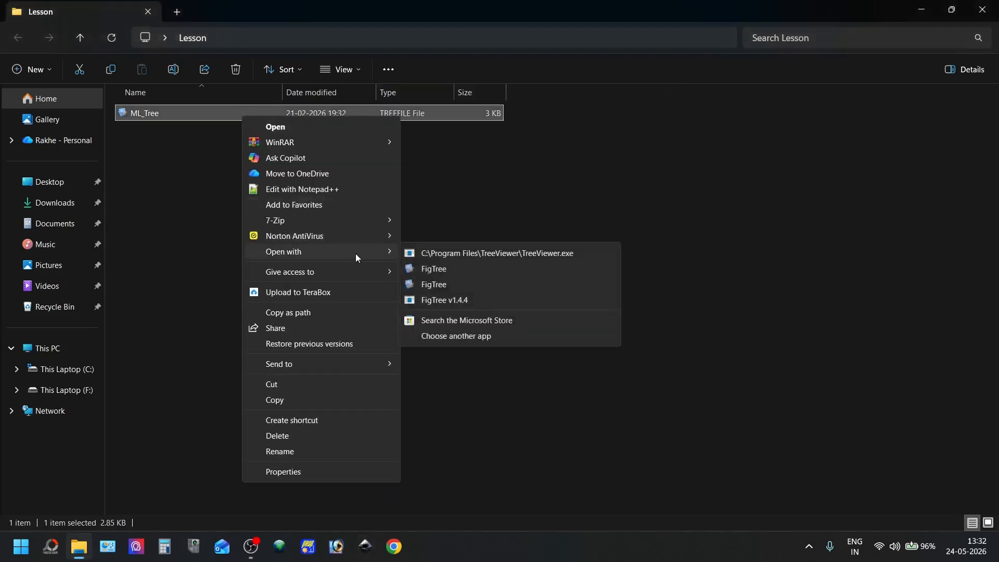
click(169, 113)
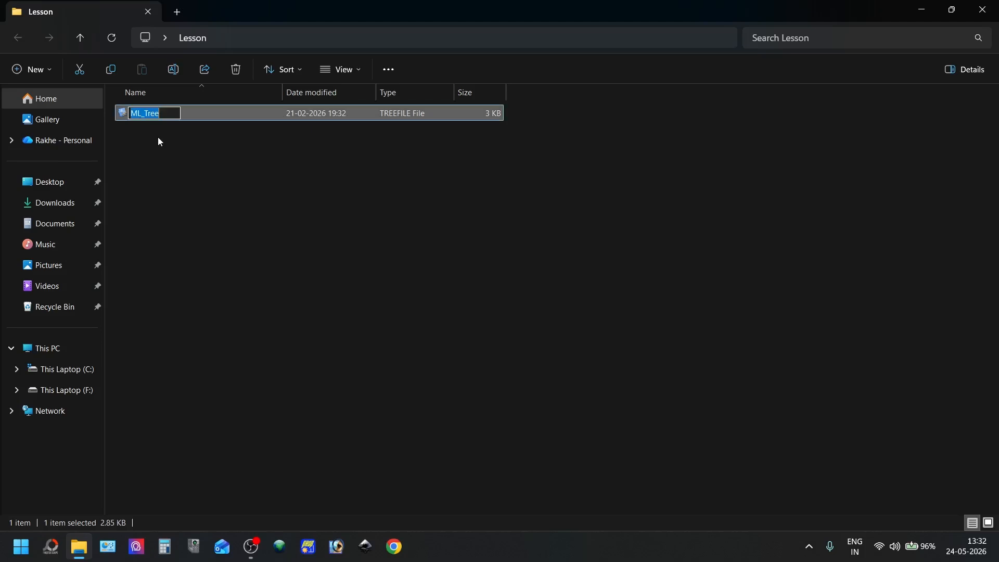
key(Return)
Open the ML_Tree file in FigTree and enlarge the tree window to almost the full screen height
double_click(195, 116)
click(489, 305)
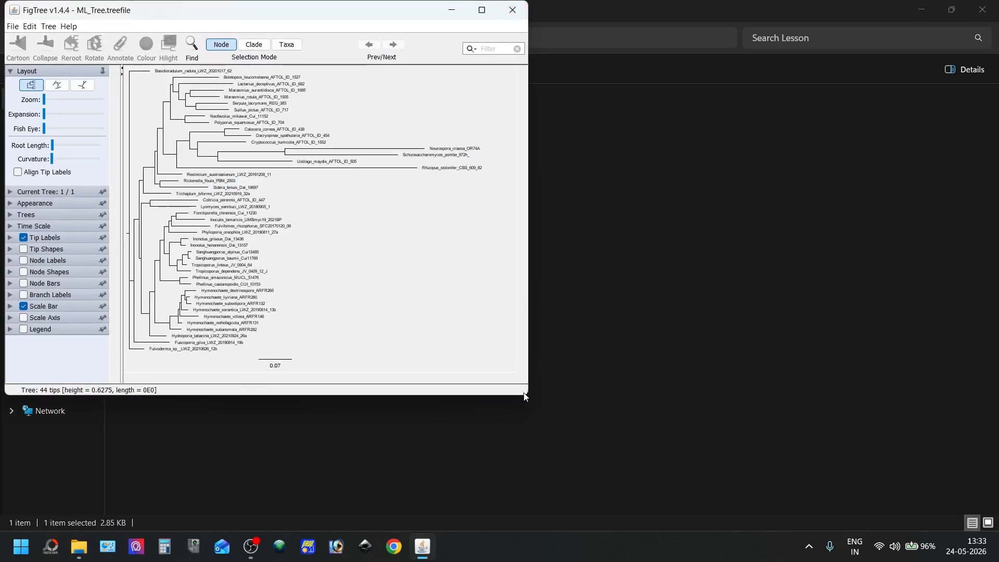
drag(525, 401, 600, 532)
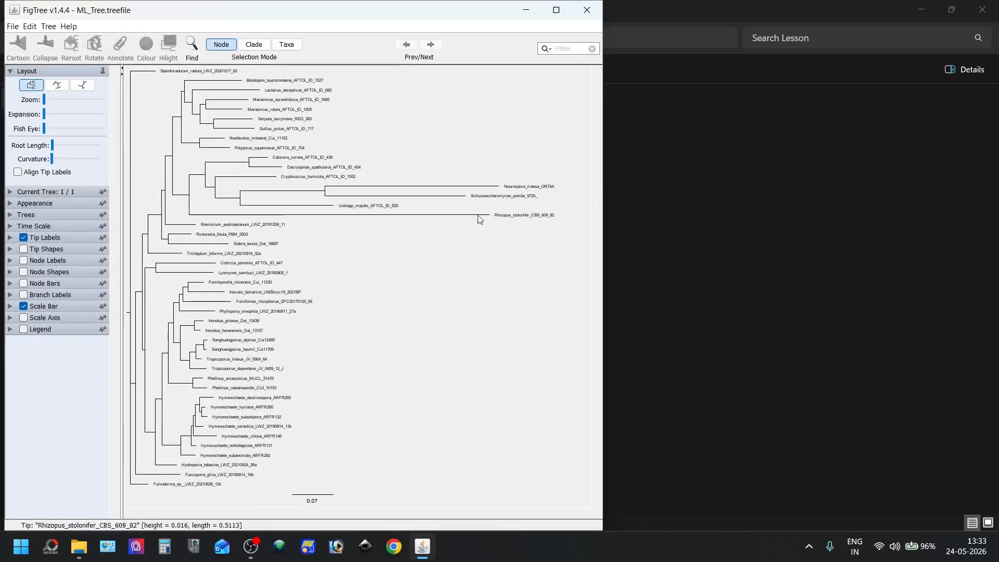
Reroot the tree on the Rhizopus_stolonifer_CBS_609_82 branch and order its nodes with the larger clades first
click(478, 215)
click(70, 42)
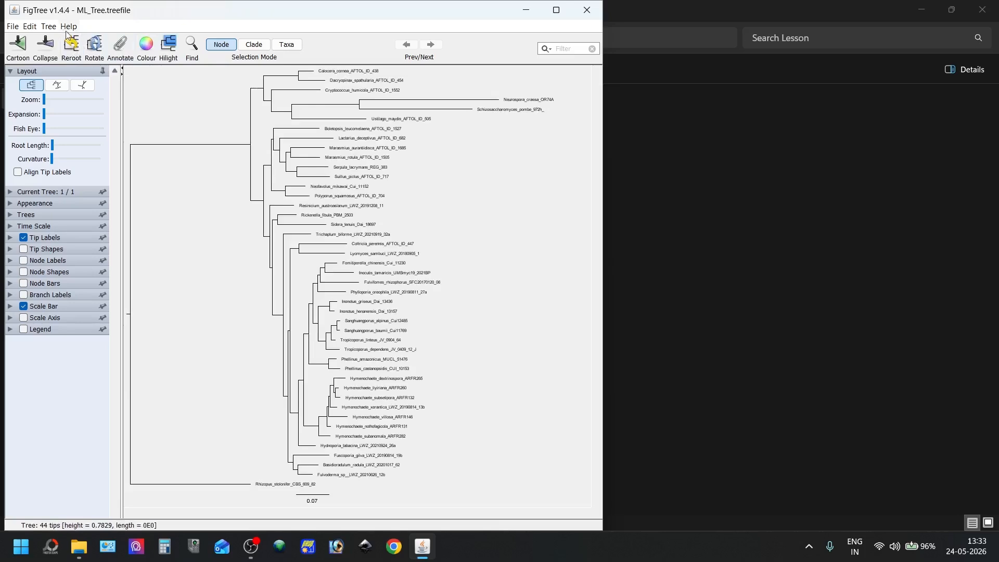
click(48, 26)
click(132, 181)
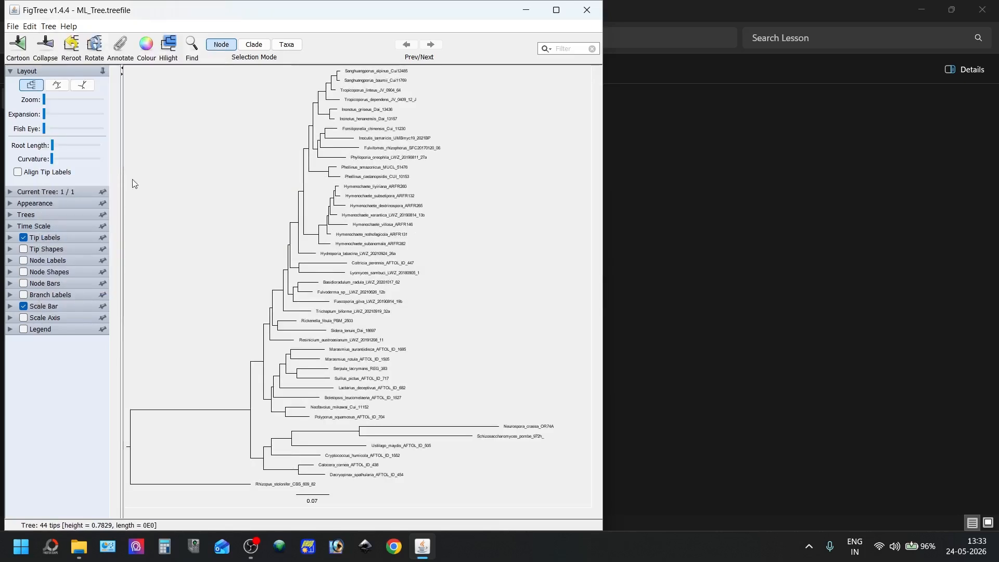
click(496, 347)
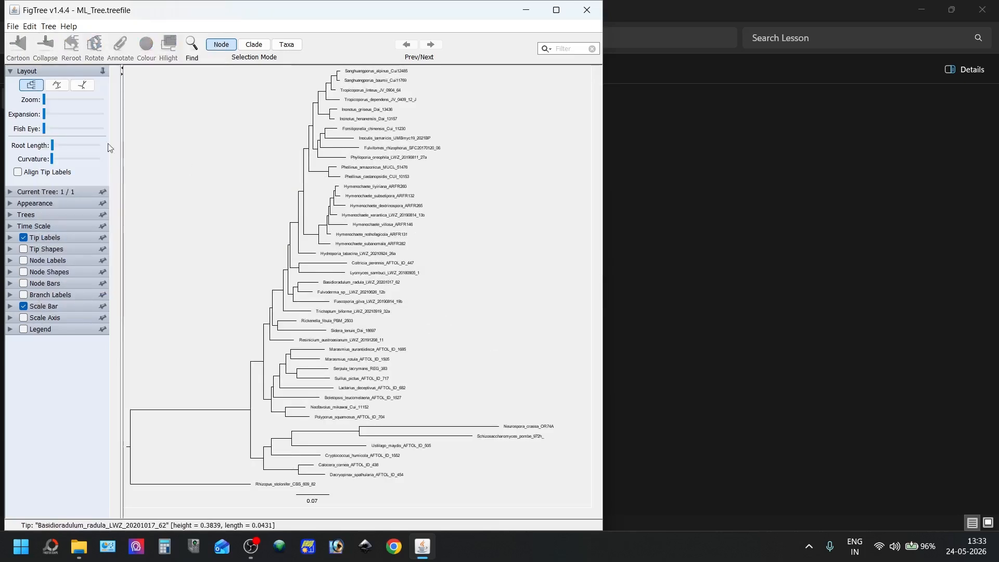
Set the tip labels' font size to 14 and slightly lengthen the tree's root
click(11, 239)
click(71, 274)
click(72, 273)
click(72, 273)
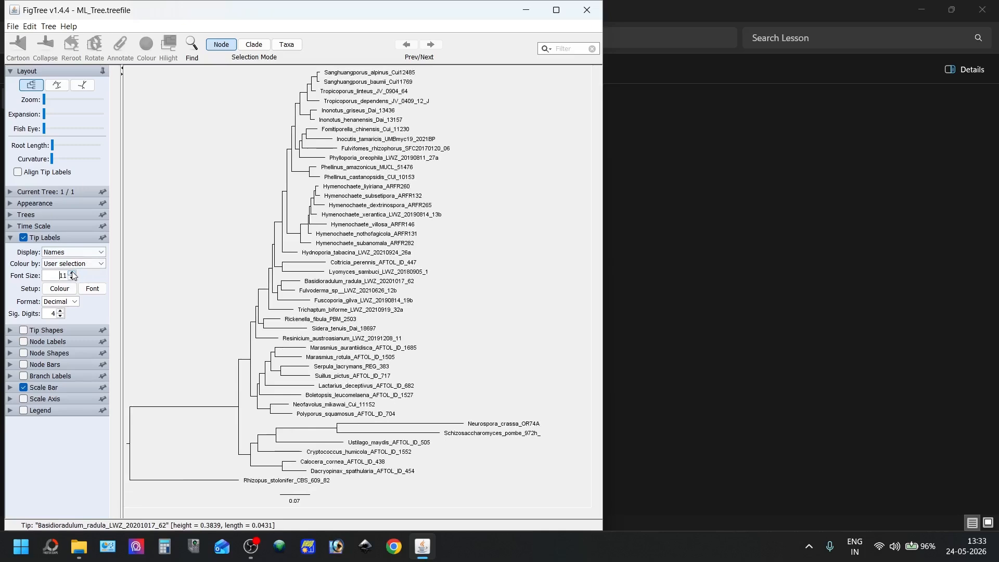
click(72, 273)
click(72, 273)
click(72, 272)
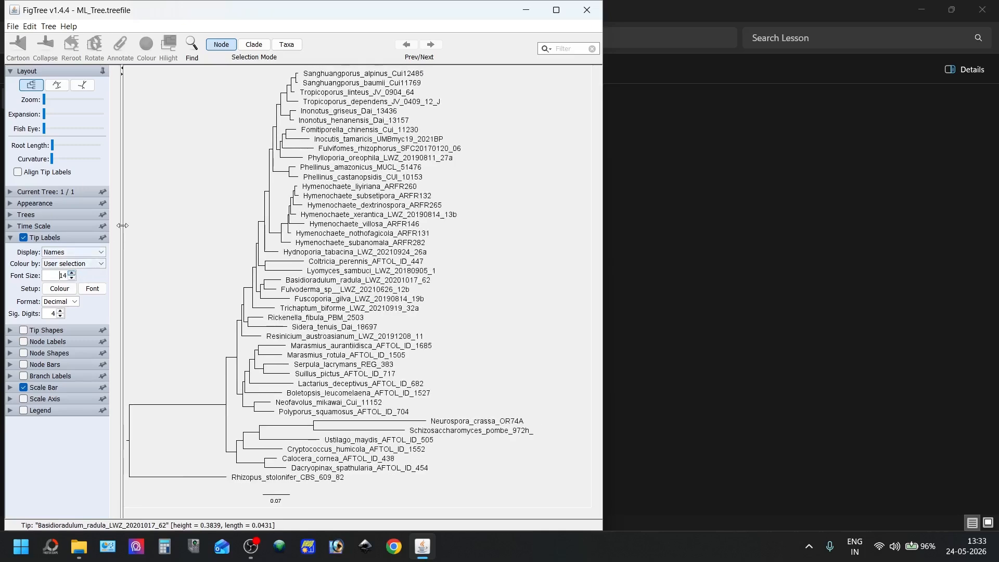
click(51, 149)
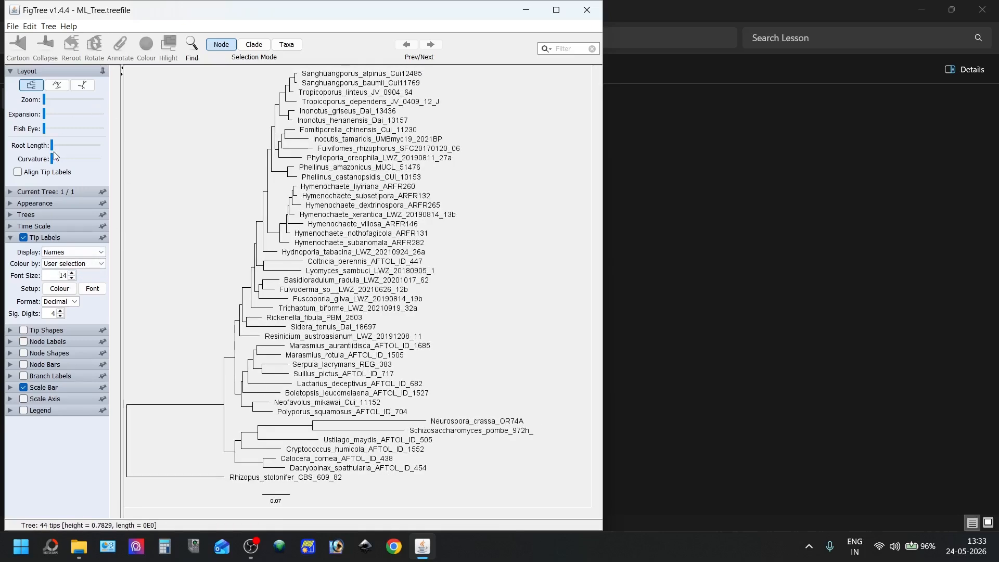
drag(53, 148, 56, 148)
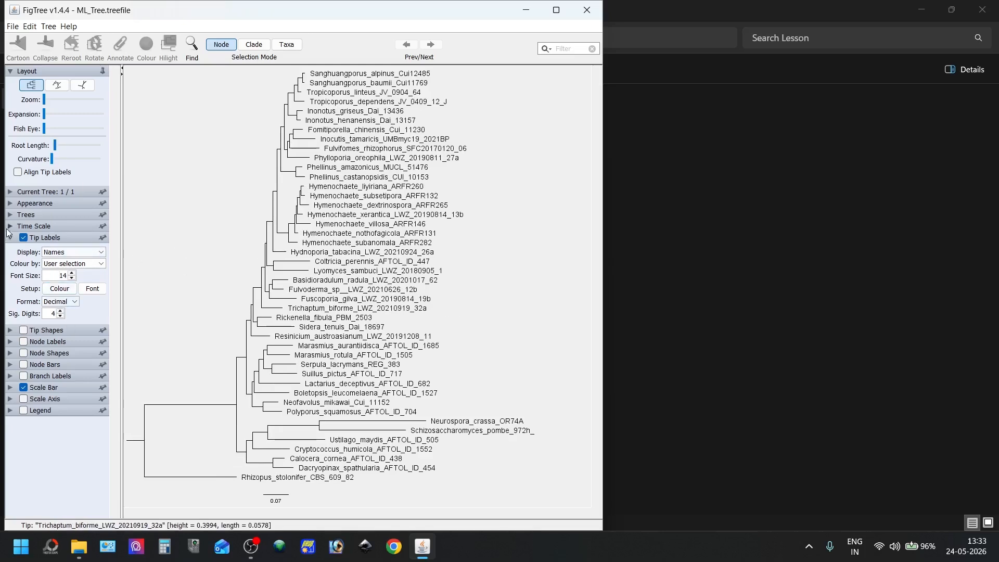
Turn on node labels that display the label values, with 2 significant digits
click(23, 342)
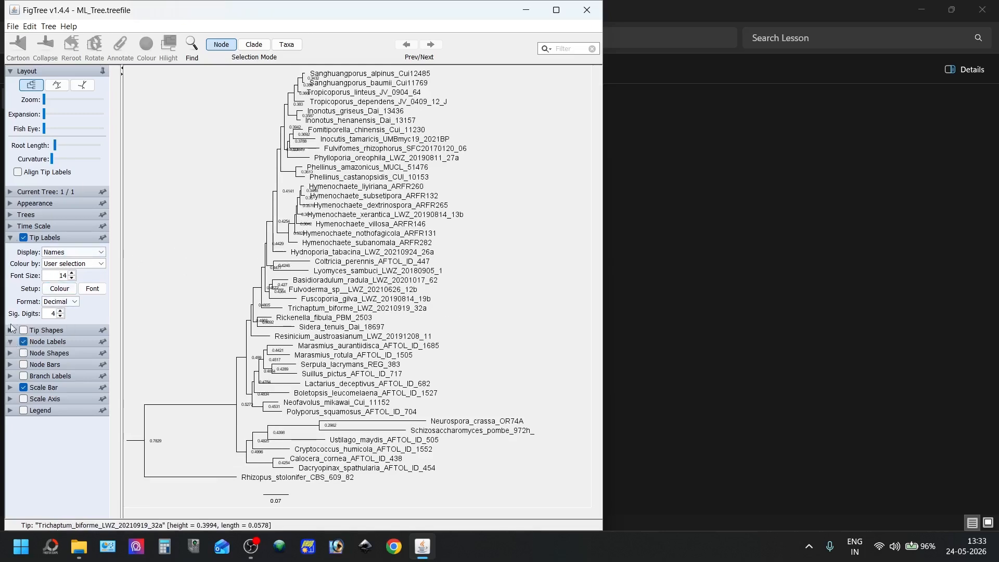
click(14, 342)
click(58, 275)
click(52, 323)
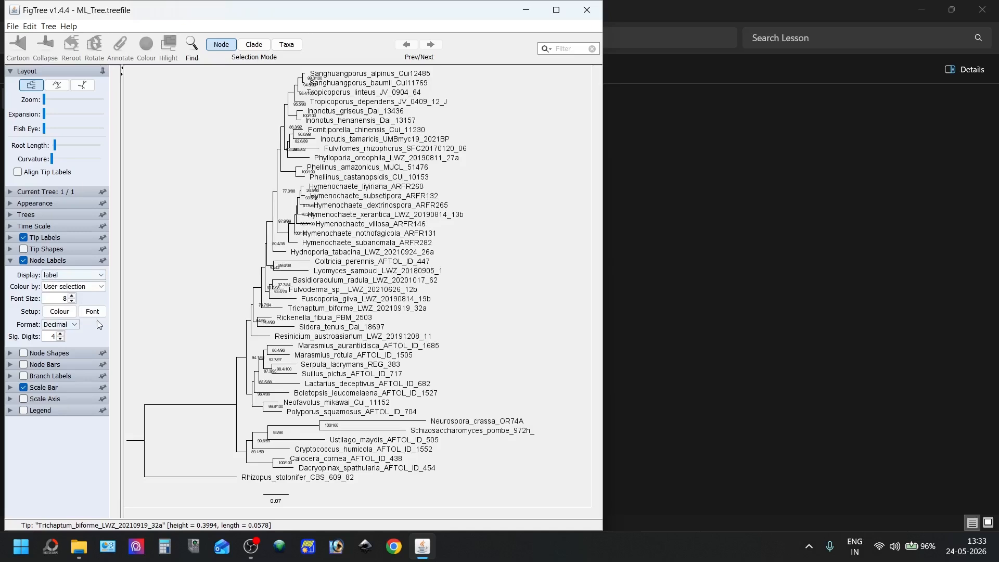
click(60, 339)
click(61, 339)
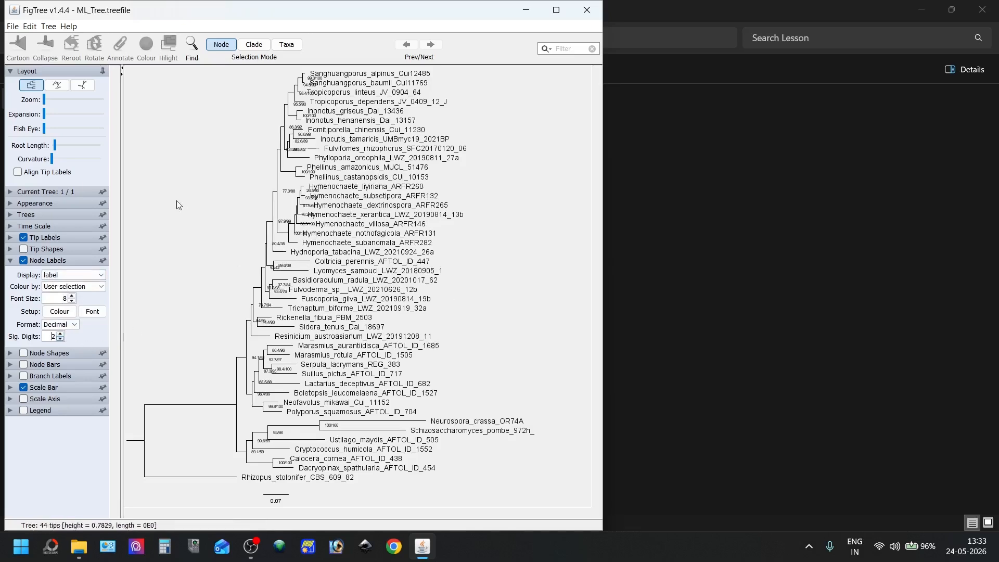
Export the tree as an SVG file named ML_Tree.treefile in the Lesson folder and close FigTree
click(12, 26)
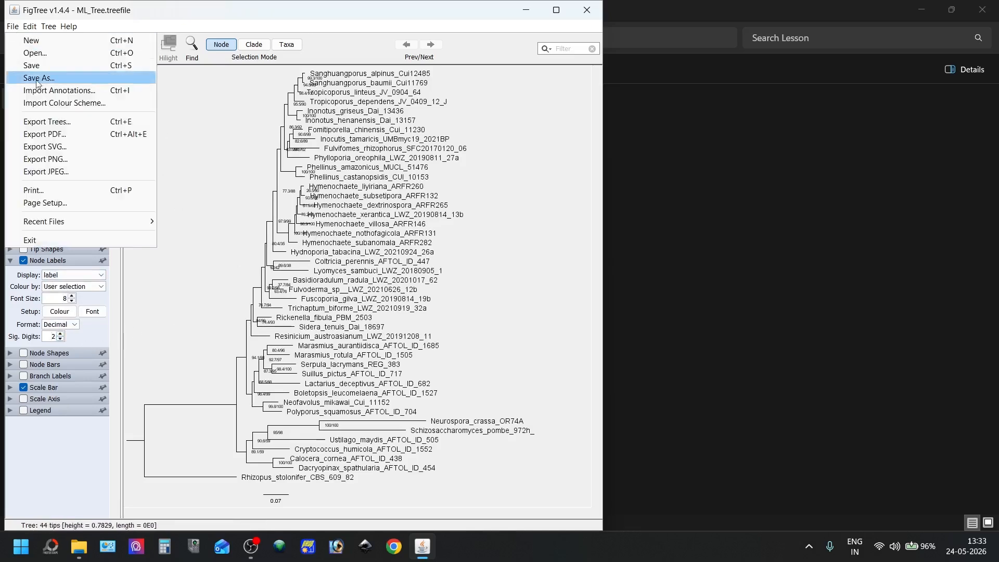
click(67, 154)
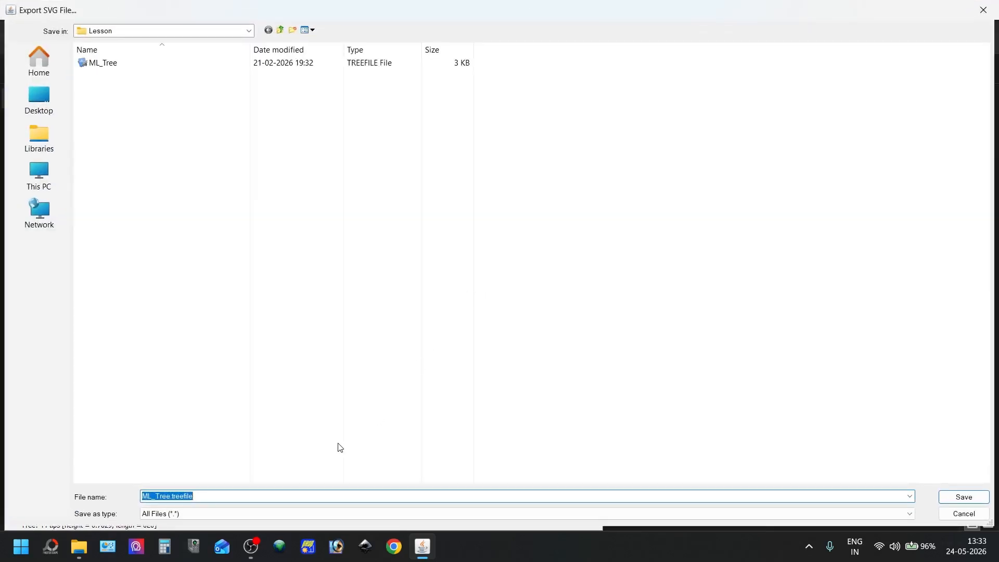
key(Escape)
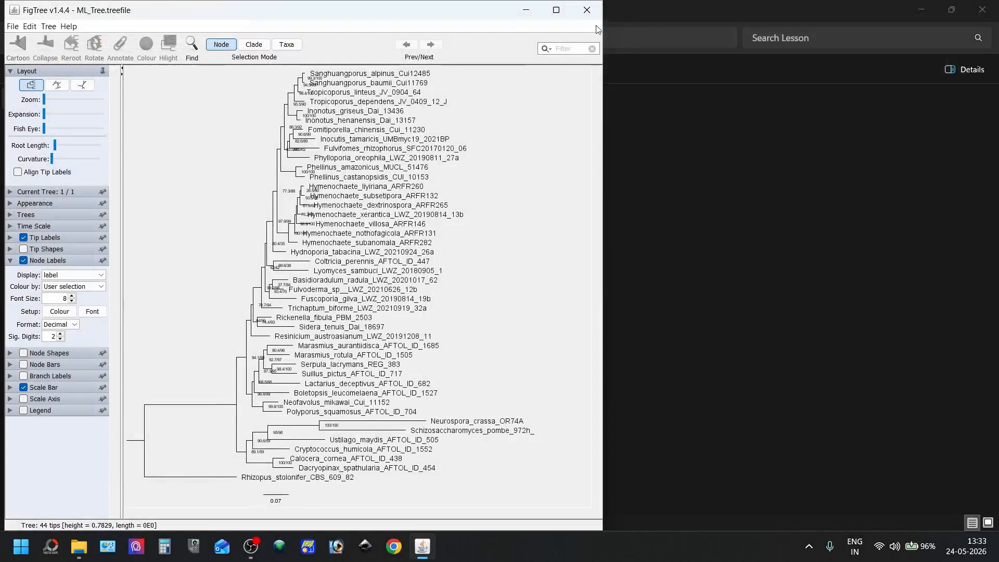
click(578, 8)
Open the exported ML_Tree.treefile SVG from the Lesson folder in the Inkscape vector graphics editor
click(174, 154)
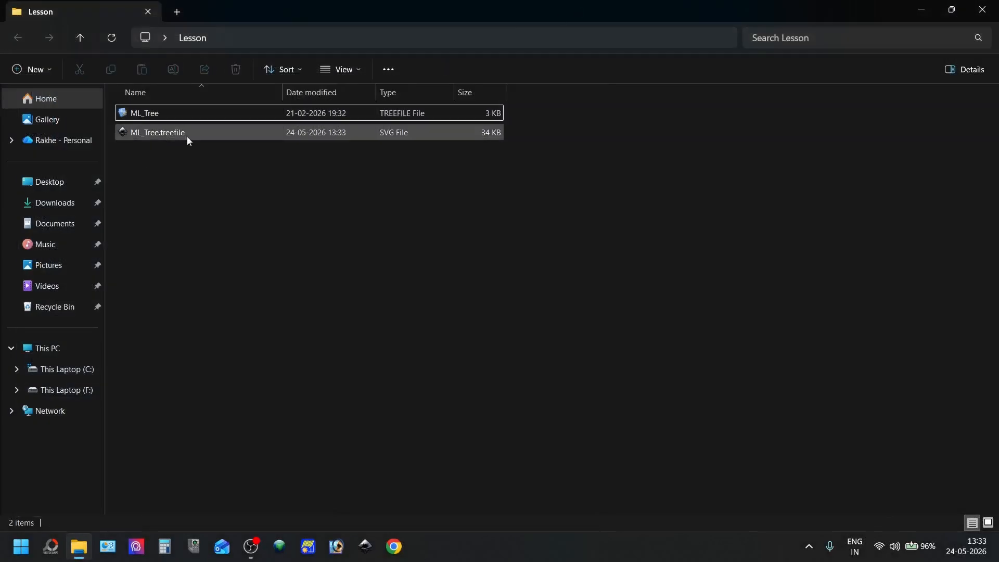
click(183, 134)
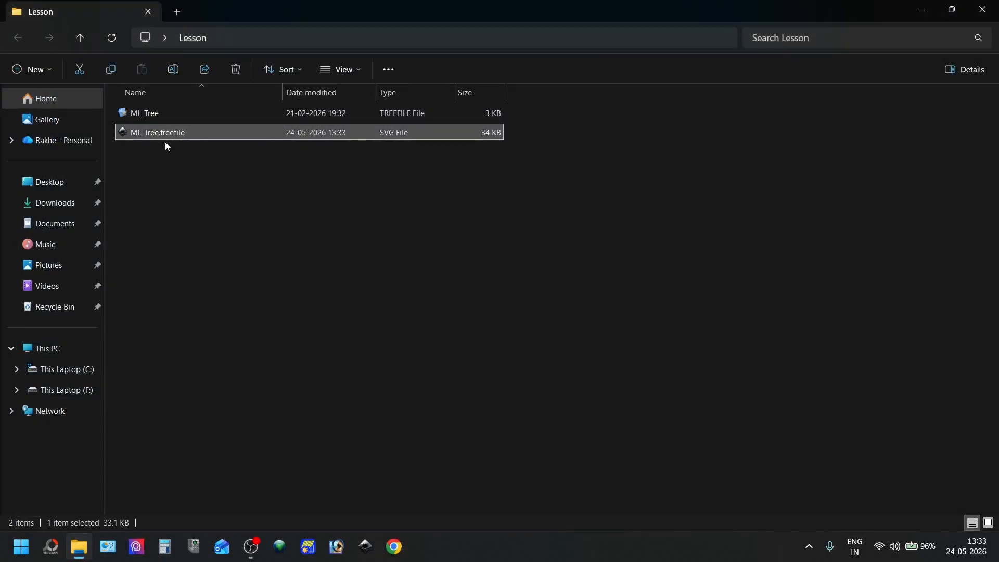
right_click(185, 138)
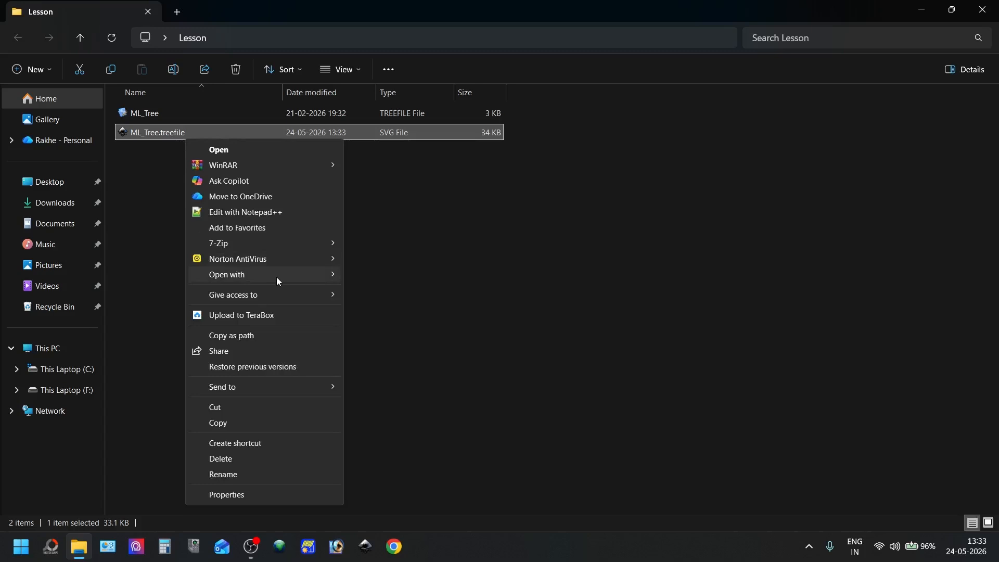
mouse_move(277, 277)
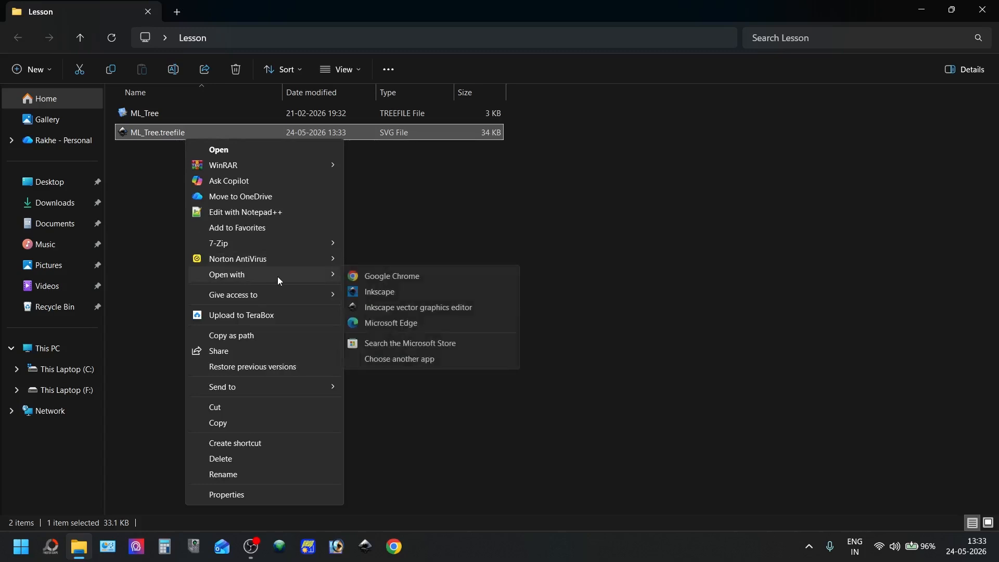
click(404, 306)
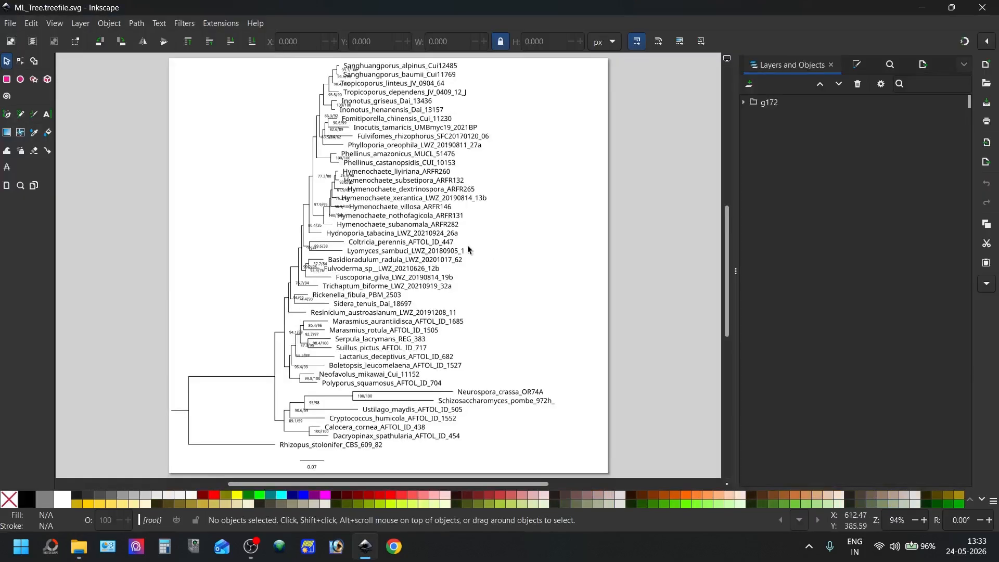
Close the search and Export dialogs, keeping Fill and Stroke, and bring Layers and Objects to the front
click(859, 67)
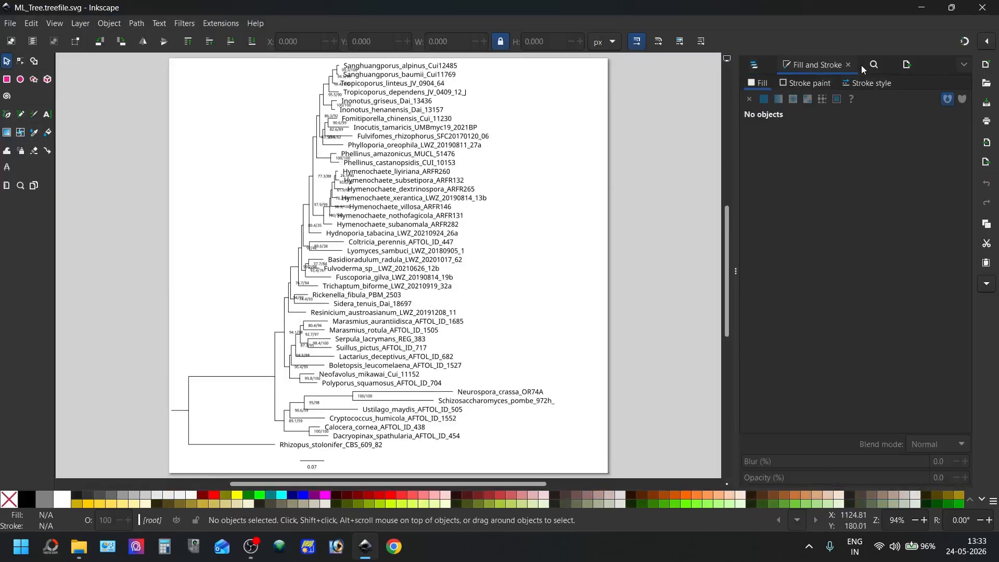
click(877, 65)
click(879, 65)
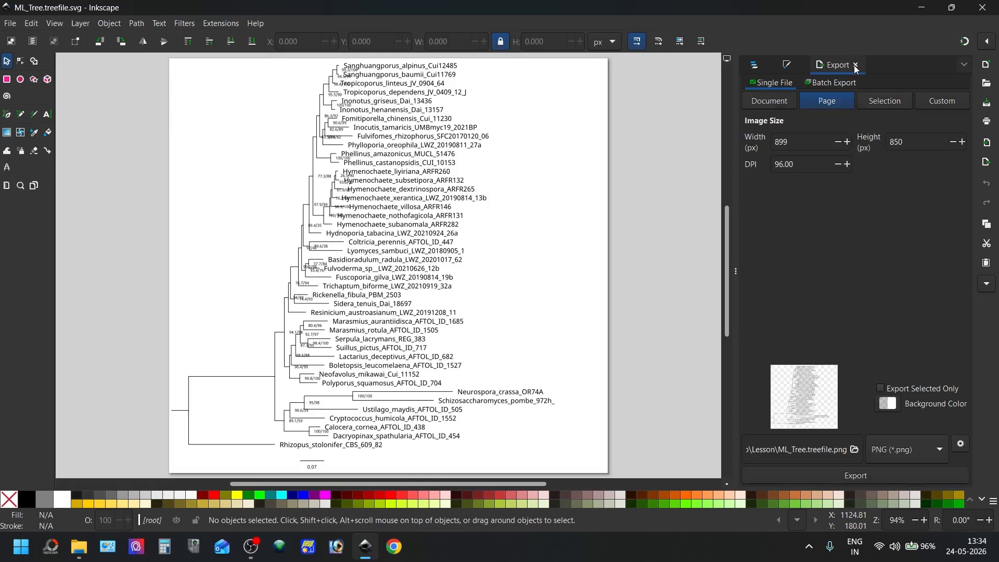
click(880, 65)
click(755, 67)
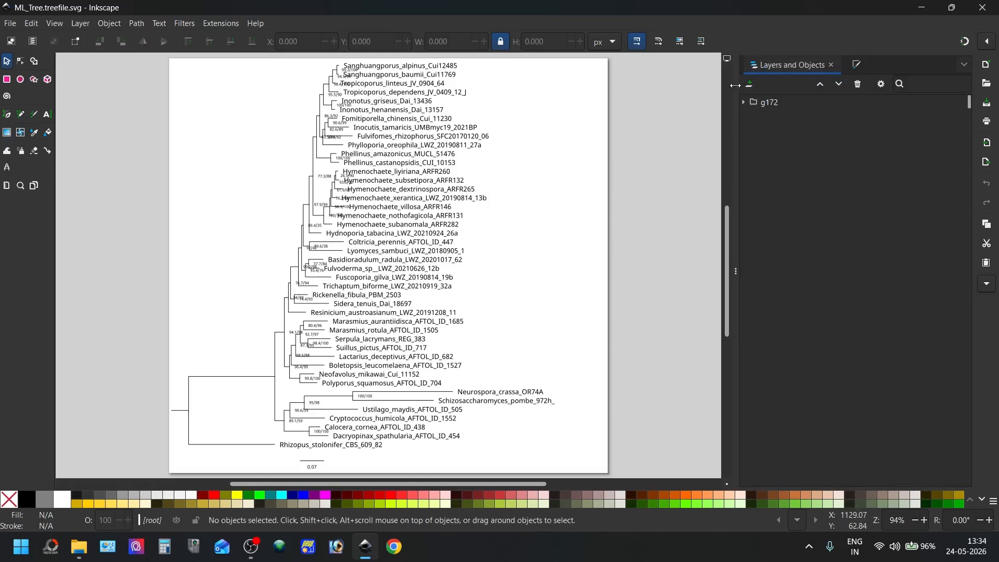
Examine group g172 and its subgroups g170, g168, g164 and g160 in Layers and Objects, and locate the command that shows that dialog
click(745, 103)
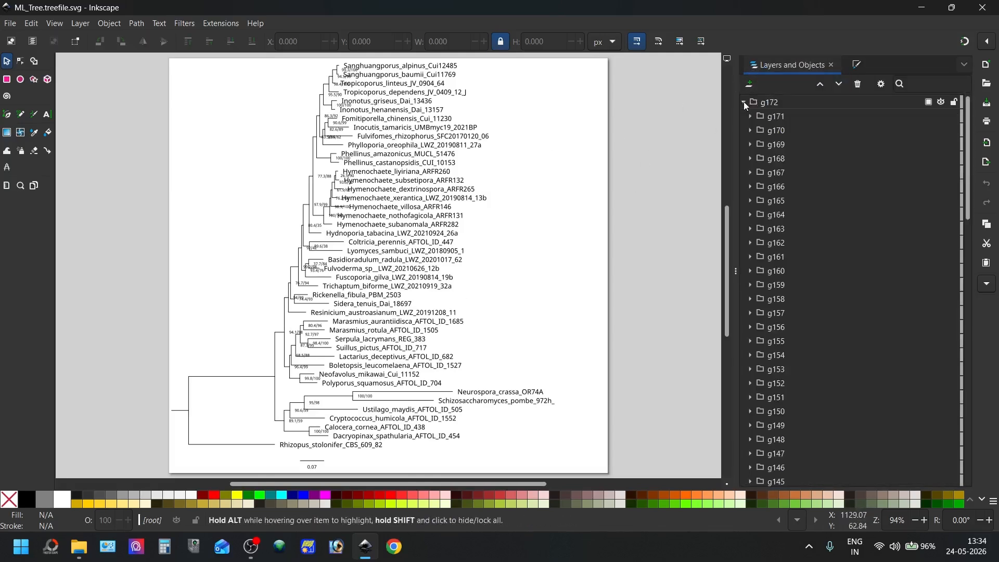
click(754, 102)
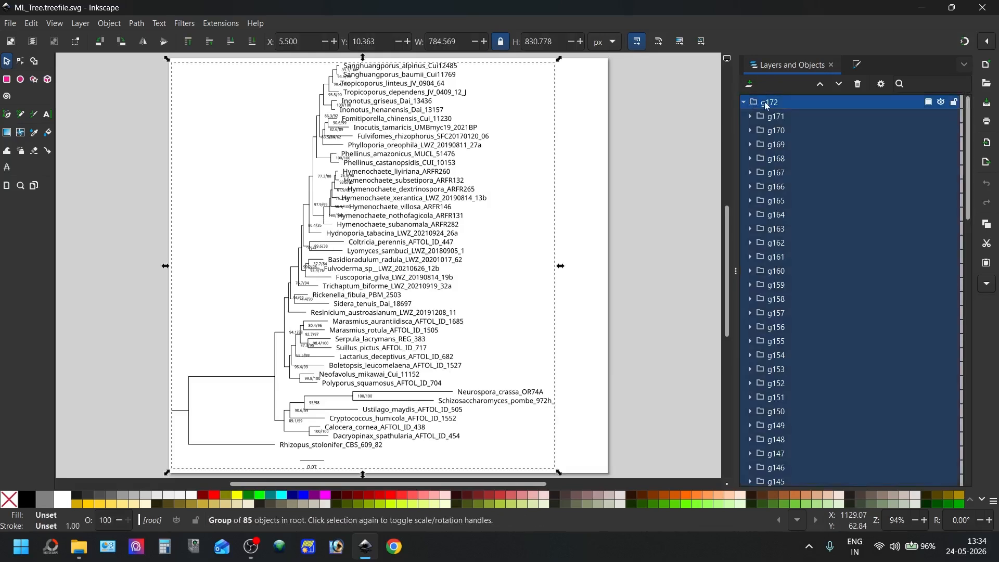
click(776, 130)
click(780, 157)
click(786, 214)
click(788, 270)
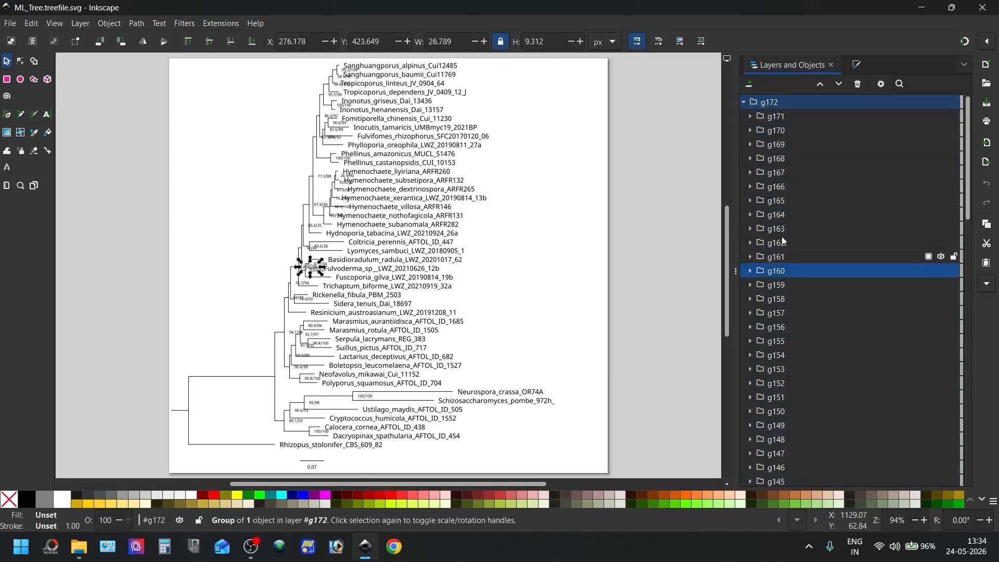
click(743, 102)
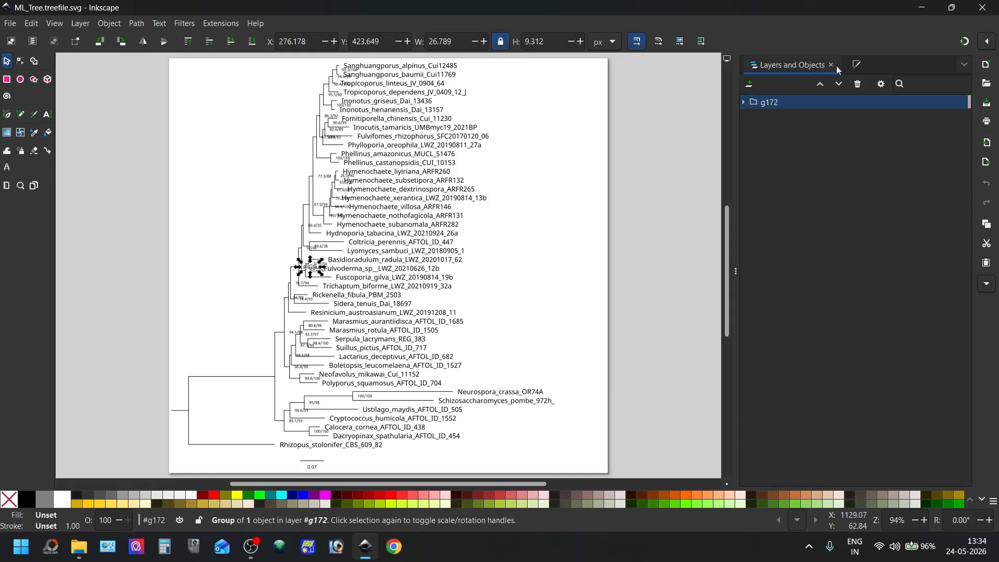
click(989, 287)
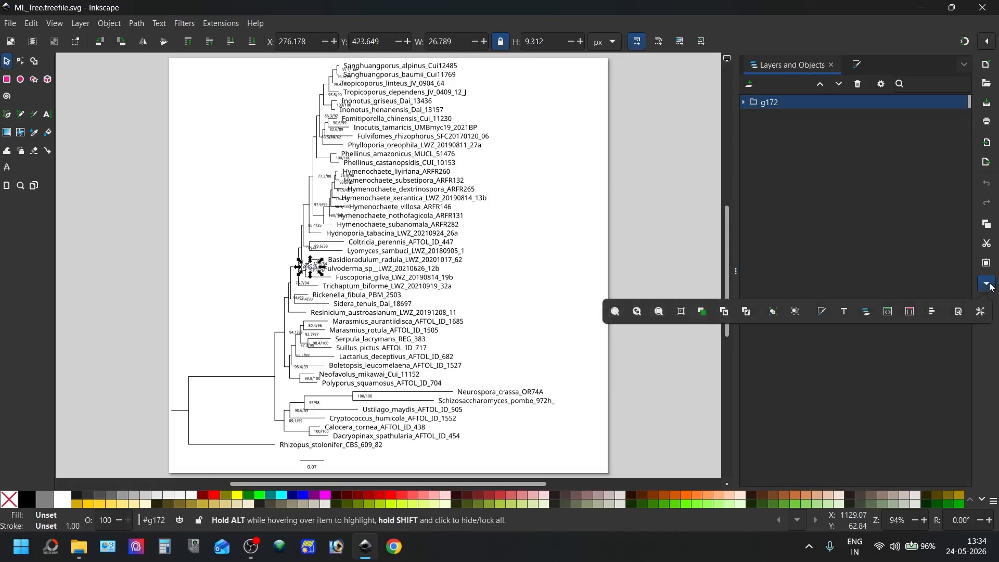
click(871, 314)
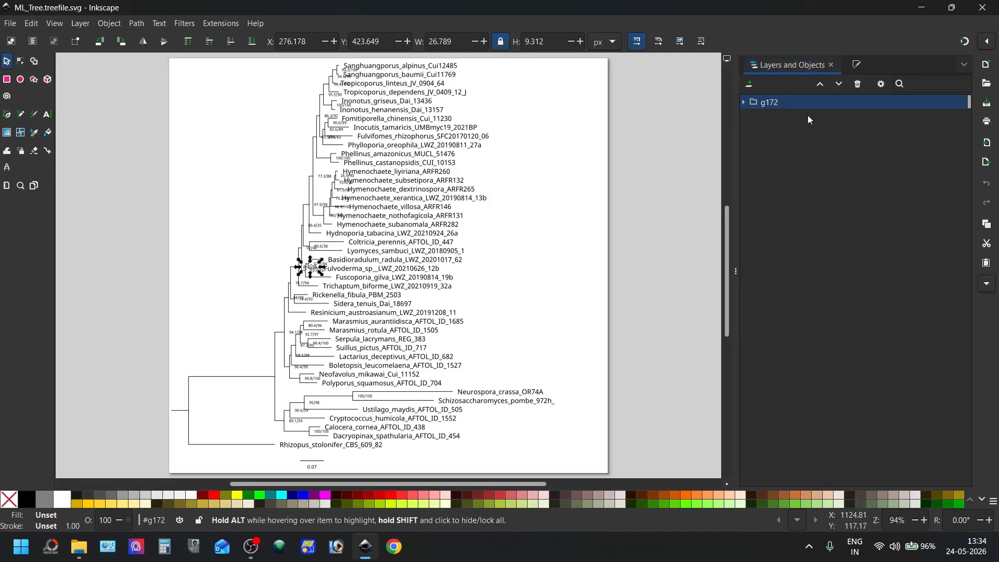
Expand group g172 and check which subgroups hold the node support values and where the species name groups begin
click(744, 102)
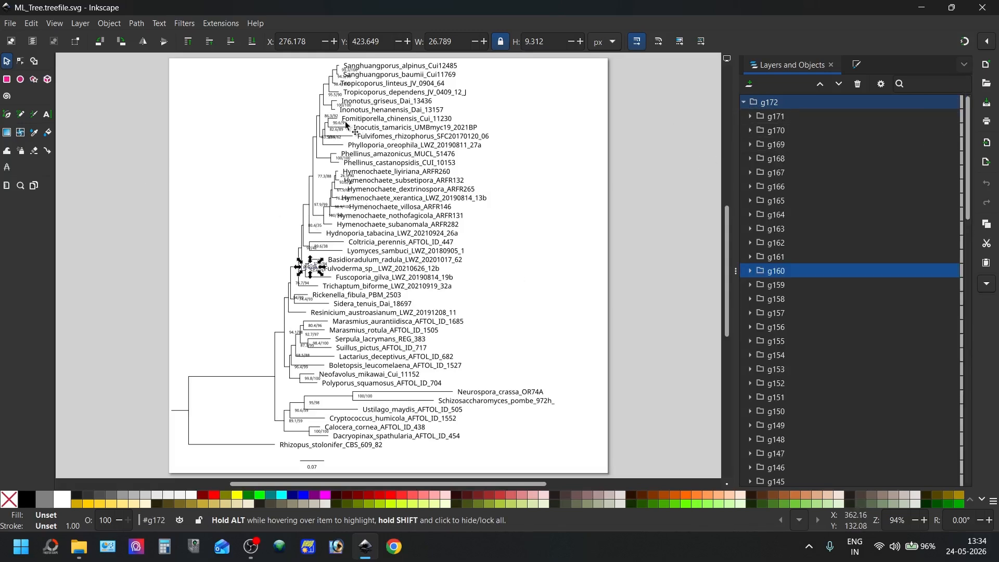
click(786, 115)
click(809, 296)
scroll(808, 298, down, 5)
click(808, 304)
click(802, 336)
scroll(803, 364, down, 2)
click(811, 290)
click(805, 310)
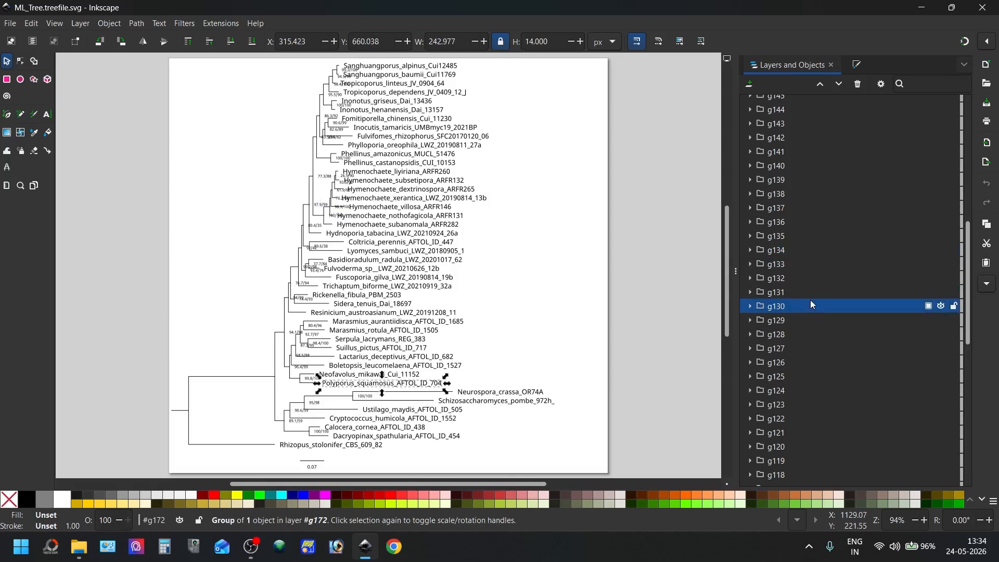
Ungroup the node value groups from g131 to g171 and combine their text objects into one group inside g172
click(811, 293)
scroll(796, 273, up, 10)
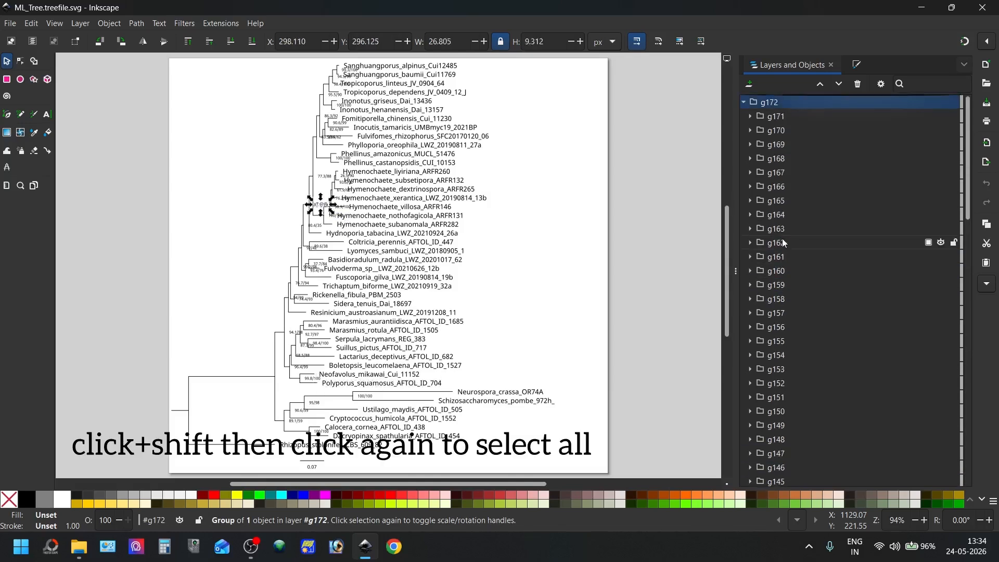
shift+click(784, 118)
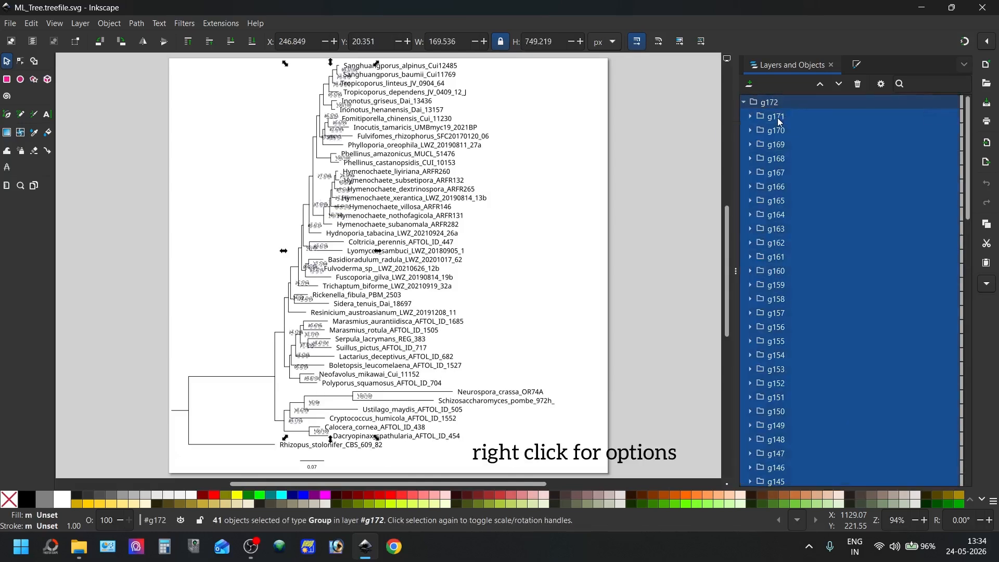
right_click(784, 116)
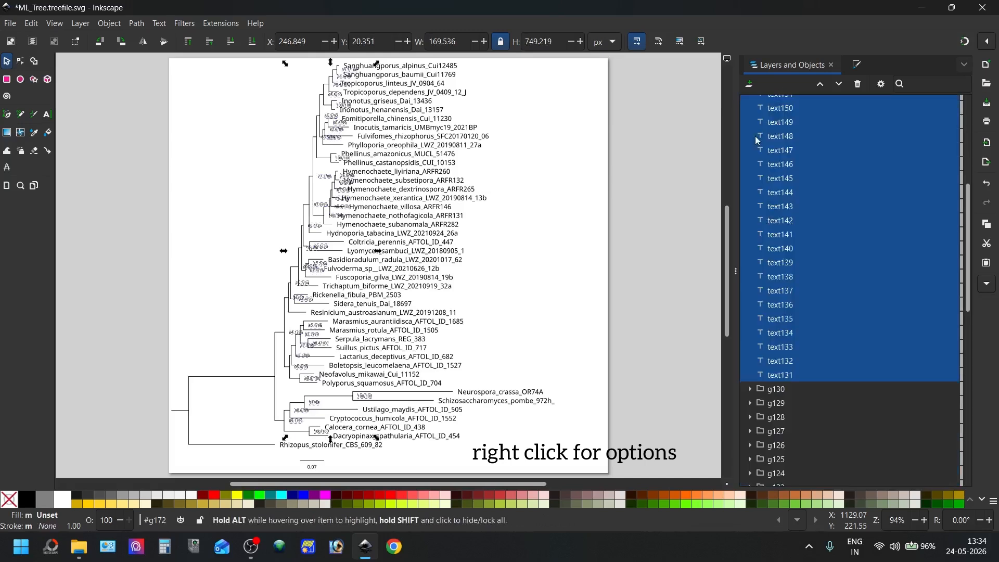
scroll(772, 210, up, 7)
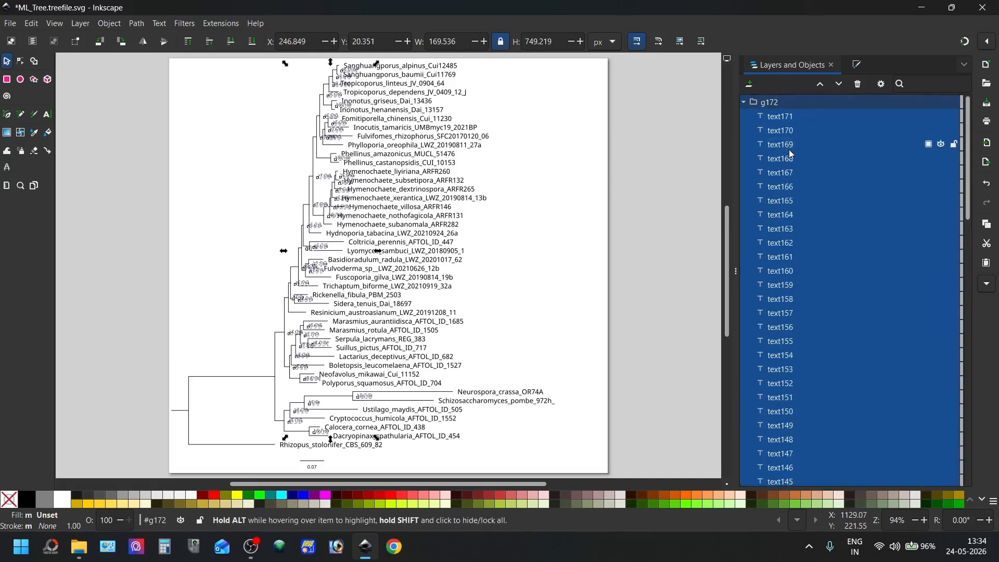
right_click(785, 147)
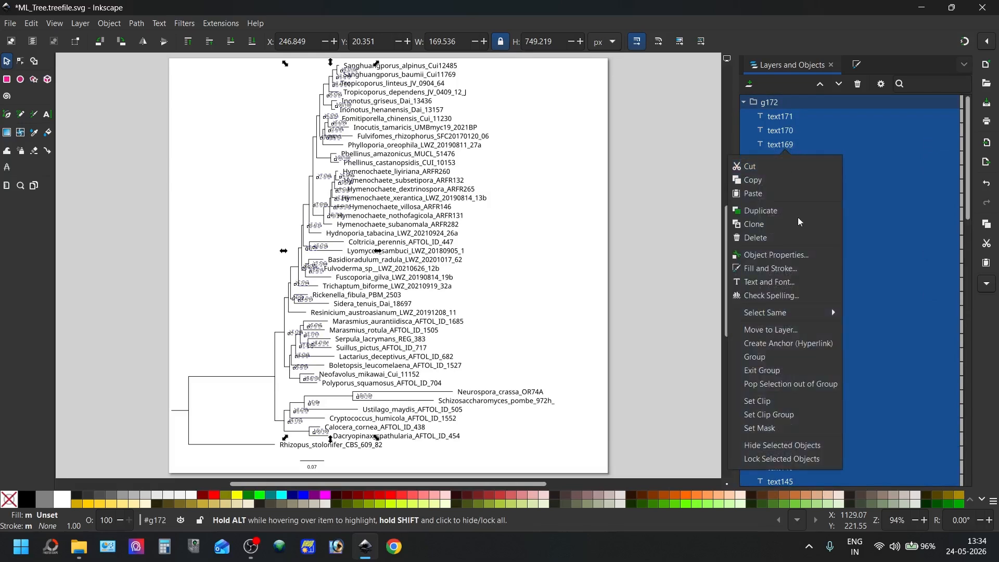
click(790, 359)
Expand the new group g173 and check several of its texts against the node values on the tree
click(750, 116)
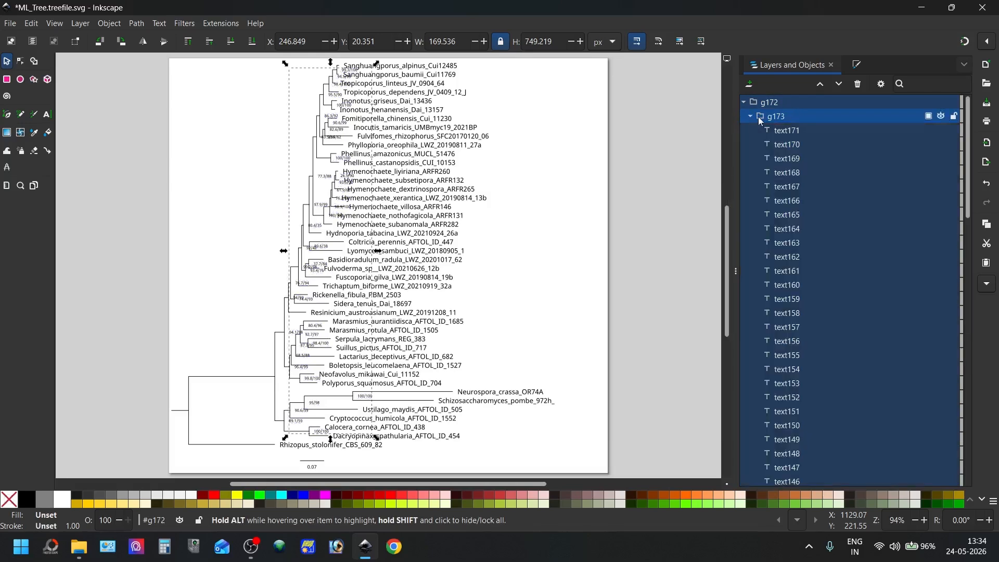
click(785, 132)
click(790, 228)
click(794, 257)
click(788, 328)
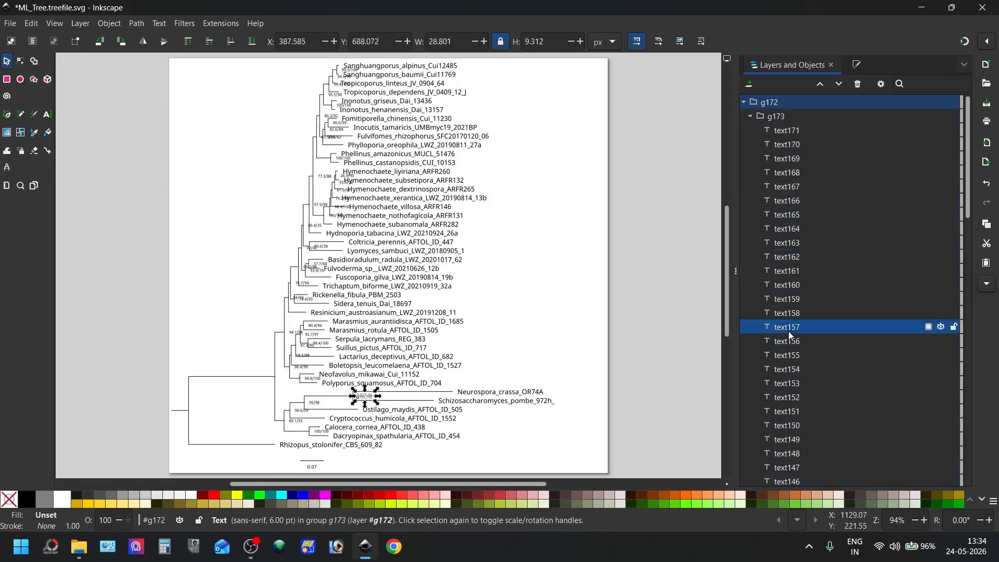
scroll(359, 405, up, 4)
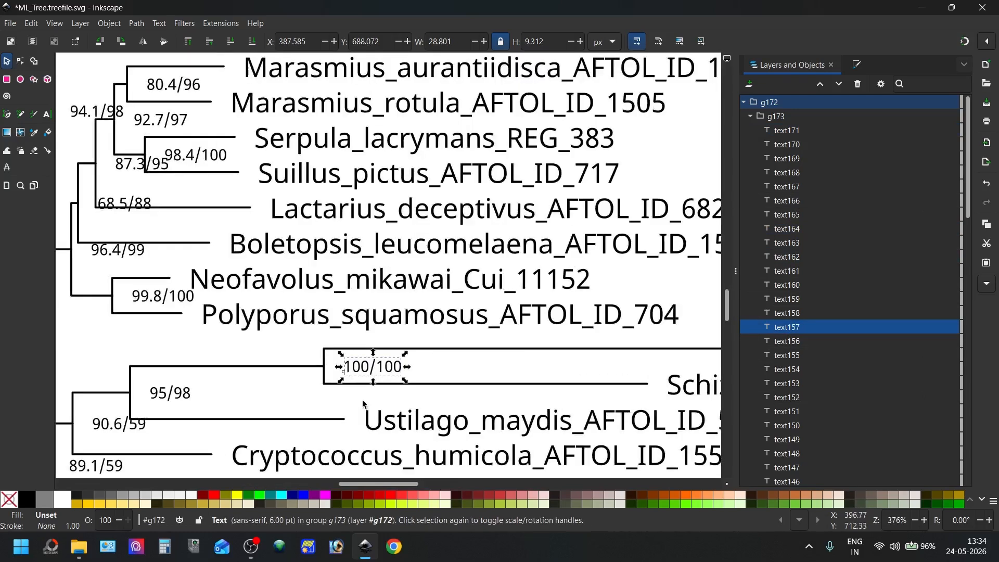
Collapse group g173 and rename it as Node_values
click(751, 116)
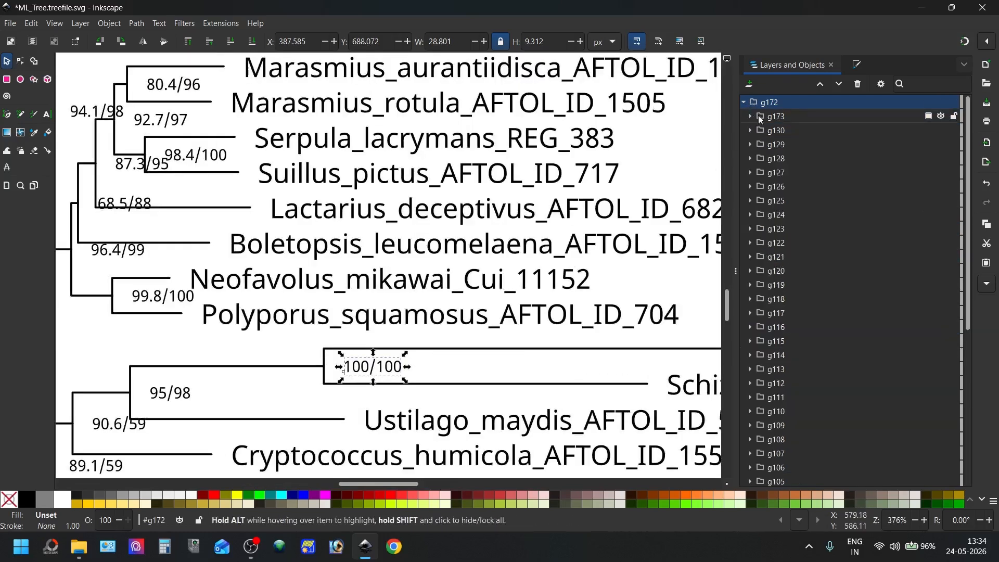
double_click(769, 116)
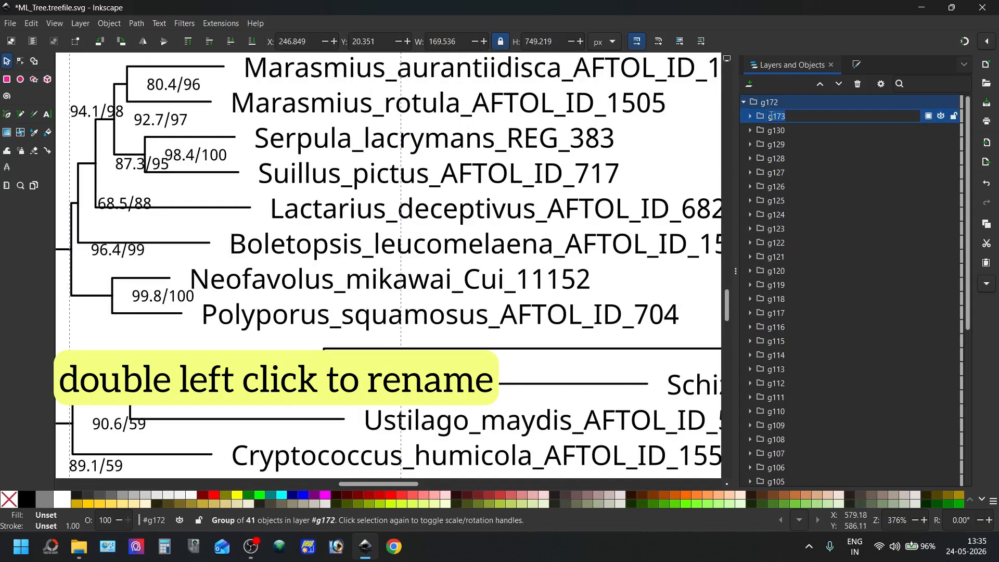
text(Node_values)
key(Return)
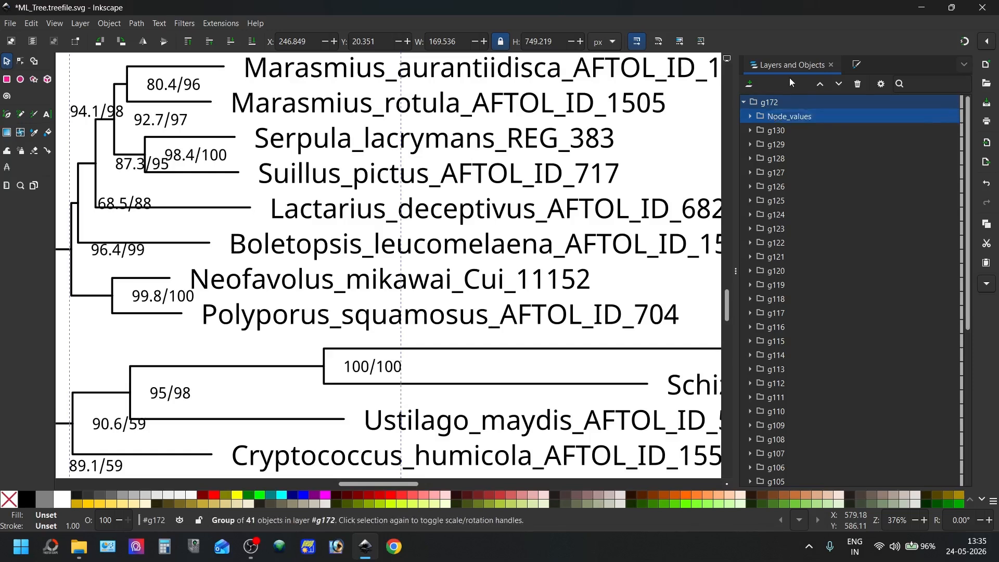
View the label of the Node_values group in its object properties, then close that dialog
right_click(777, 115)
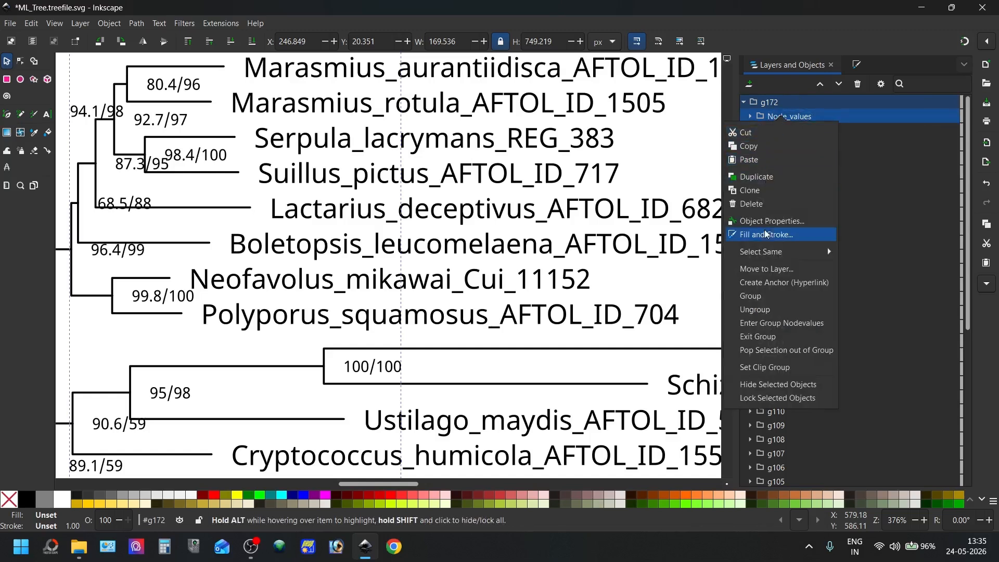
click(796, 224)
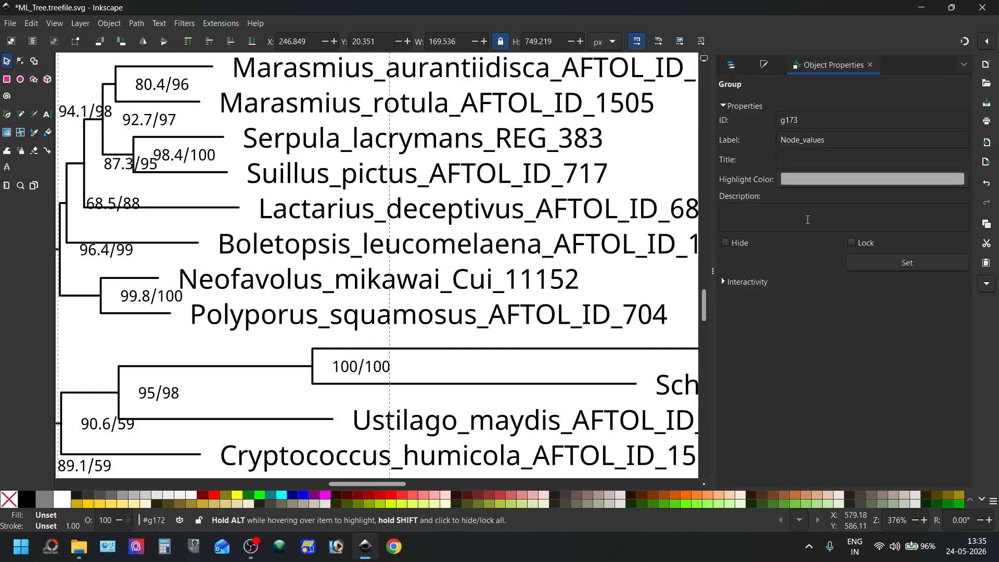
double_click(813, 141)
triple_click(813, 141)
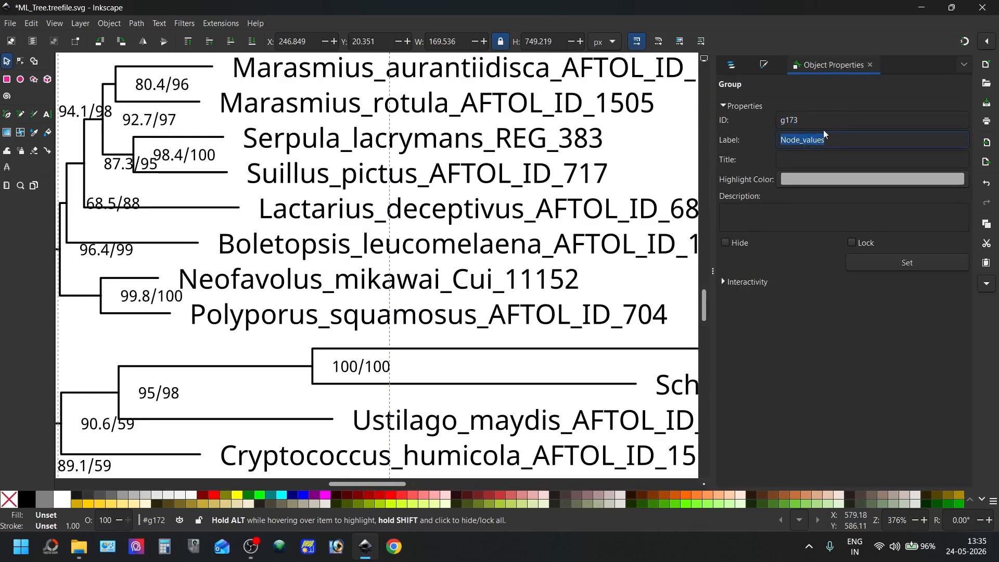
click(868, 65)
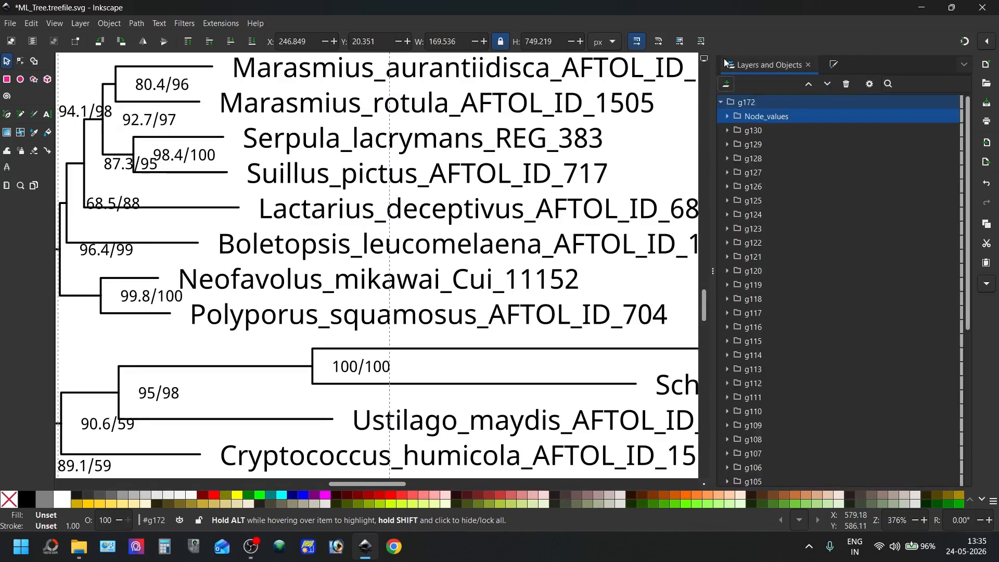
Examine the remaining subgroups from g130 downward to identify which ones hold the species names on the tree
click(753, 132)
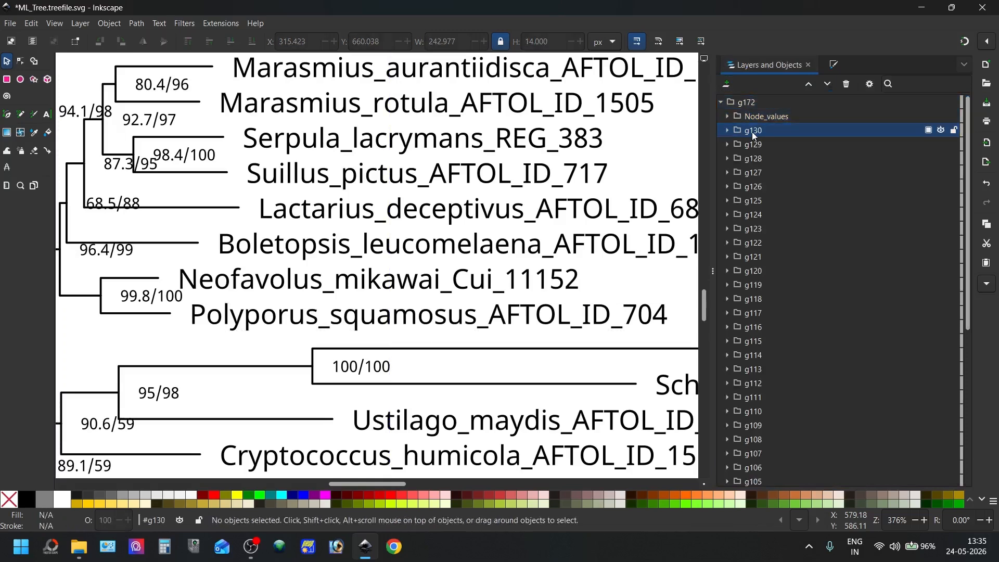
click(751, 132)
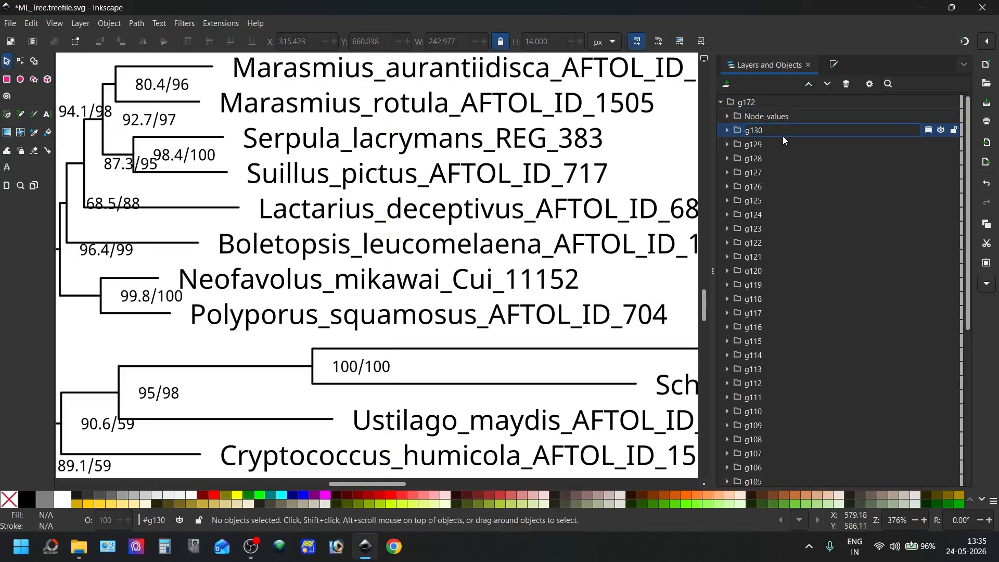
click(785, 157)
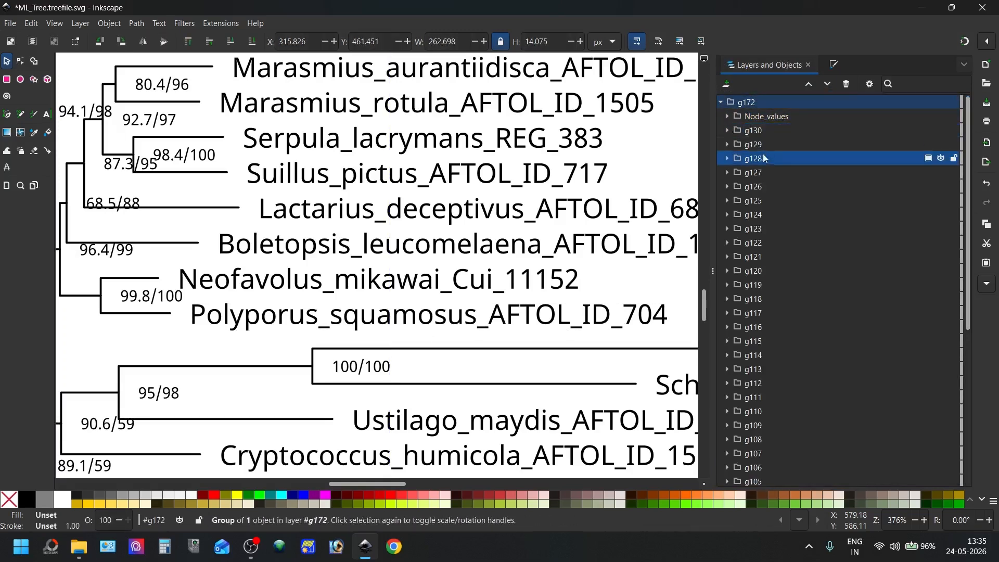
scroll(763, 226, down, 5)
scroll(559, 239, down, 3)
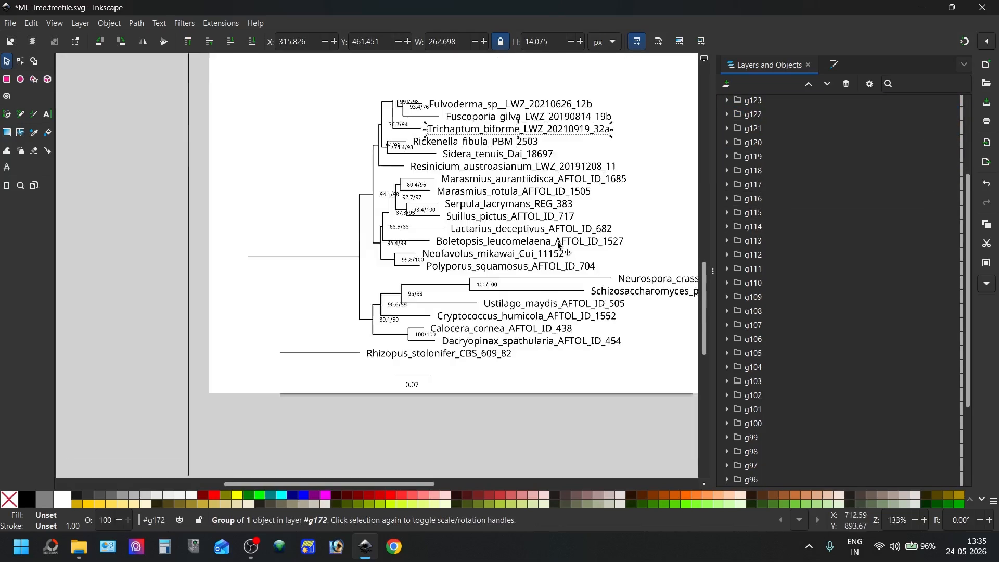
scroll(801, 157, down, 2)
scroll(797, 159, up, 5)
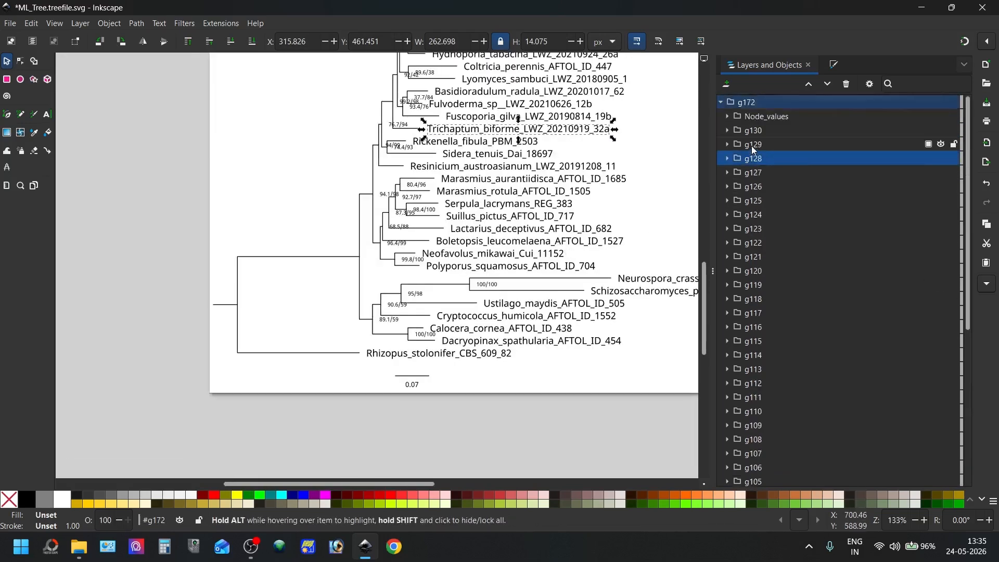
click(756, 130)
scroll(770, 229, down, 5)
click(786, 268)
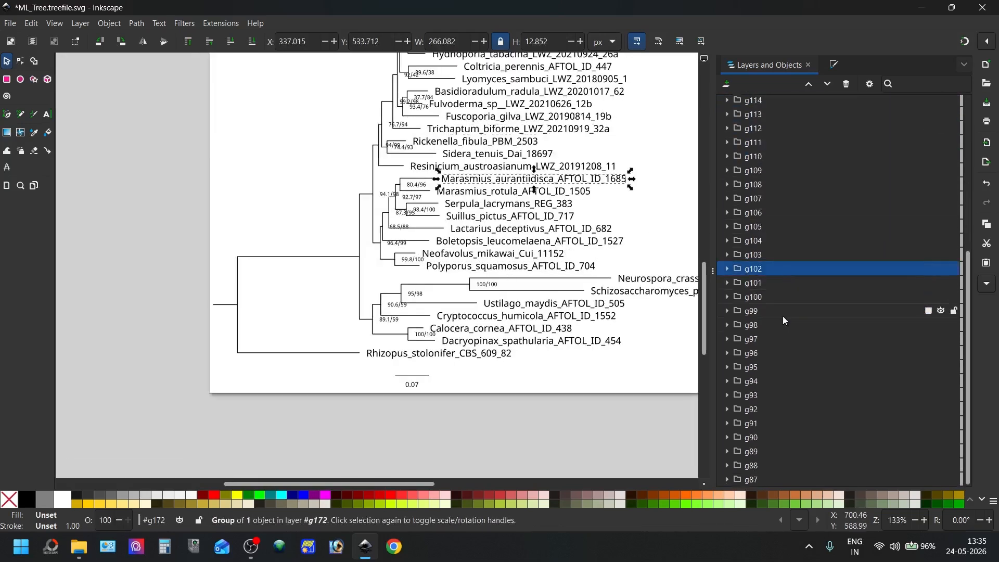
click(780, 334)
Ungroup the species name groups from g88 to g130 and combine their text objects into one group inside g172
click(760, 464)
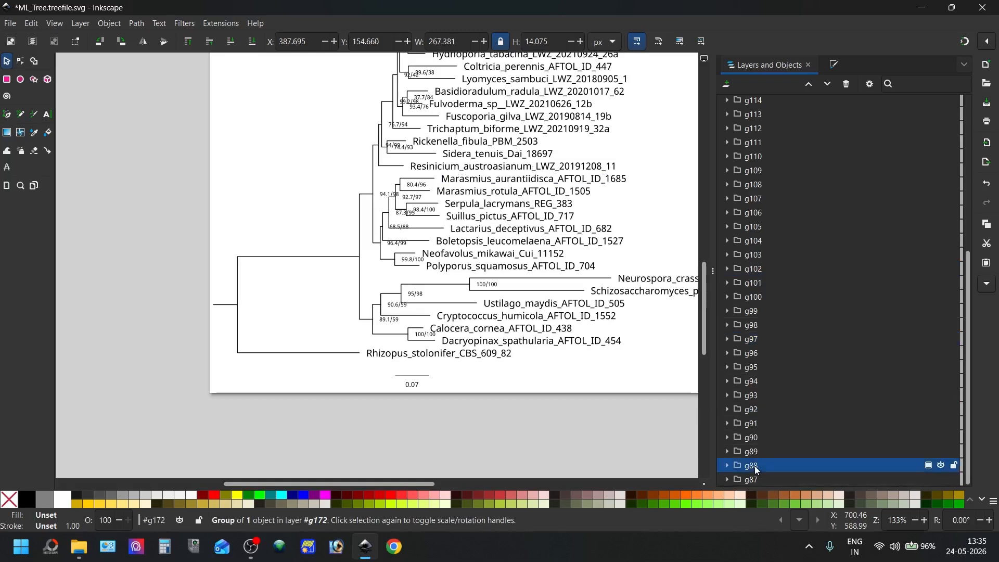
scroll(780, 364, up, 5)
scroll(788, 339, up, 2)
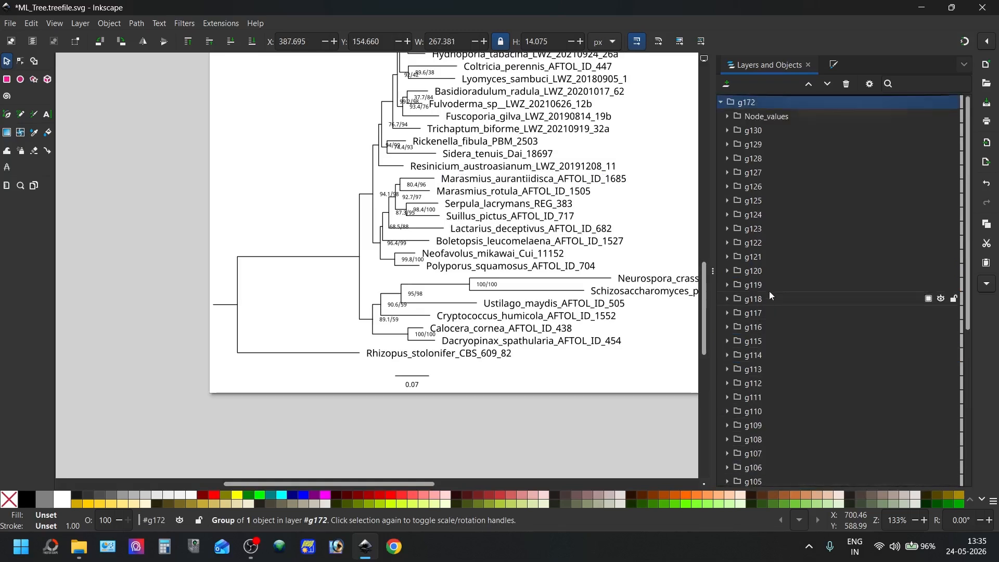
shift+click(749, 132)
right_click(749, 132)
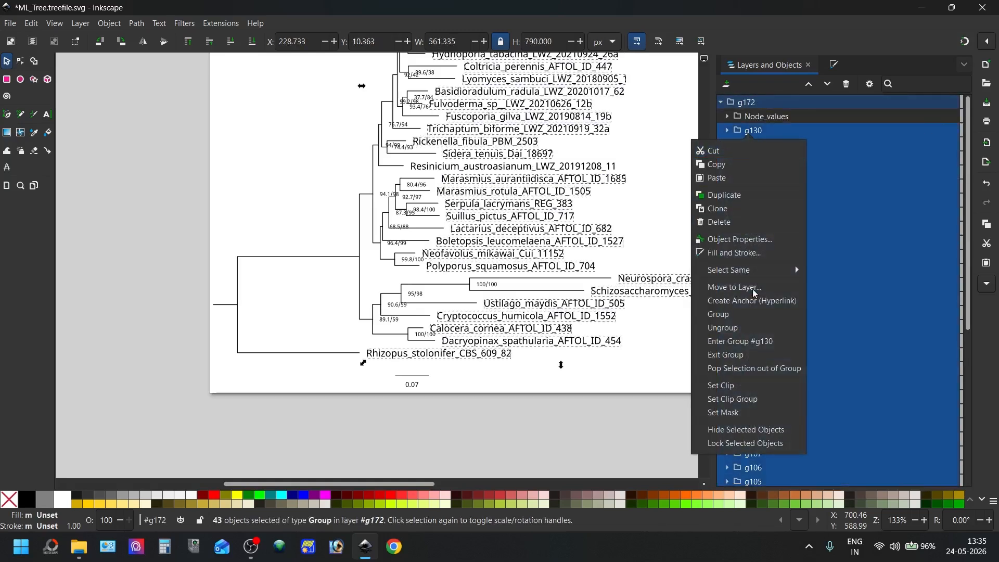
key(Return)
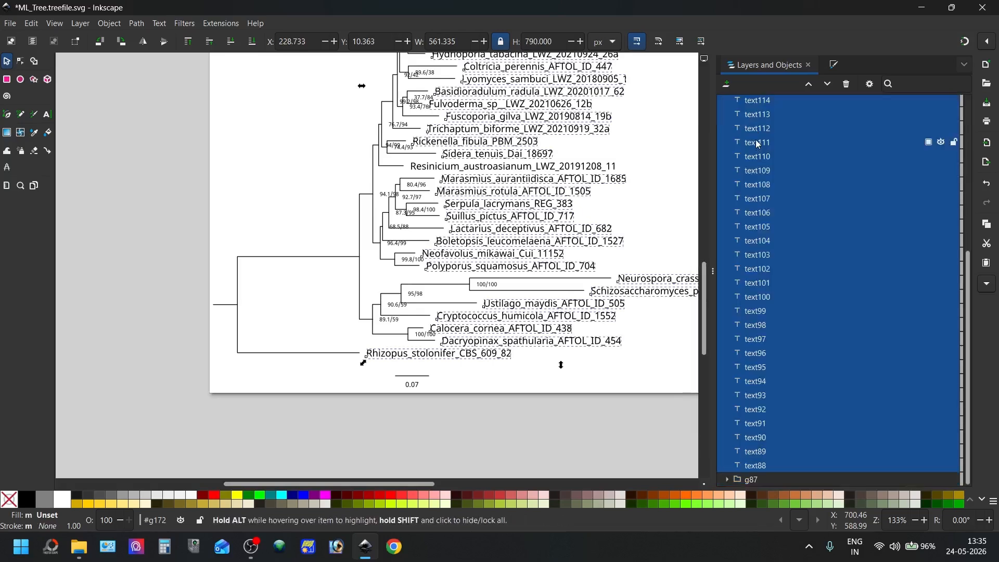
right_click(755, 140)
click(734, 350)
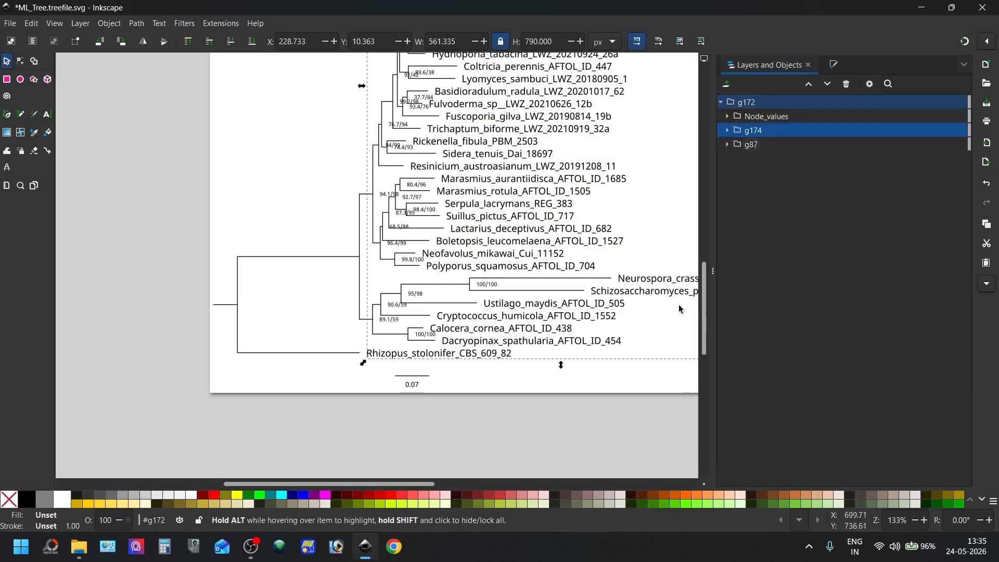
Move text87 out of g87 into the species name group g174, and rename that group as Species_names
scroll(532, 231, up, 8)
ctrl+scroll(532, 229, down, 2)
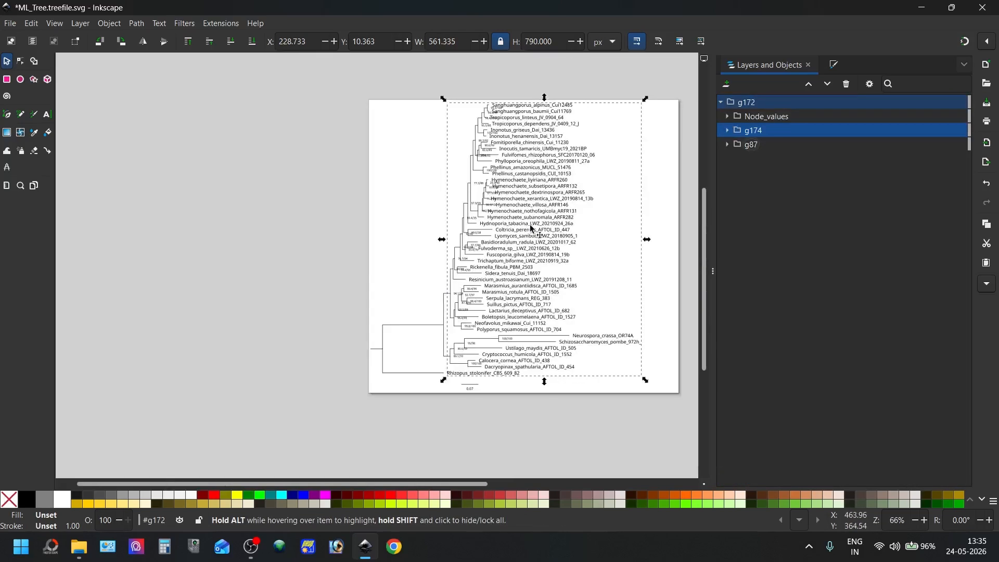
click(779, 147)
click(727, 144)
click(760, 158)
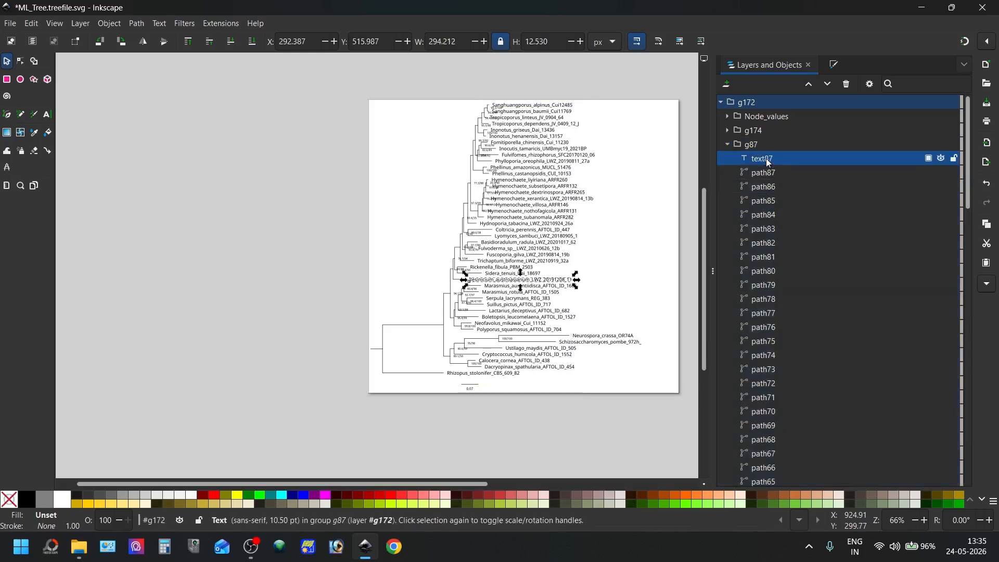
drag(764, 159, 777, 133)
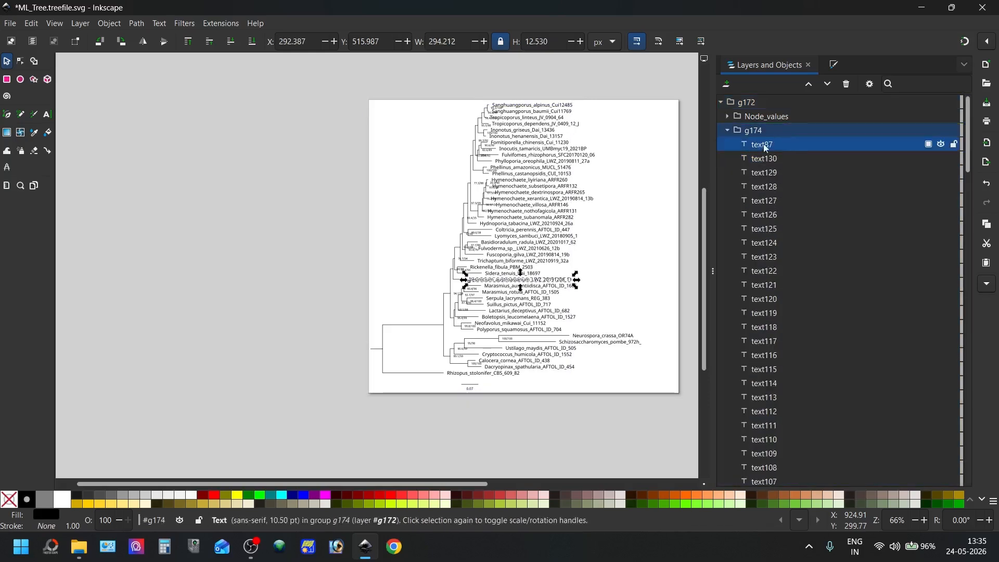
click(727, 130)
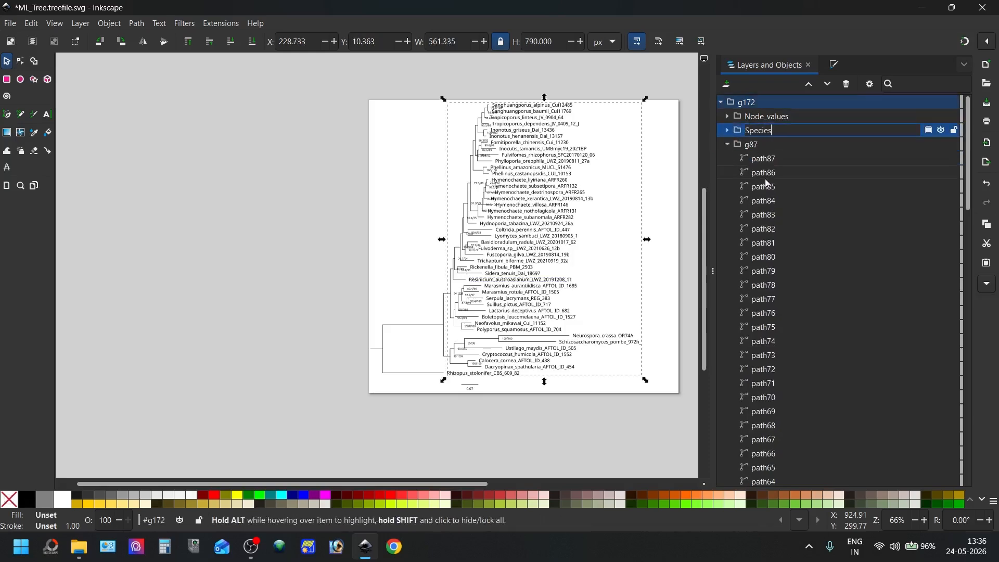
key(Return)
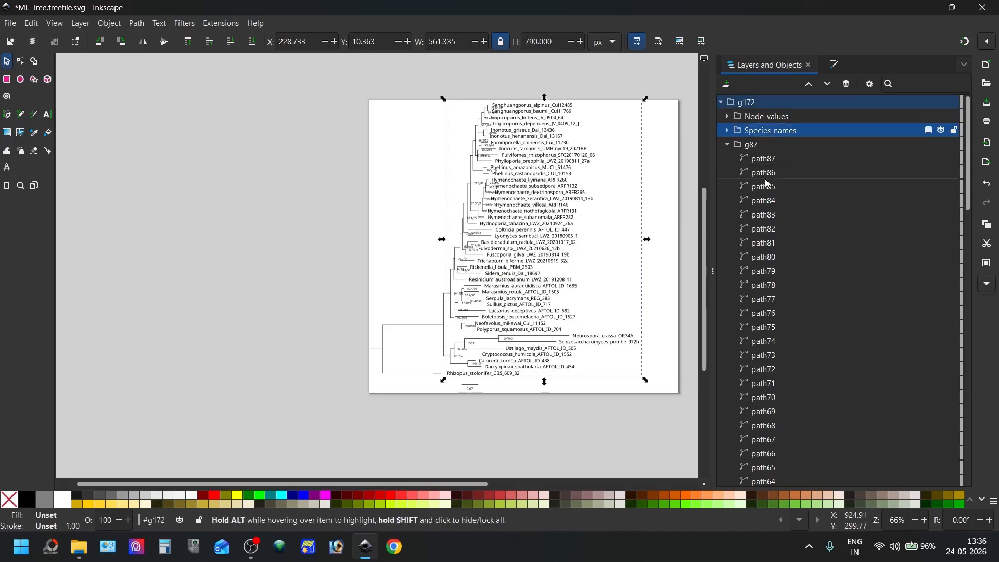
Examine the objects inside g87, from path87 down to path1, to check which parts of the tree they represent
click(728, 145)
click(745, 145)
click(728, 144)
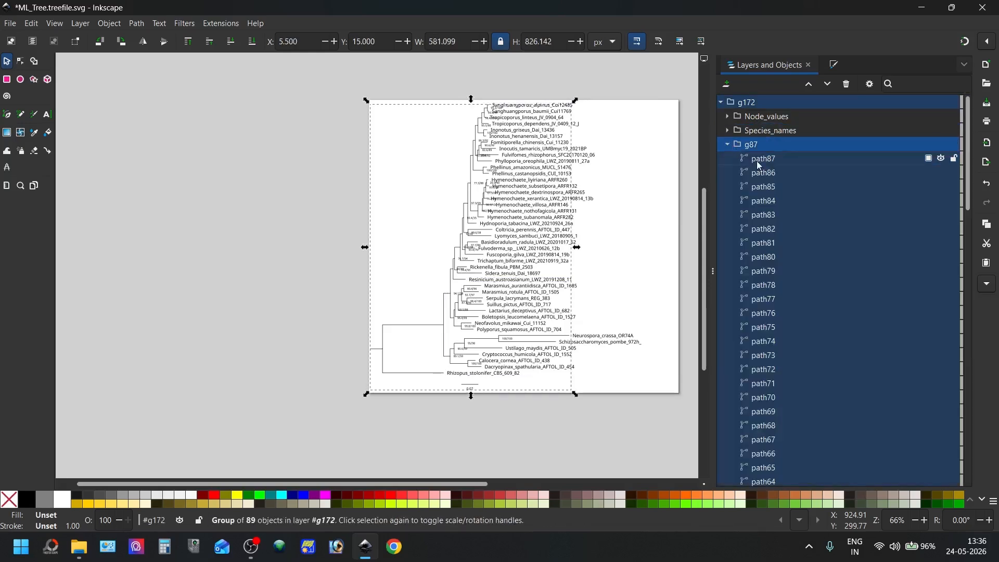
click(762, 159)
scroll(784, 294, down, 15)
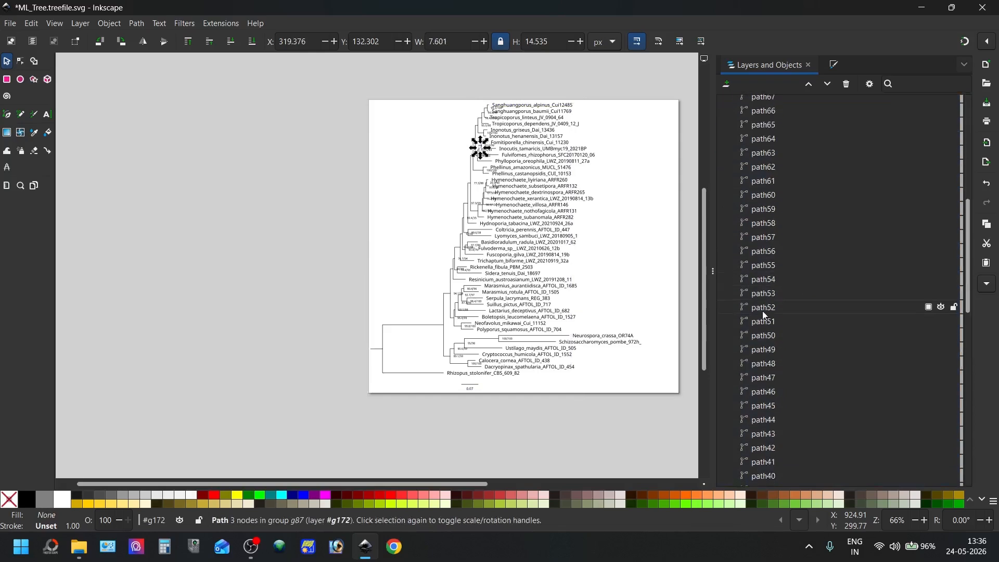
scroll(766, 372, down, 5)
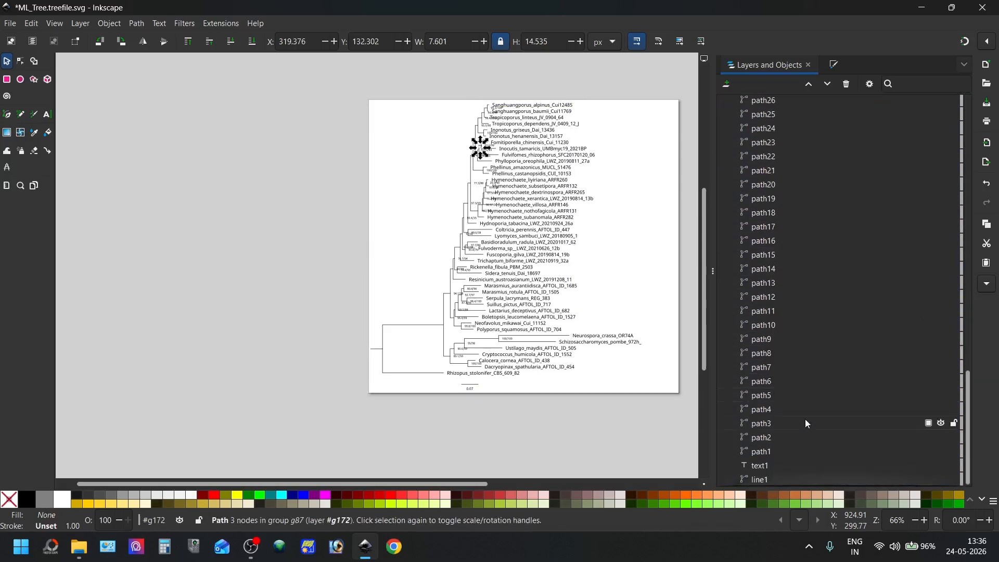
click(770, 452)
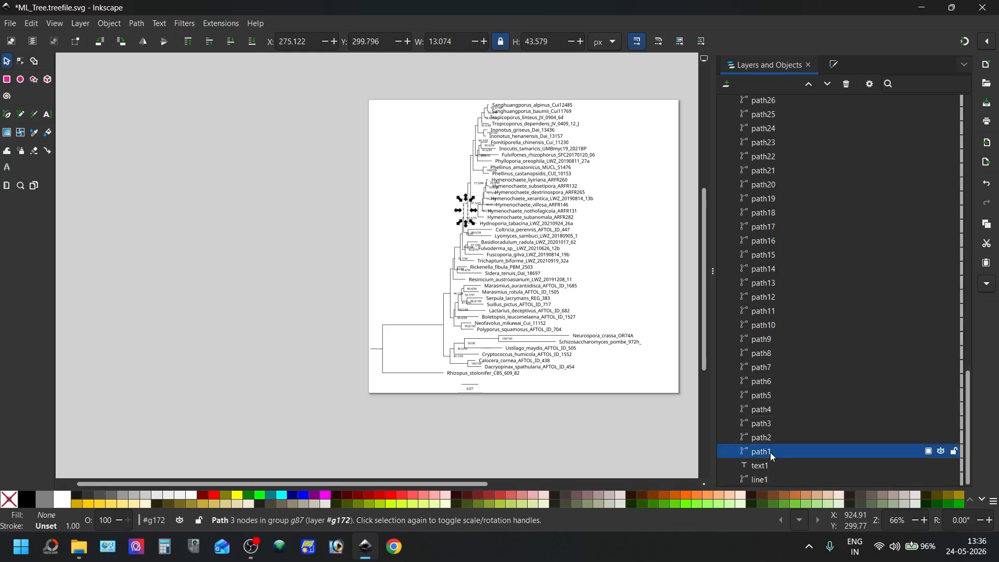
scroll(844, 245, up, 17)
scroll(708, 200, up, 8)
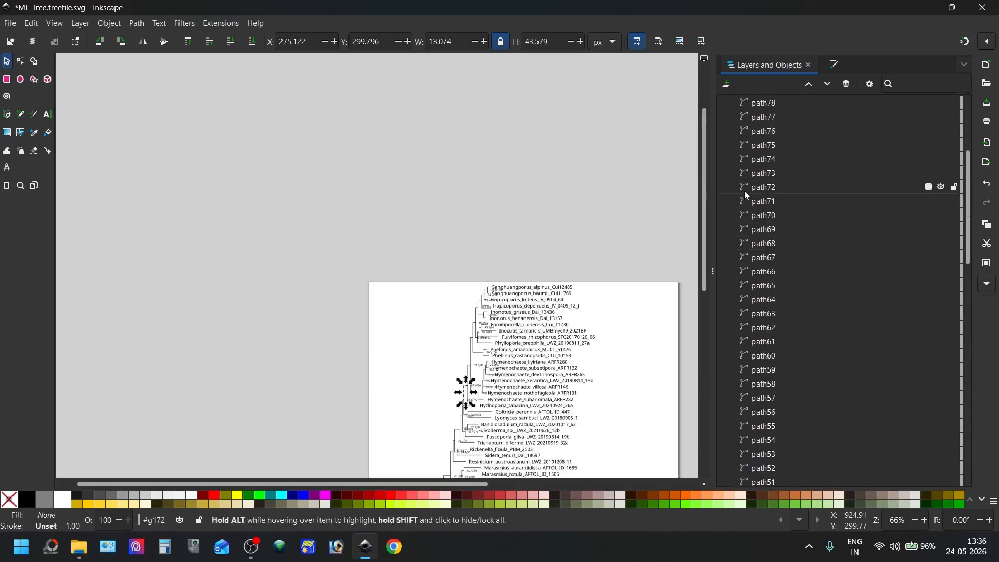
scroll(741, 191, up, 5)
click(727, 145)
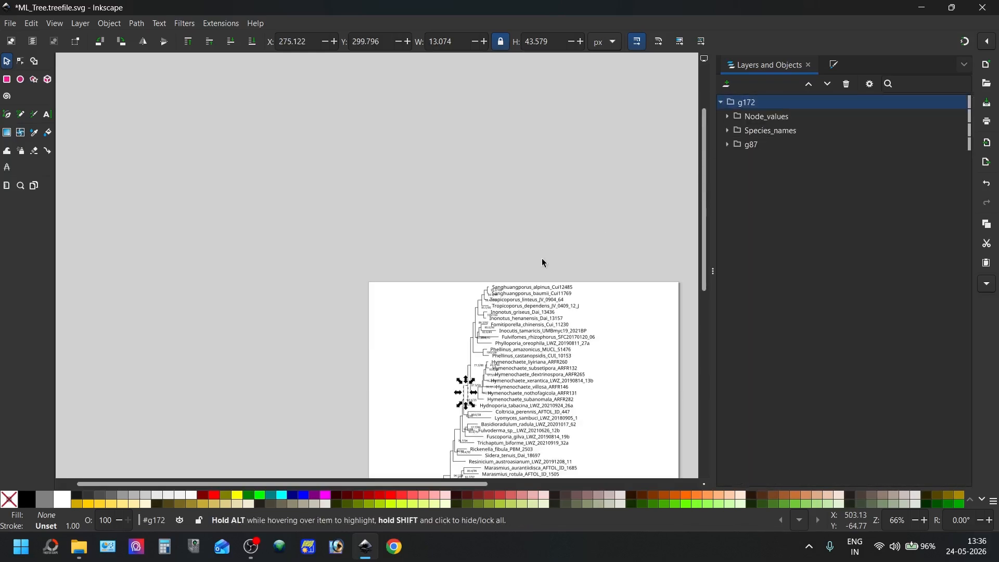
Rename the g87 group as Tree
scroll(541, 261, down, 5)
click(748, 145)
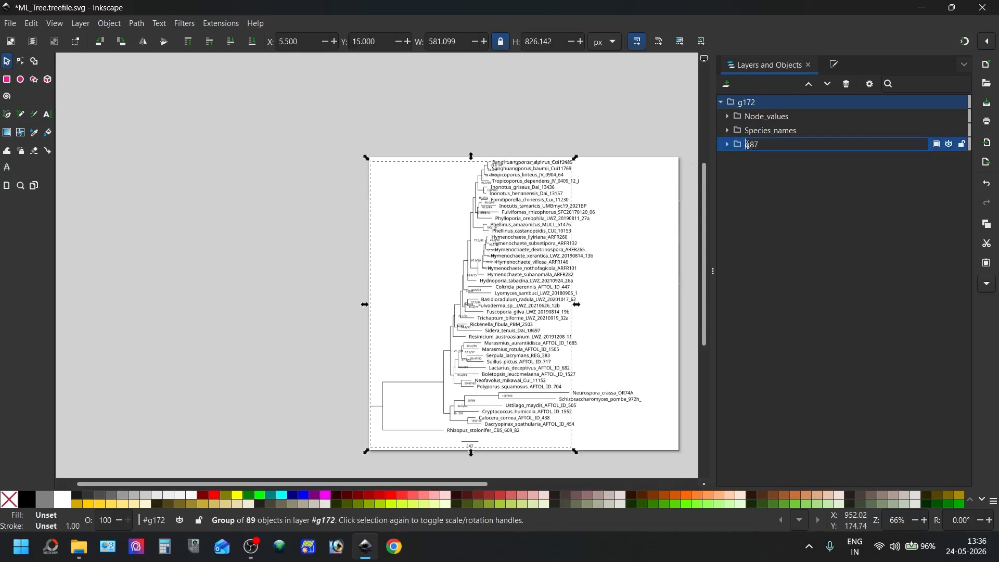
text(Tree)
key(Return)
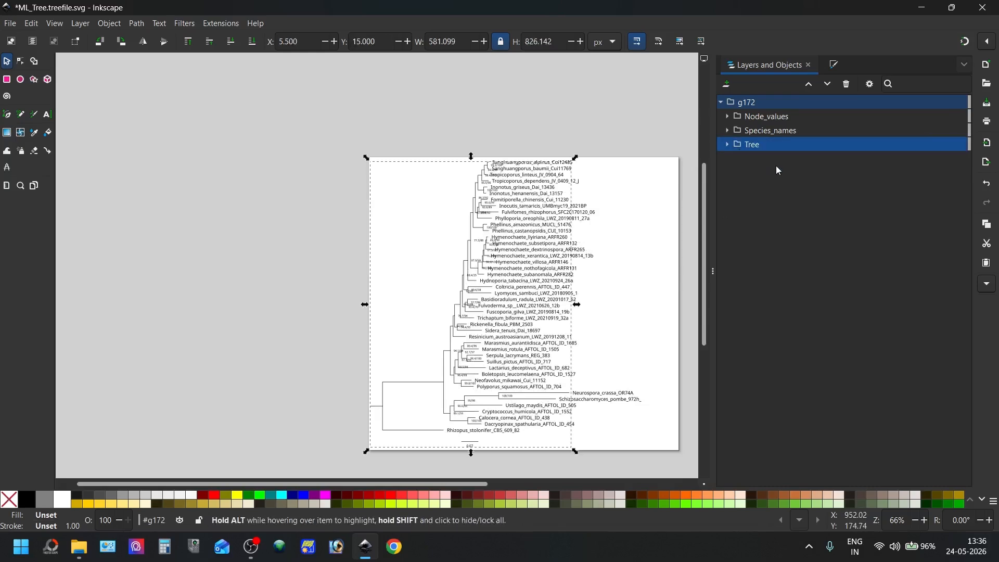
Combine the scale bar objects text1 and line1 at the end of the Tree group into one group
click(727, 144)
scroll(807, 390, down, 15)
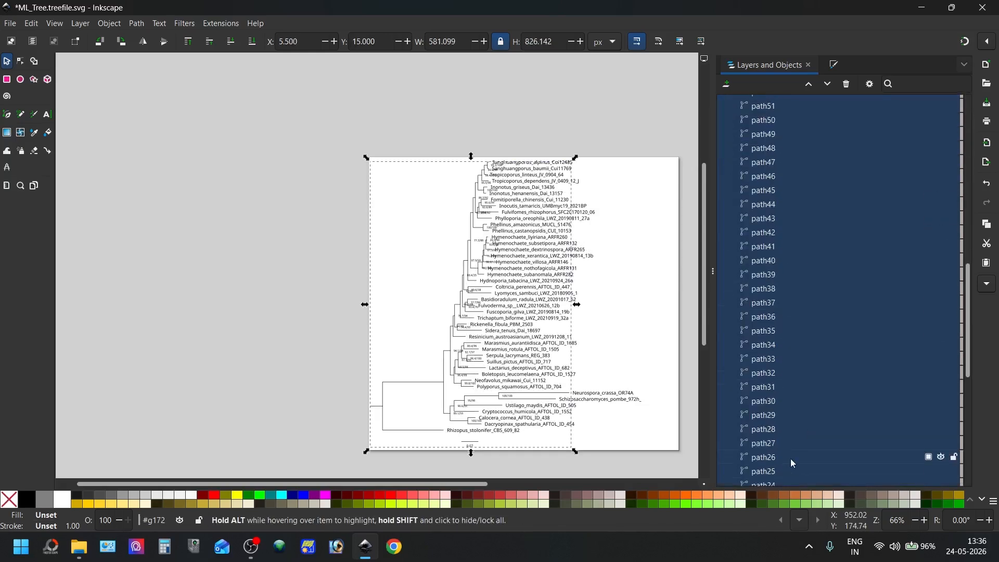
click(761, 465)
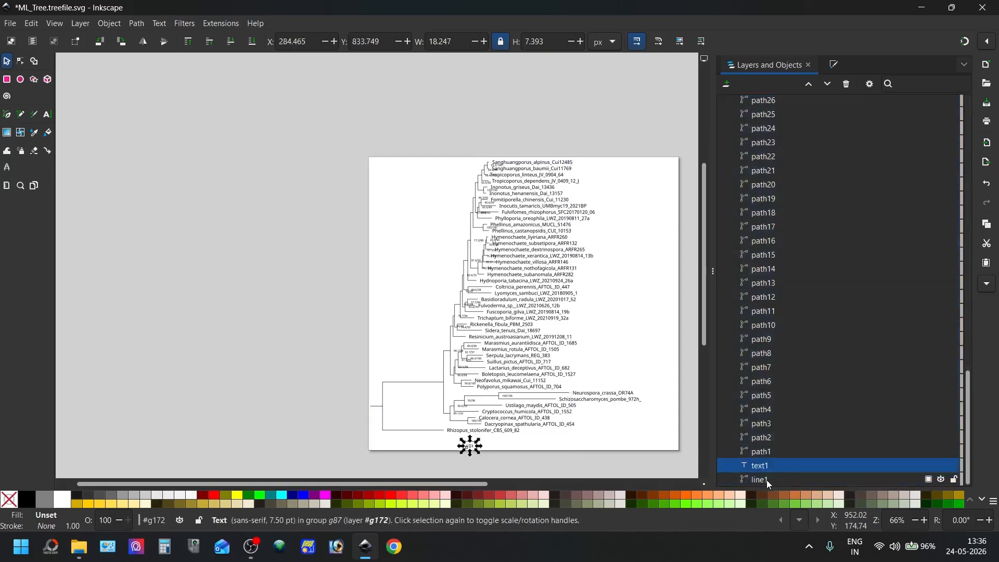
shift+click(767, 480)
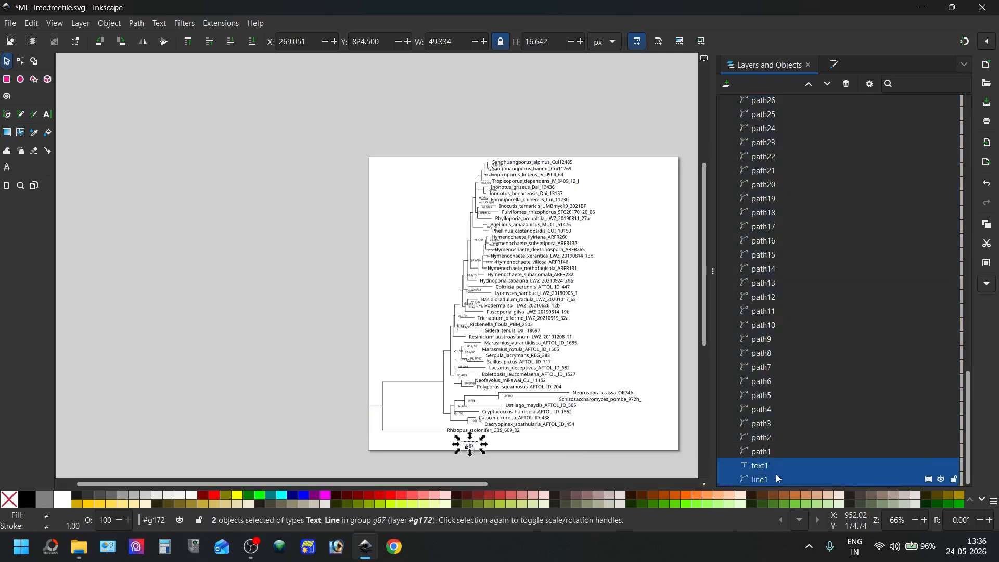
right_click(772, 470)
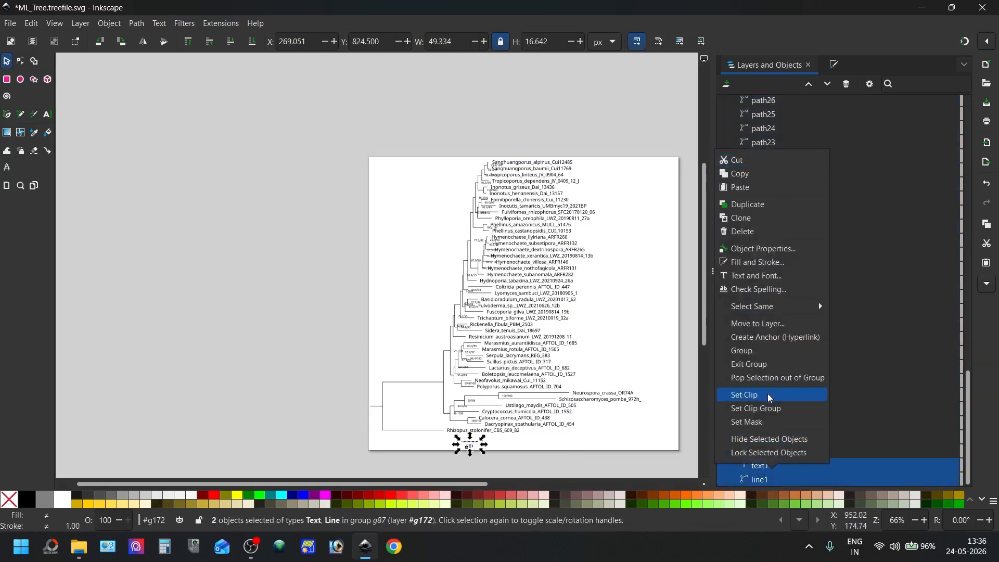
click(770, 357)
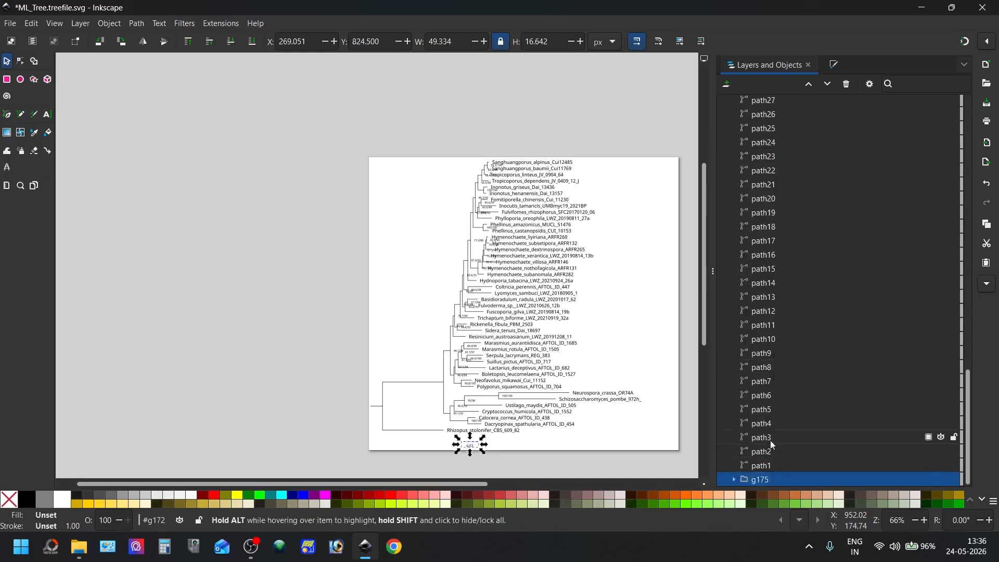
Rename the new scale bar group as Tree_scales
double_click(758, 479)
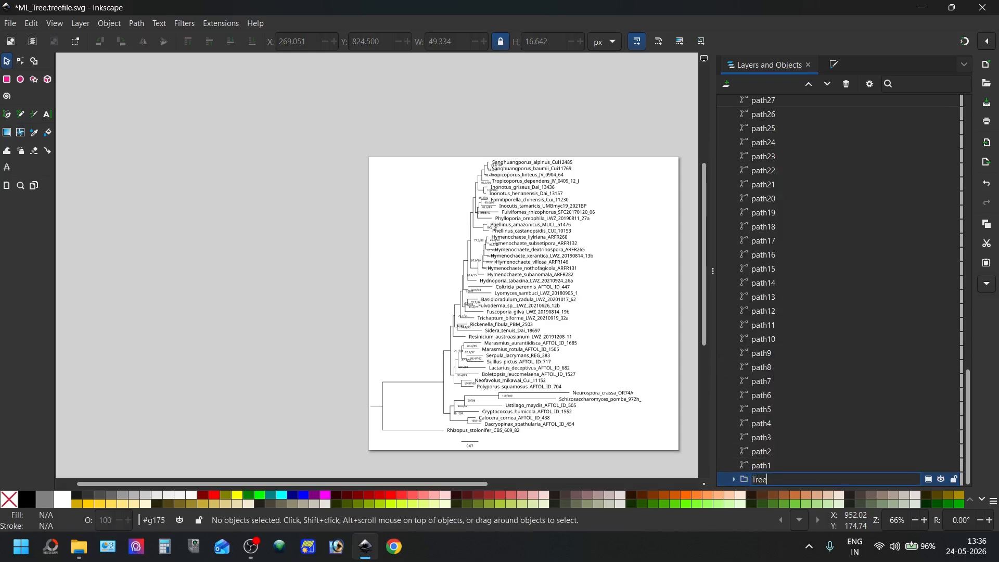
text(Tree_sclaes)
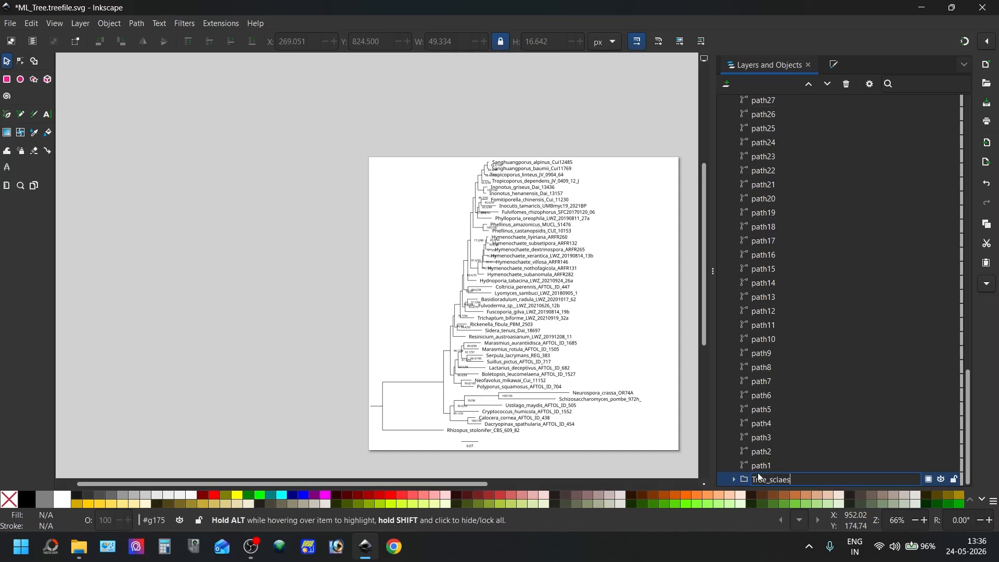
key(Return)
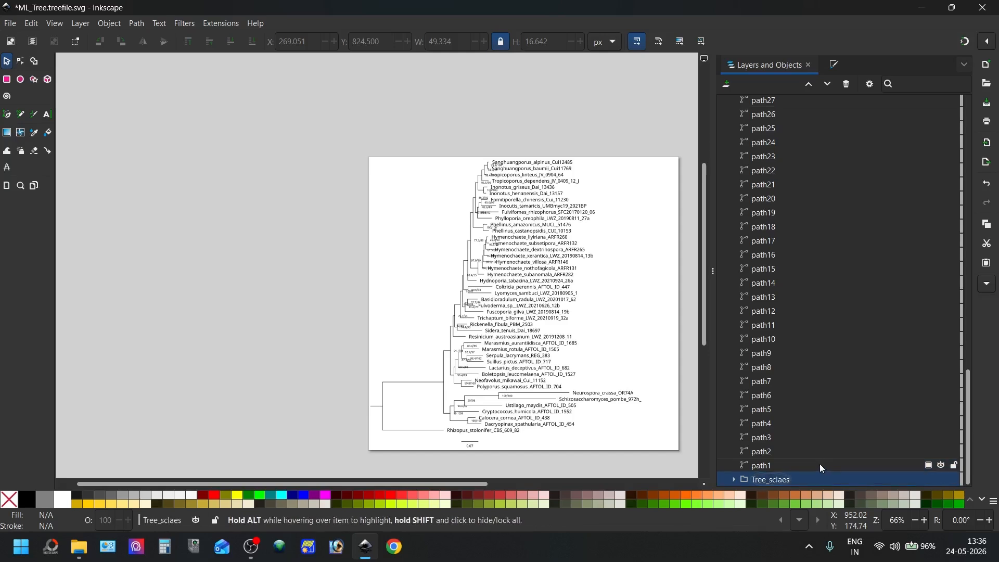
double_click(783, 480)
click(783, 479)
key(BackSpace)
key(BackSpace)
text(al)
key(Return)
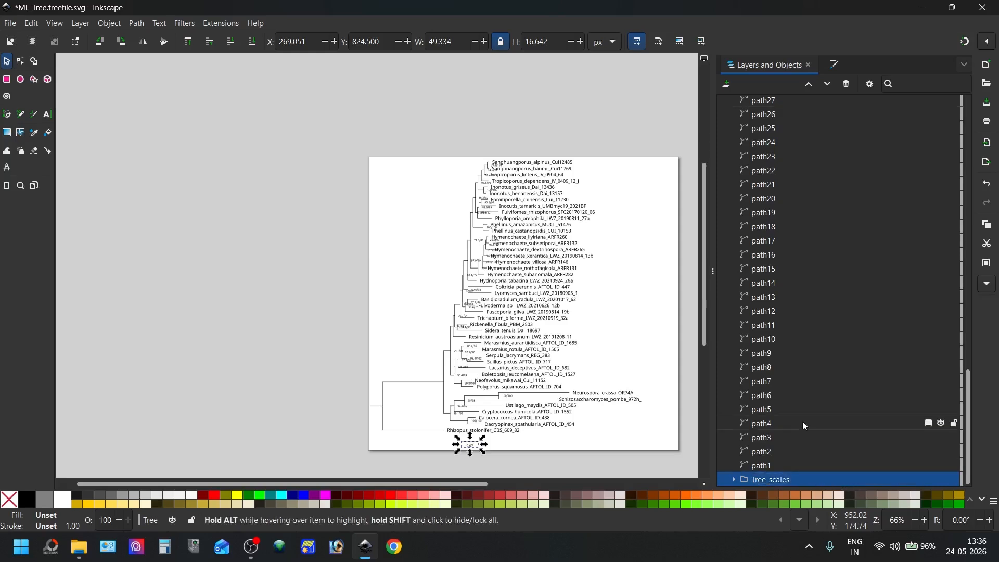
Try moving the Tree_scales group out of Tree to just above it in g172, and undo the move
drag(747, 479, 811, 131)
click(725, 154)
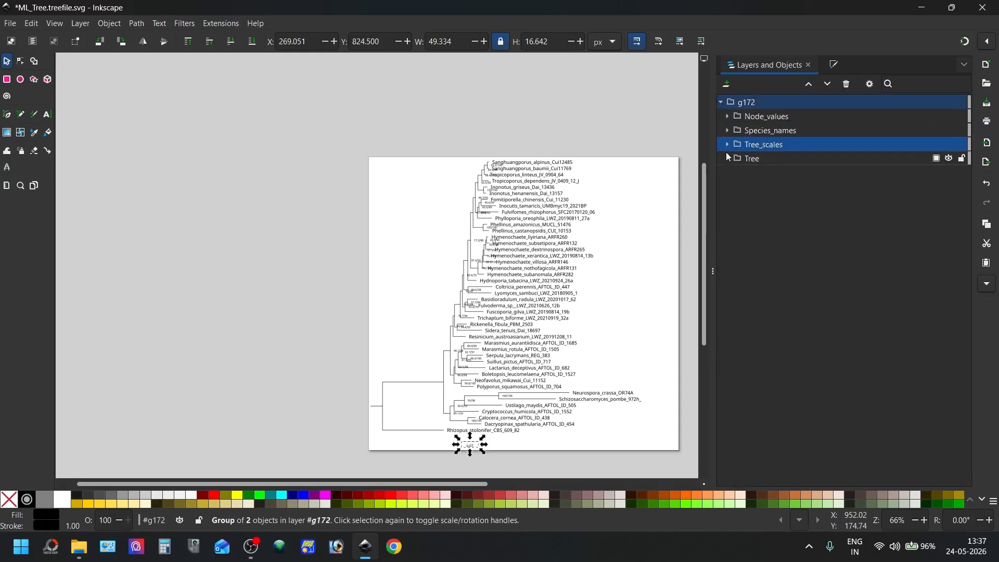
key(ctrl+z)
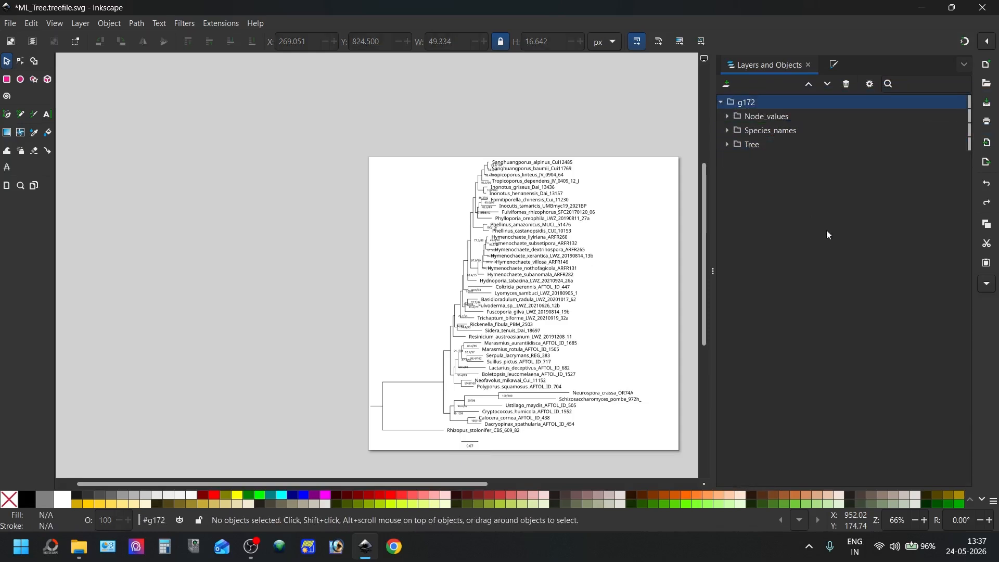
Remove Tree_scales from the end of Tree, paste it back, and place it below the species names at about X 452, Y 797 px
click(727, 144)
scroll(843, 371, down, 15)
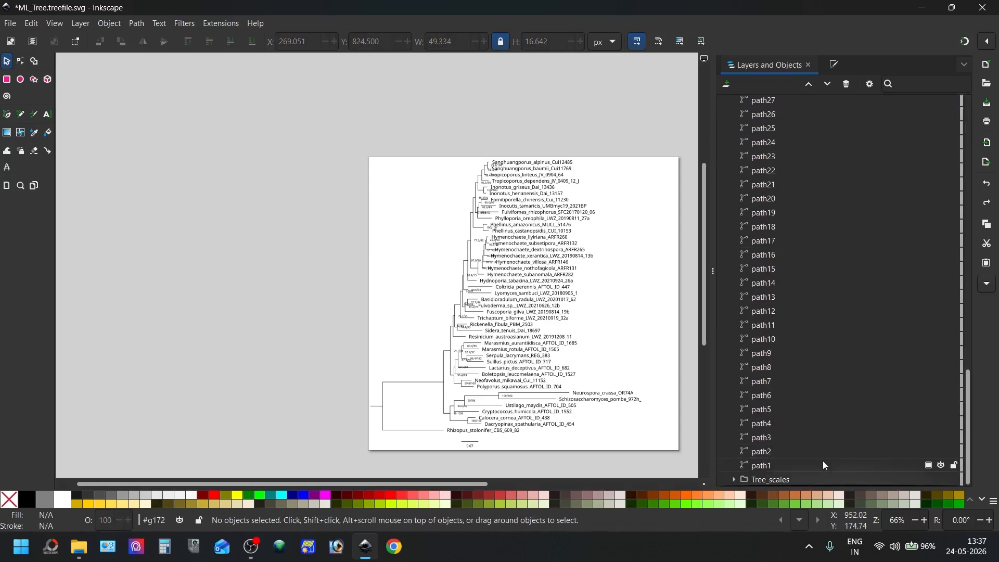
click(794, 480)
key(Delete)
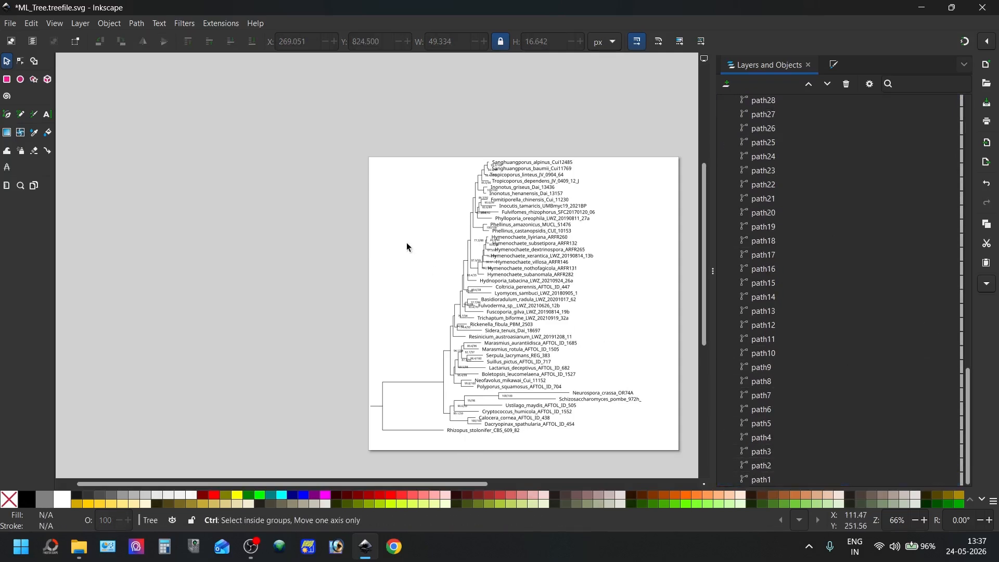
key(ctrl+v)
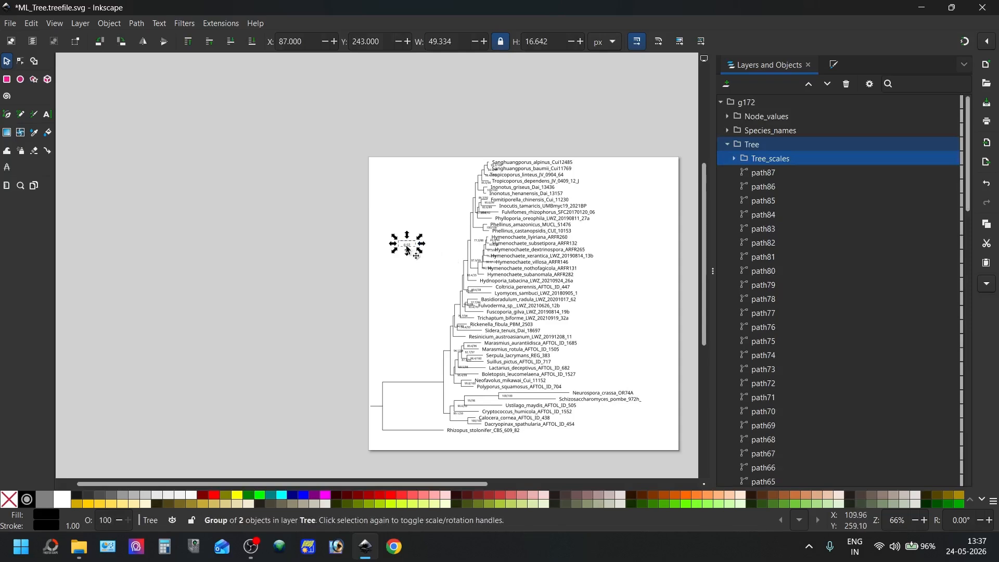
drag(407, 247, 536, 439)
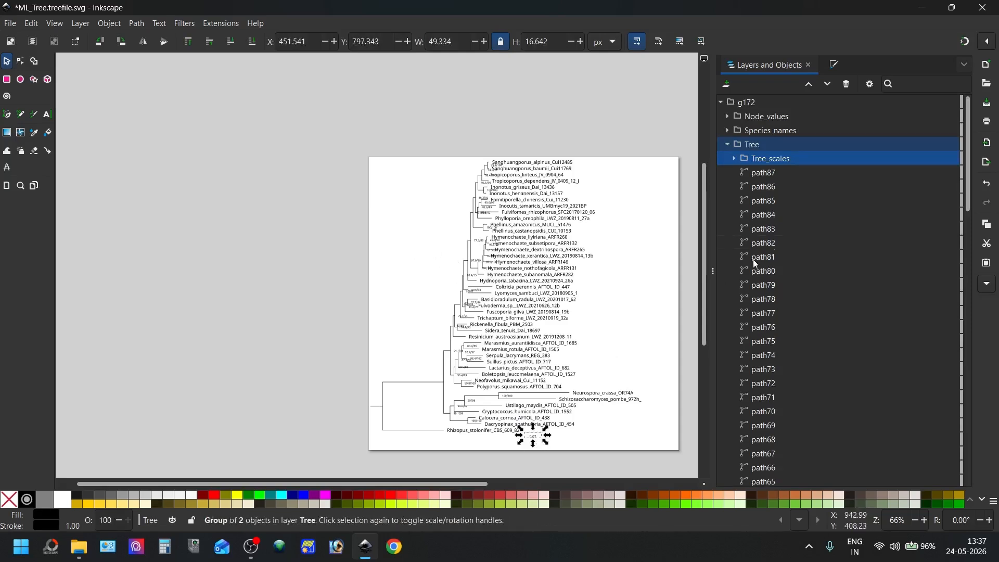
Try taking the pasted Tree_scales group out of Tree into g172 below Species_names, and undo that
click(779, 161)
drag(779, 161, 751, 135)
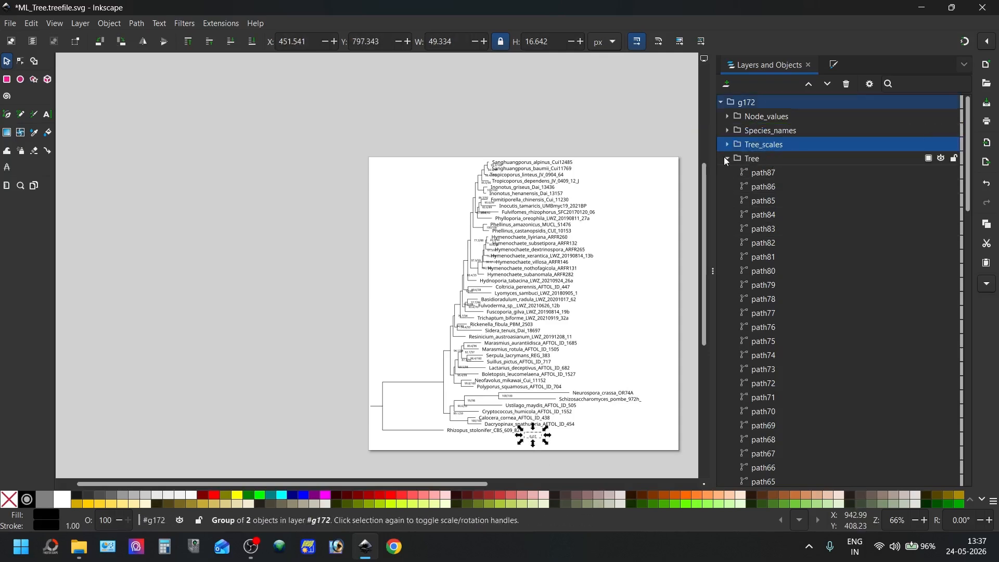
key(ctrl+z)
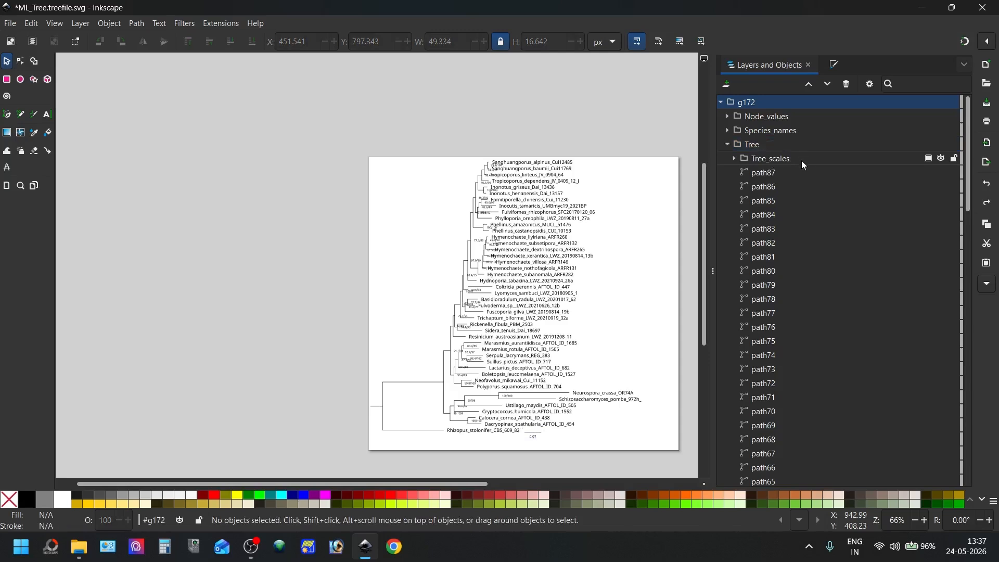
Cut the Tree_scales group out of Tree and paste it at the document's top level, outside g172
drag(801, 165, 788, 481)
key(Escape)
scroll(796, 313, up, 10)
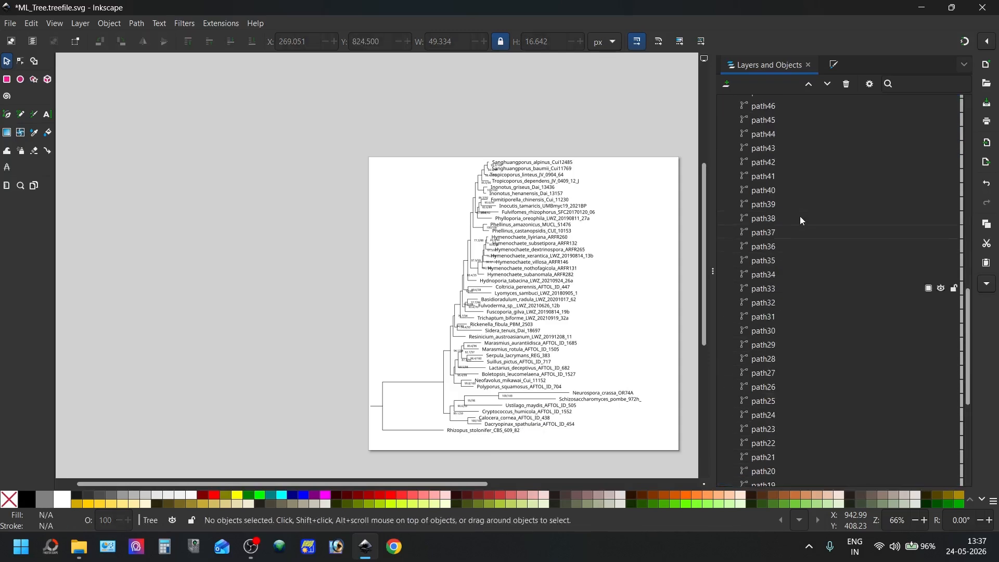
scroll(805, 200, up, 7)
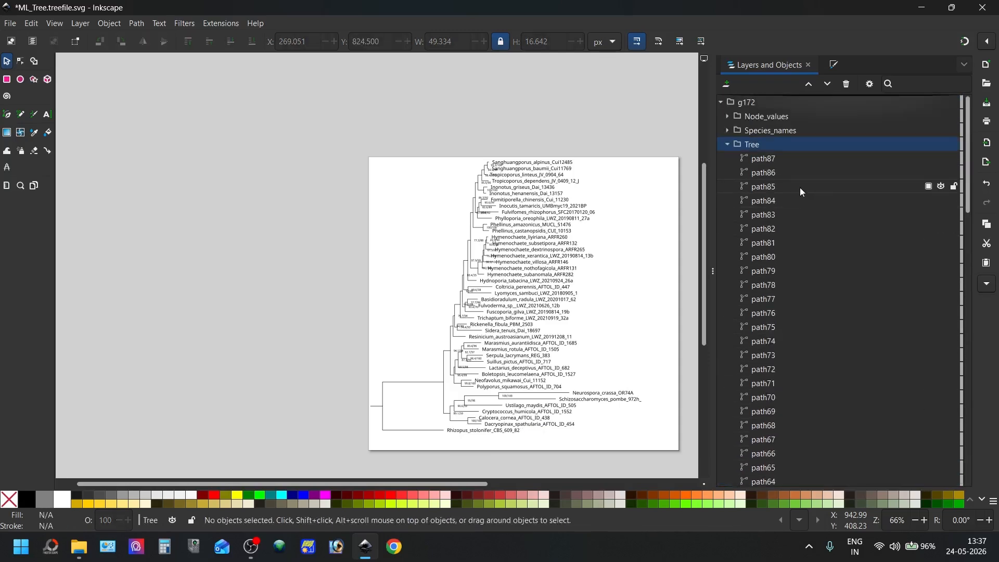
click(727, 145)
click(720, 102)
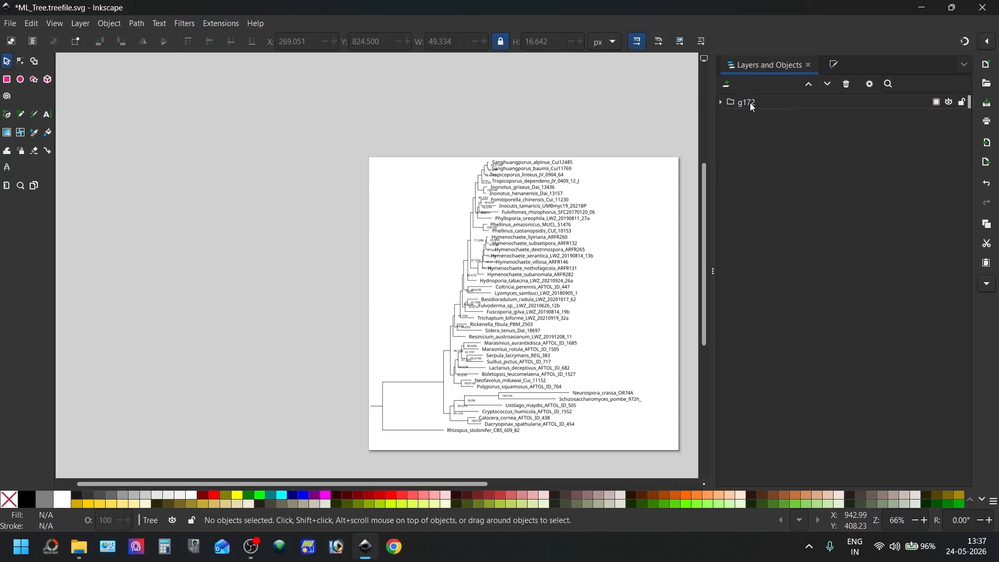
click(752, 107)
click(639, 256)
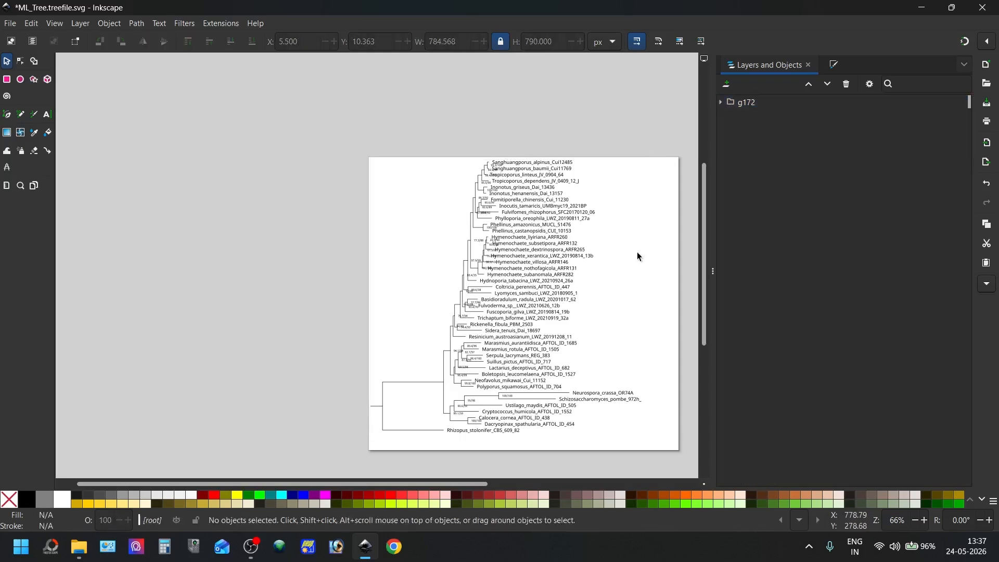
key(ctrl+v)
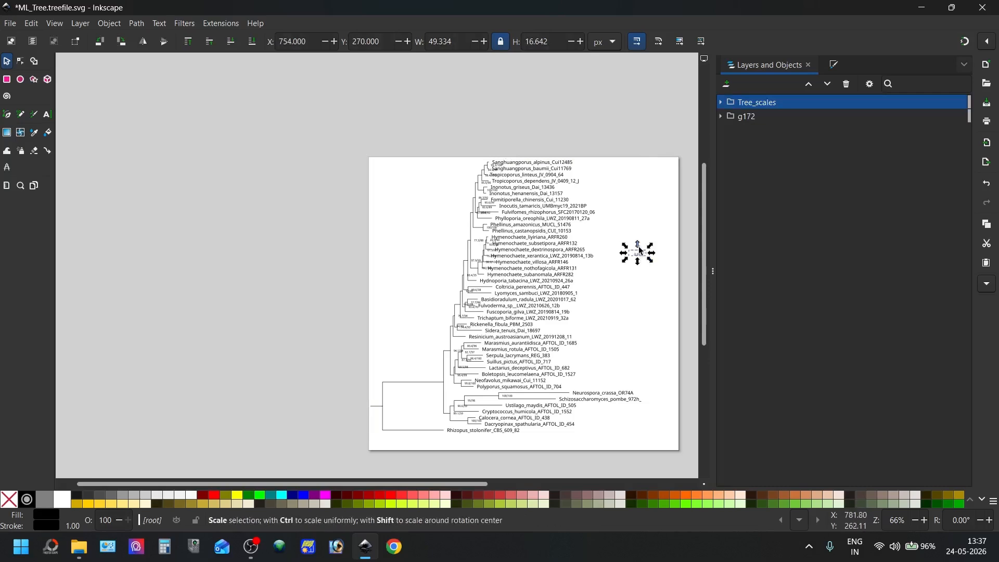
Move the Tree_scales group into g172, directly below the Tree group
drag(769, 103, 766, 120)
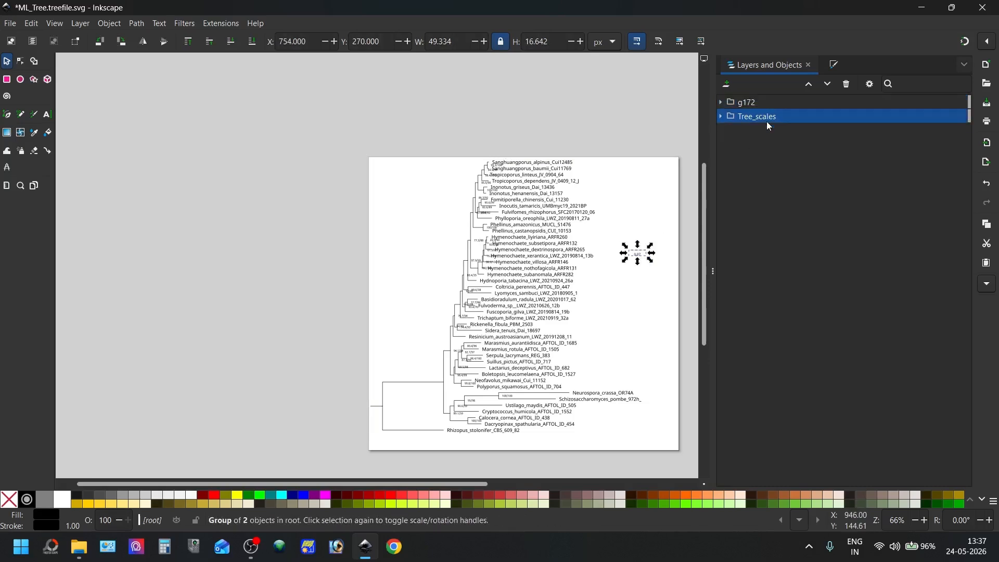
click(721, 102)
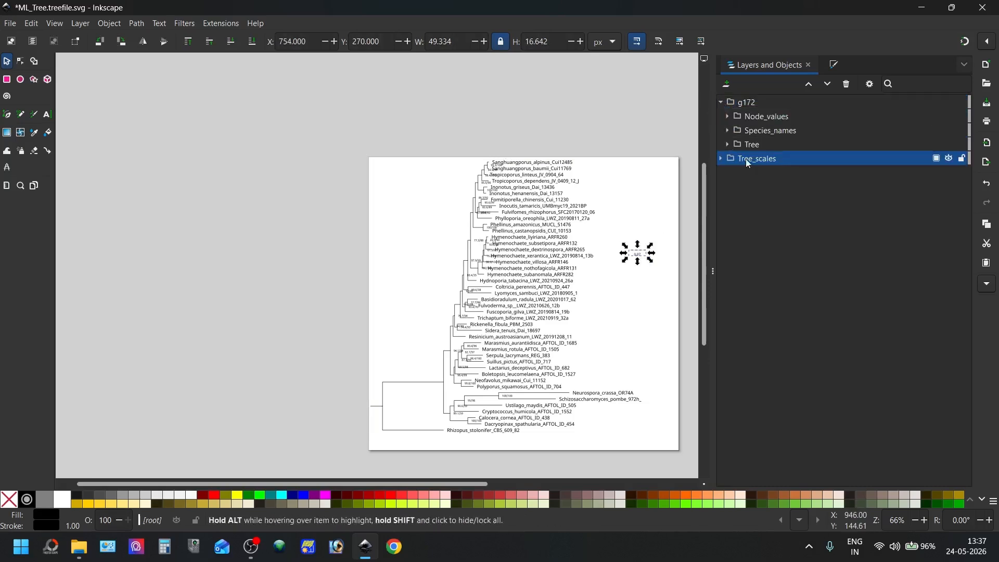
drag(751, 160, 762, 148)
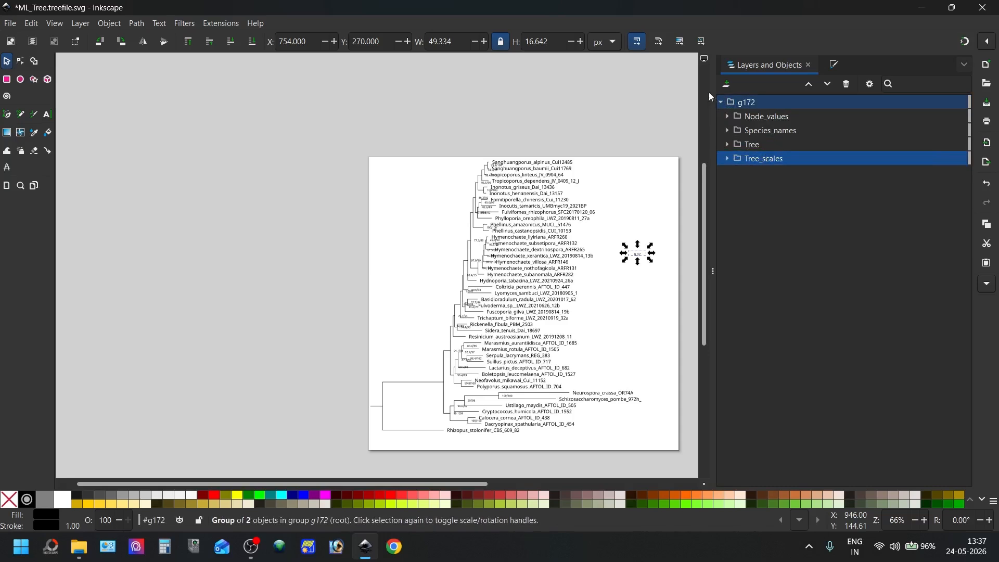
Collapse g172 and place the scale bar below the species names at about X 444, Y 806 px
click(722, 101)
click(722, 101)
click(722, 102)
drag(637, 255, 528, 445)
click(599, 351)
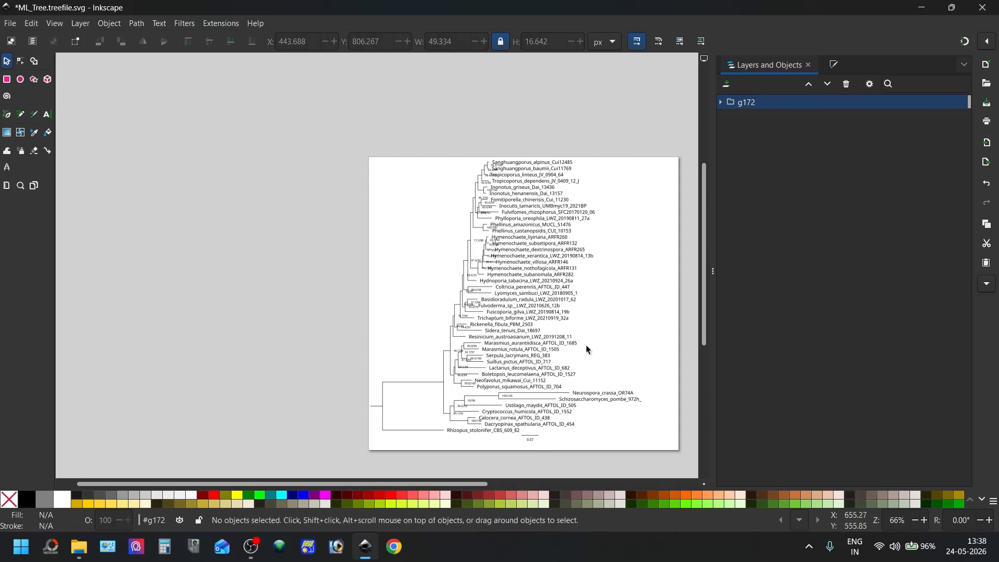
scroll(575, 243, up, 2)
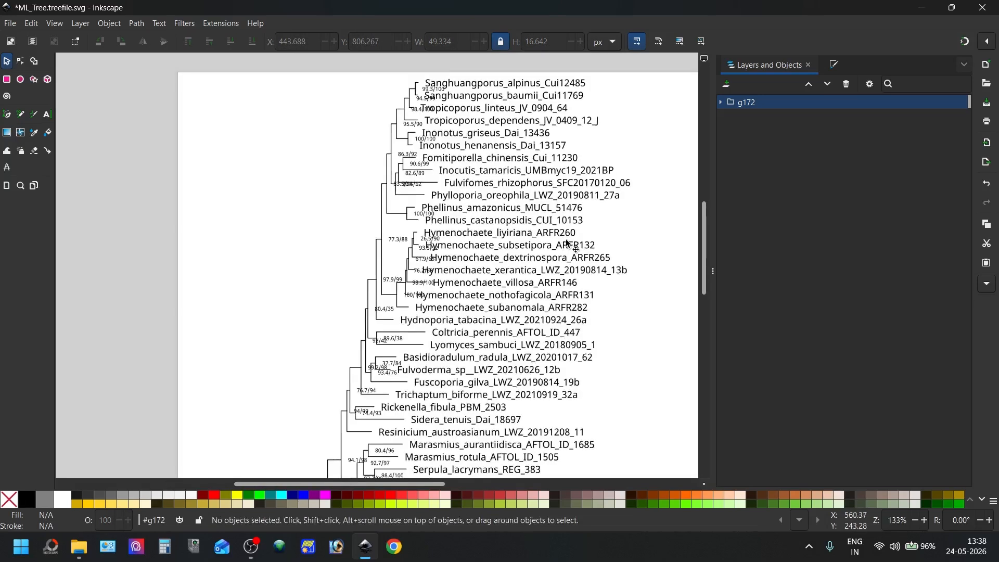
Replace every underscore in the drawing's text labels with a space using Find/Replace, and check the labels
scroll(574, 229, down, 1)
scroll(576, 224, down, 1)
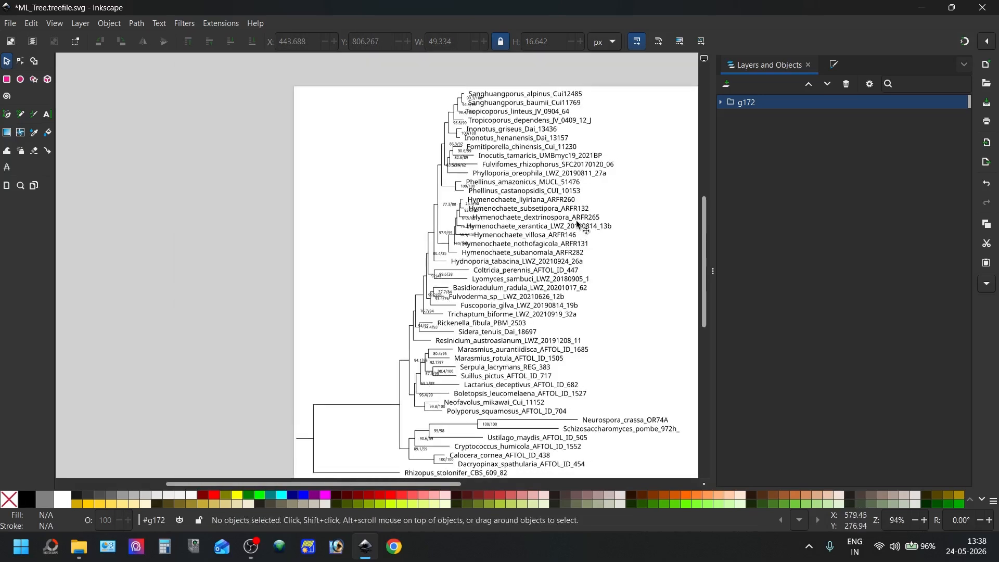
scroll(576, 223, up, 6)
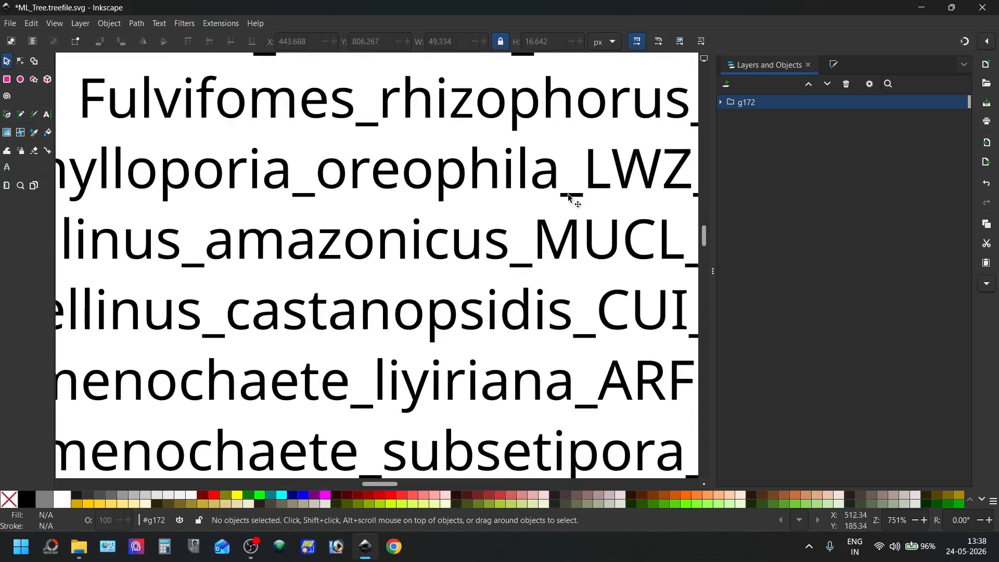
scroll(572, 197, down, 7)
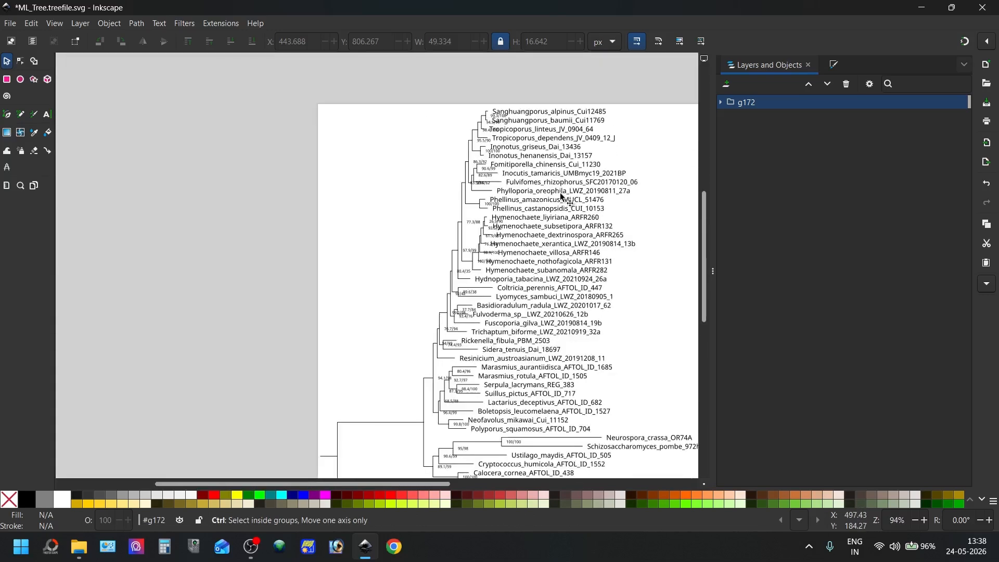
key(ctrl+f)
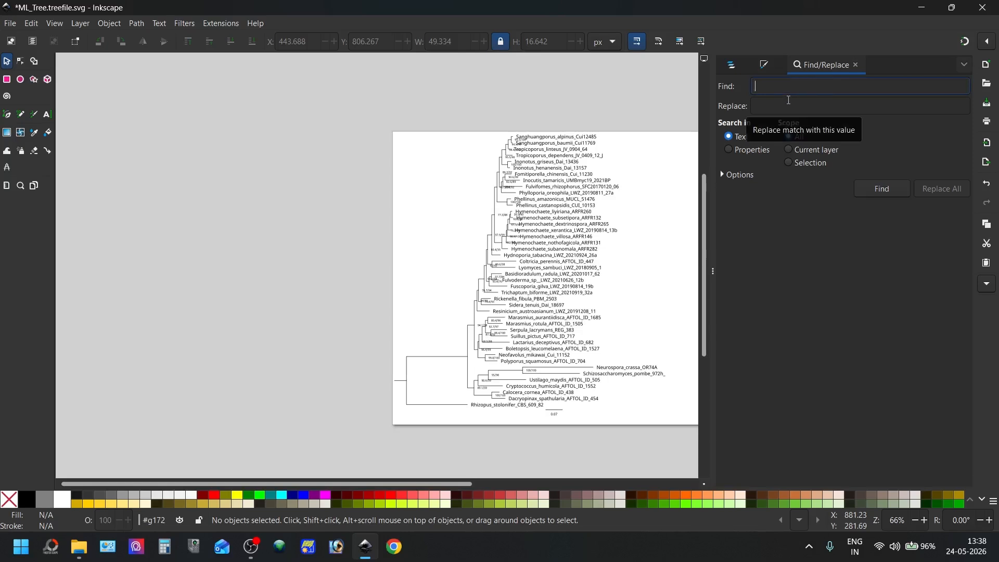
text(_)
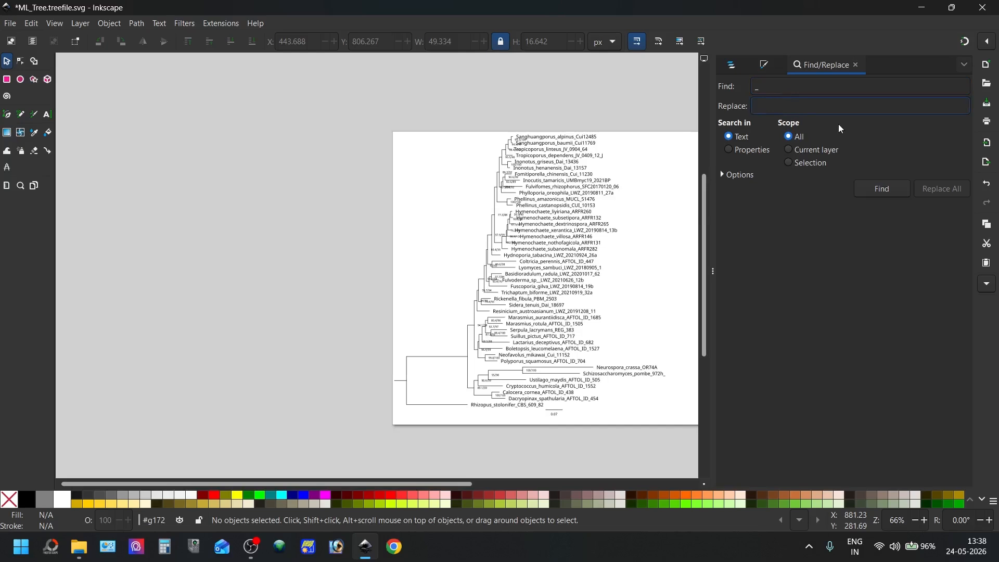
click(892, 193)
click(930, 189)
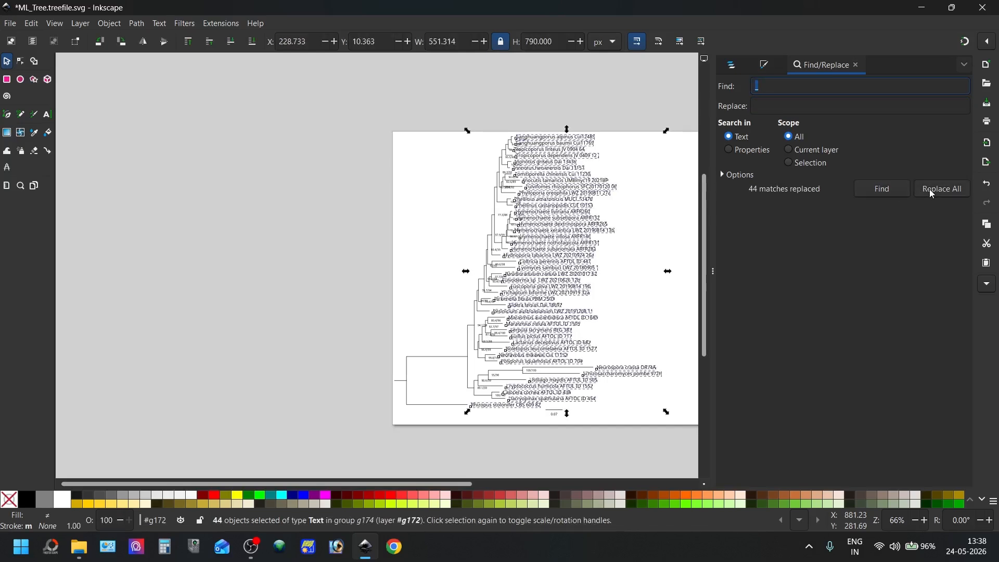
click(608, 202)
scroll(578, 207, up, 4)
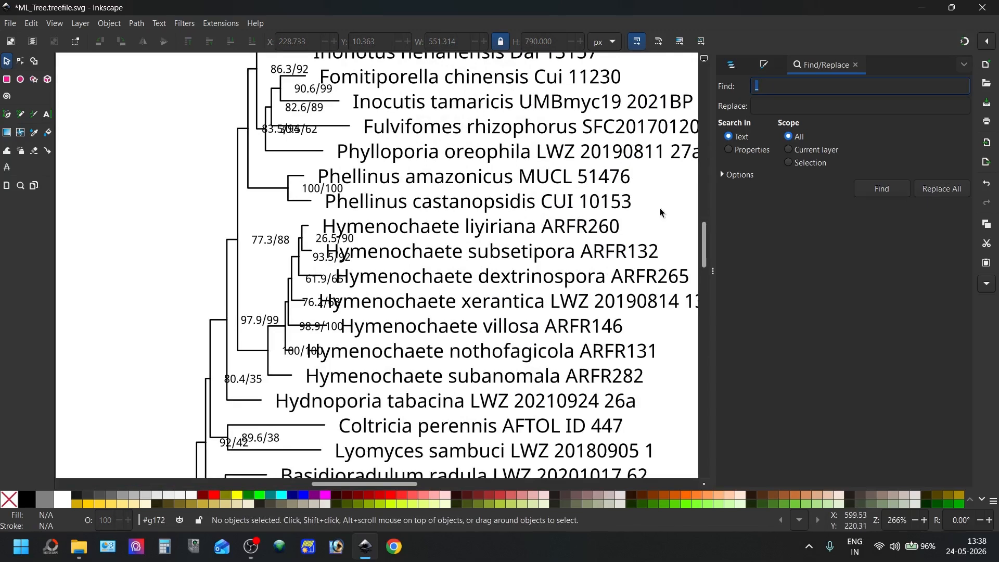
scroll(581, 229, down, 3)
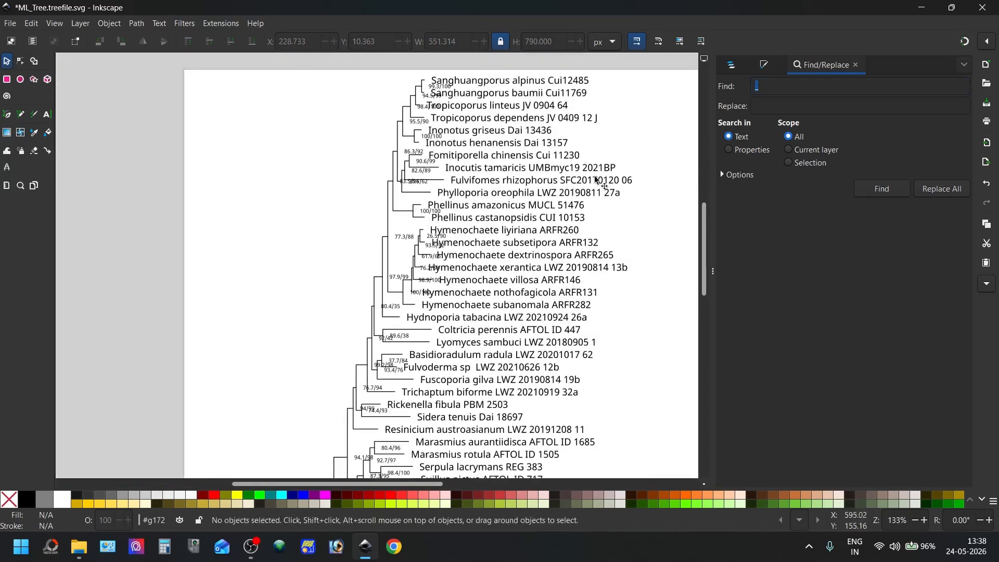
scroll(596, 180, down, 3)
scroll(543, 258, down, 1)
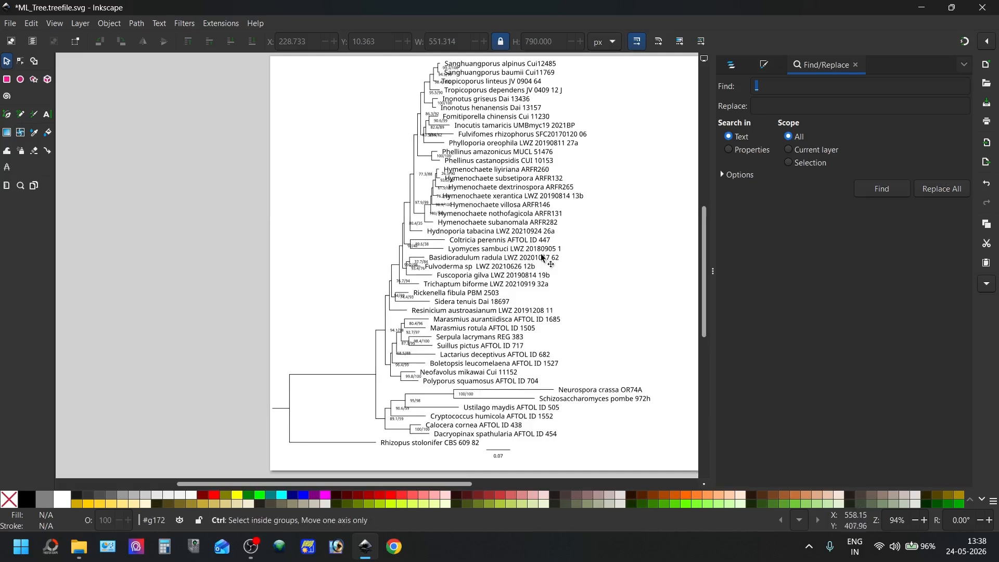
click(47, 114)
scroll(484, 150, up, 3)
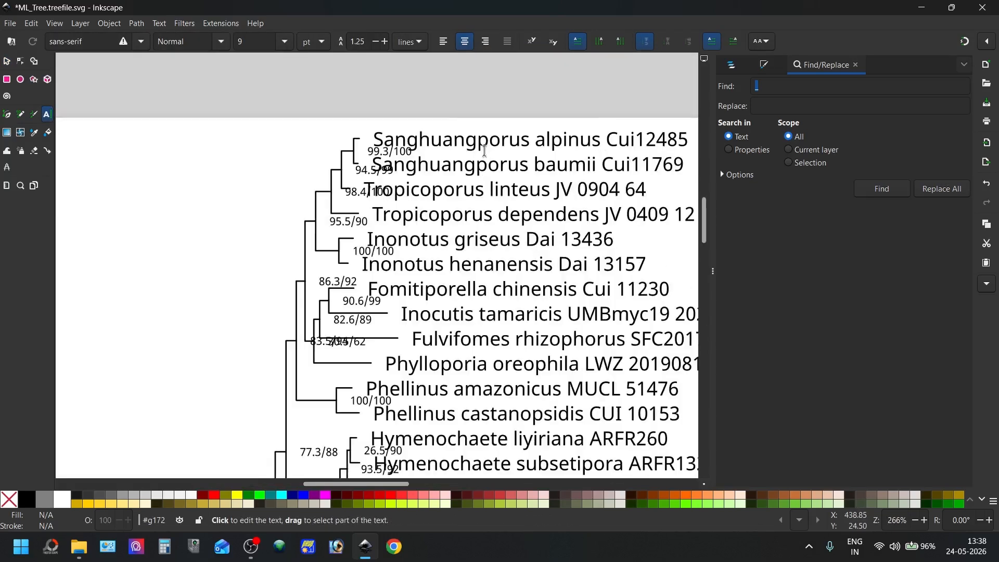
scroll(484, 150, up, 1)
drag(331, 134, 610, 137)
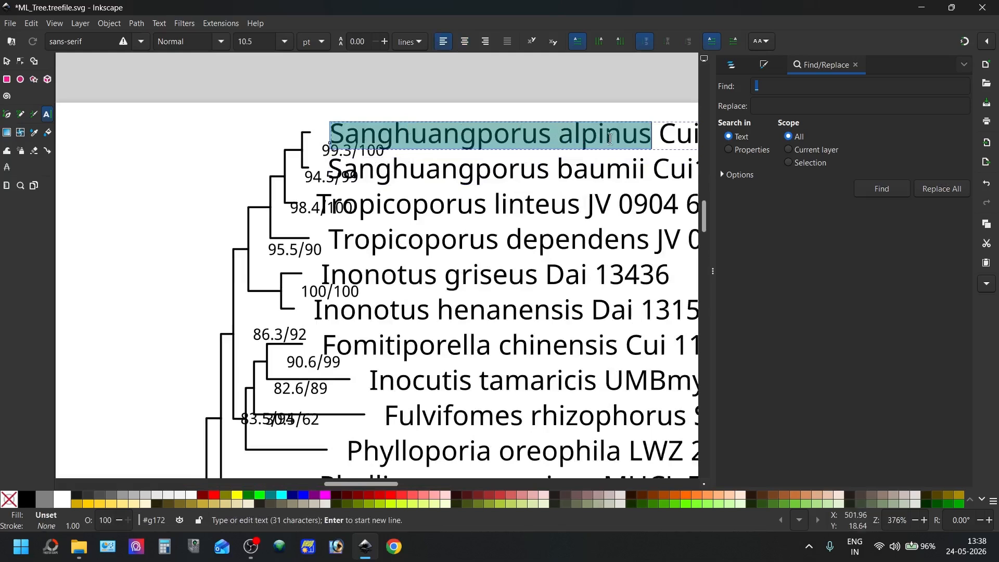
scroll(633, 292, down, 2)
scroll(584, 260, down, 2)
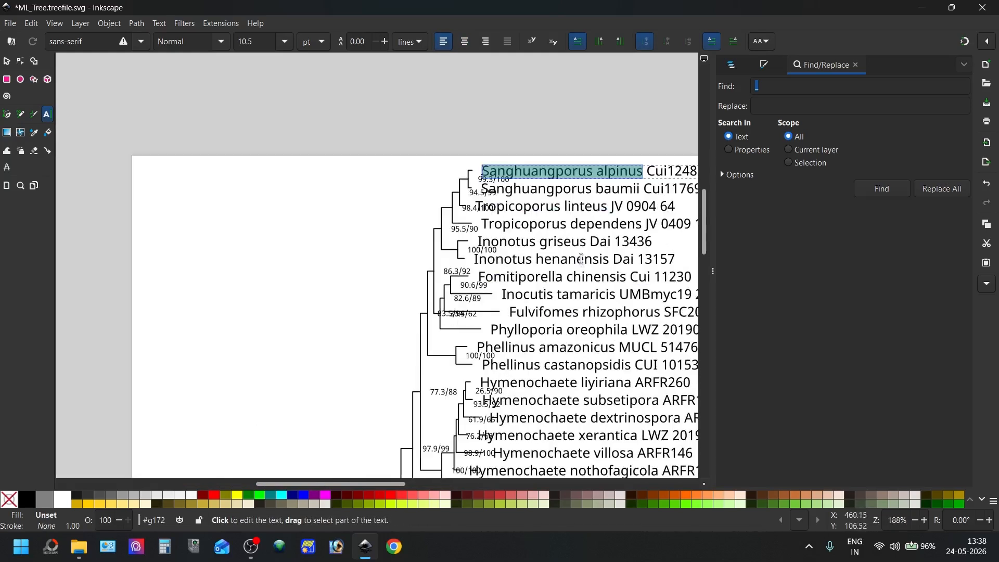
click(7, 62)
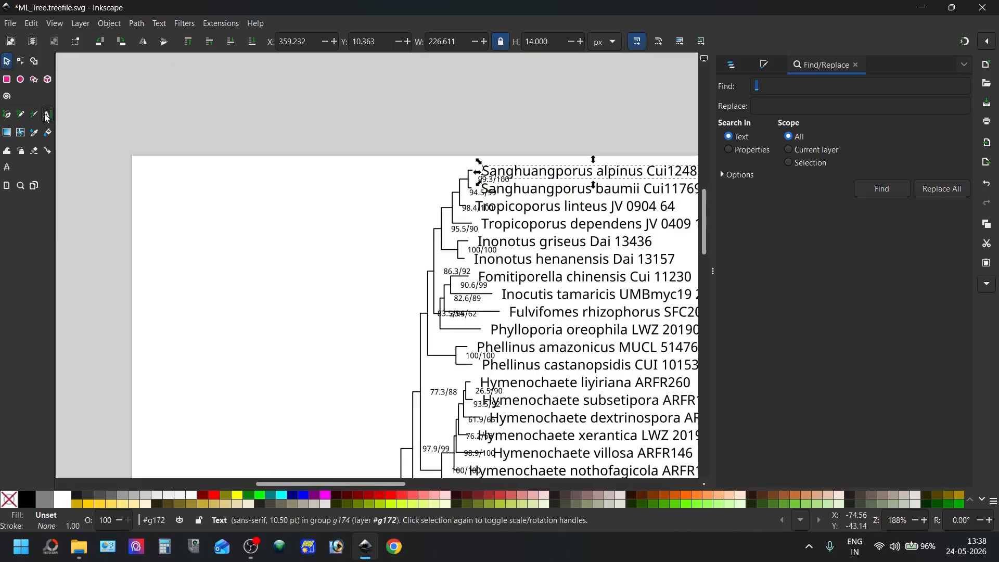
Italicize only the species name Sanghuangporus alpinus in the first label with the Text tool, excluding its strain code
click(46, 116)
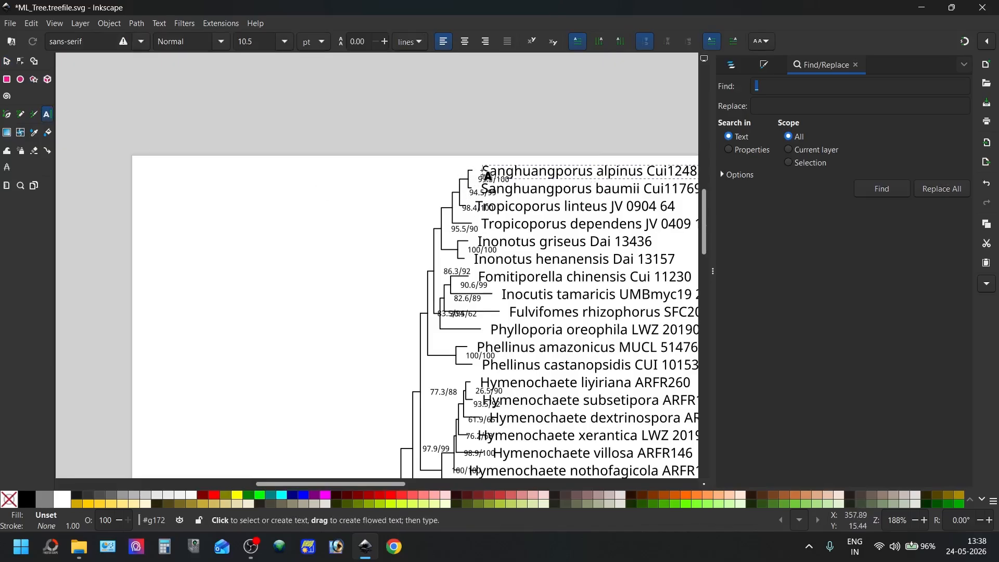
drag(482, 171, 642, 173)
click(561, 170)
double_click(561, 170)
key(ctrl+i)
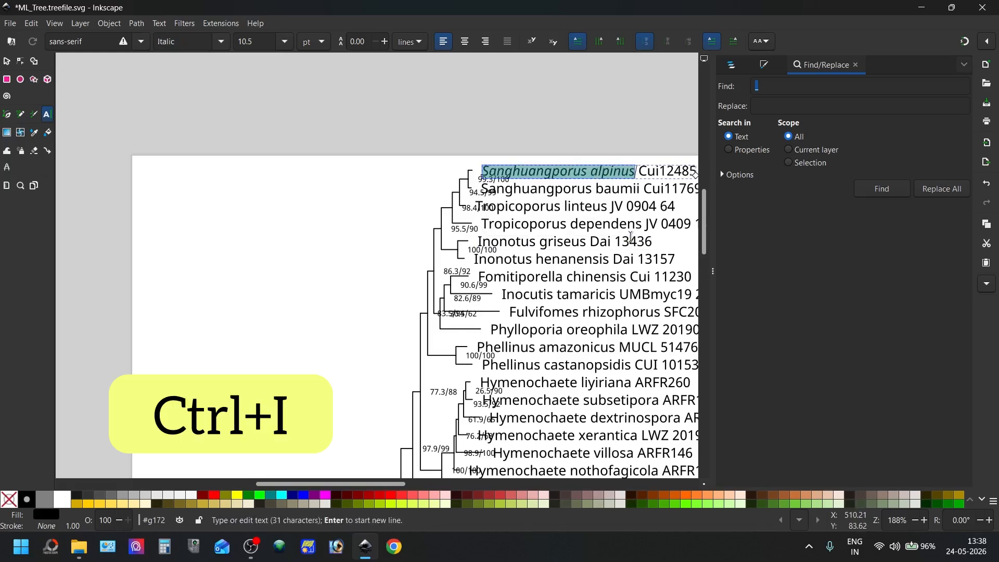
Italicize the species names Sanghuangporus baumii and Tropicoporus linteus, leaving out their strain codes
double_click(533, 187)
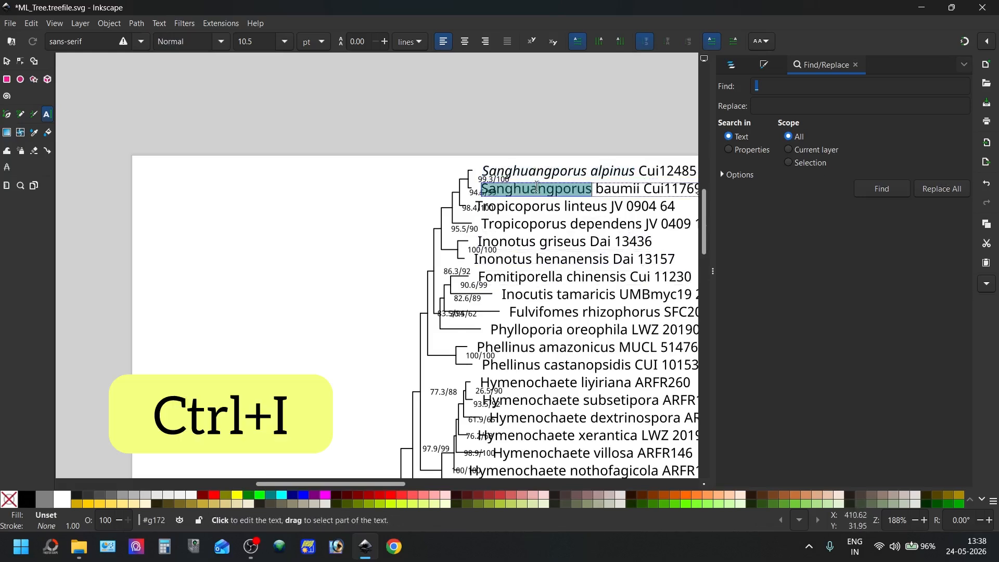
shift+drag(610, 194, 641, 194)
key(ctrl+i)
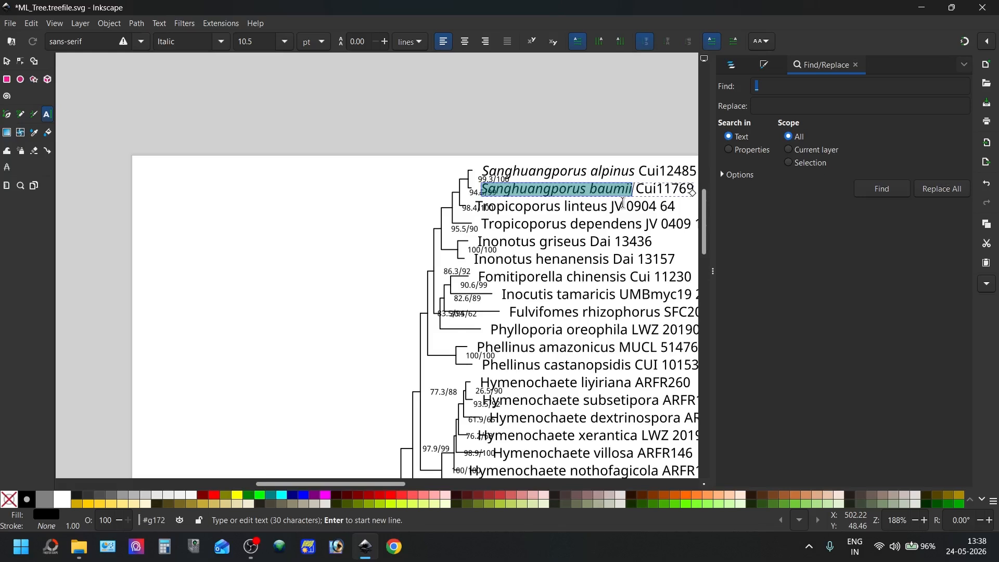
double_click(546, 207)
shift+click(599, 208)
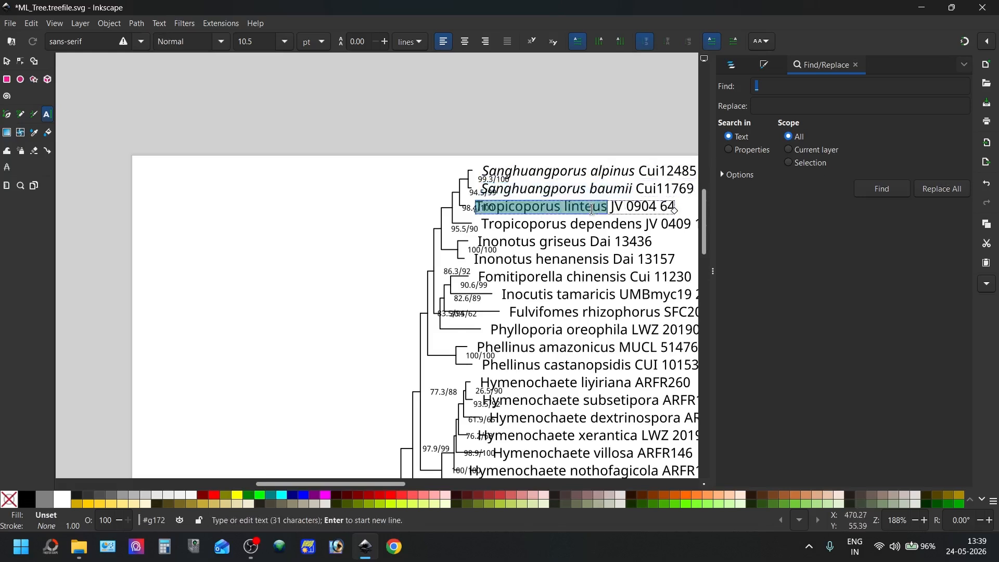
key(ctrl+i)
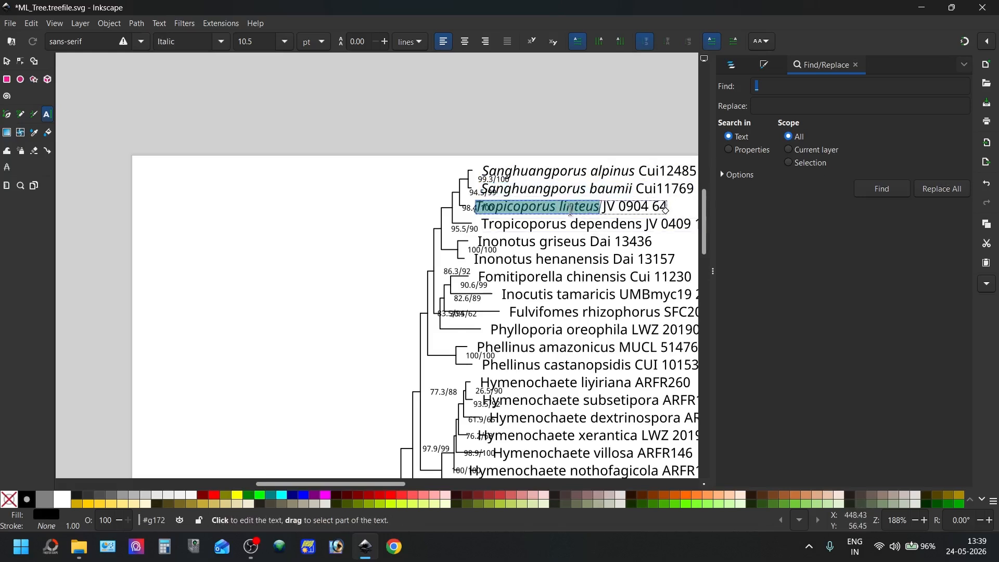
Try setting the name Tropicoporus linteus to 13 pt, and undo the size change
click(284, 42)
click(262, 133)
click(284, 44)
click(248, 182)
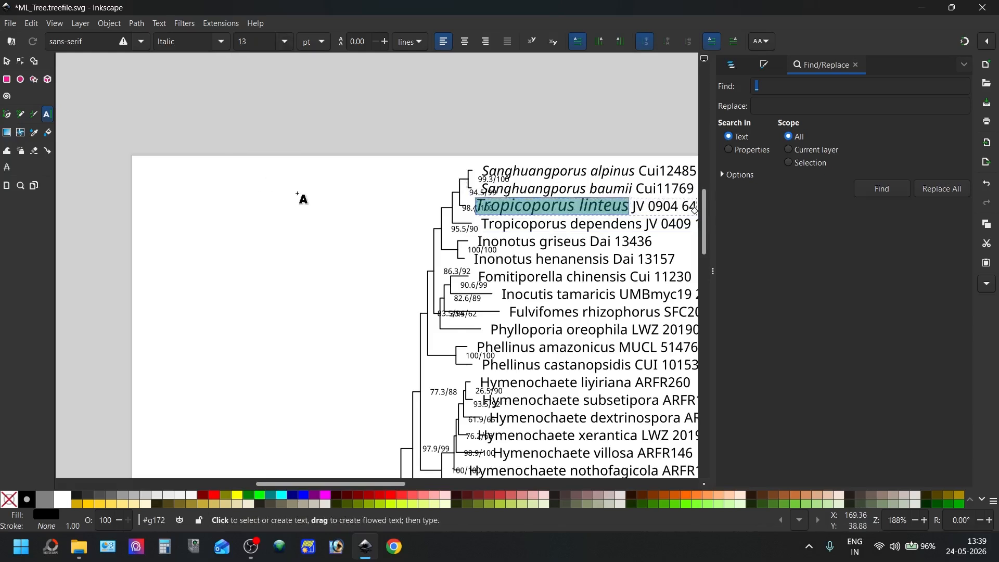
click(365, 208)
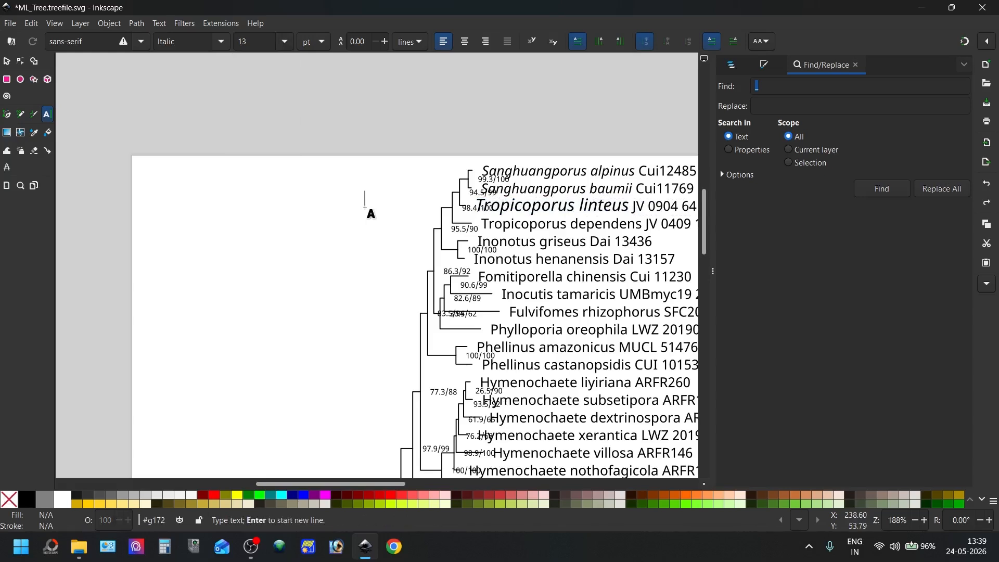
Italicize the species names Tropicoporus dependens, Inonotus griseus and Inonotus henanensis without their strain codes
click(549, 224)
scroll(550, 219, down, 2)
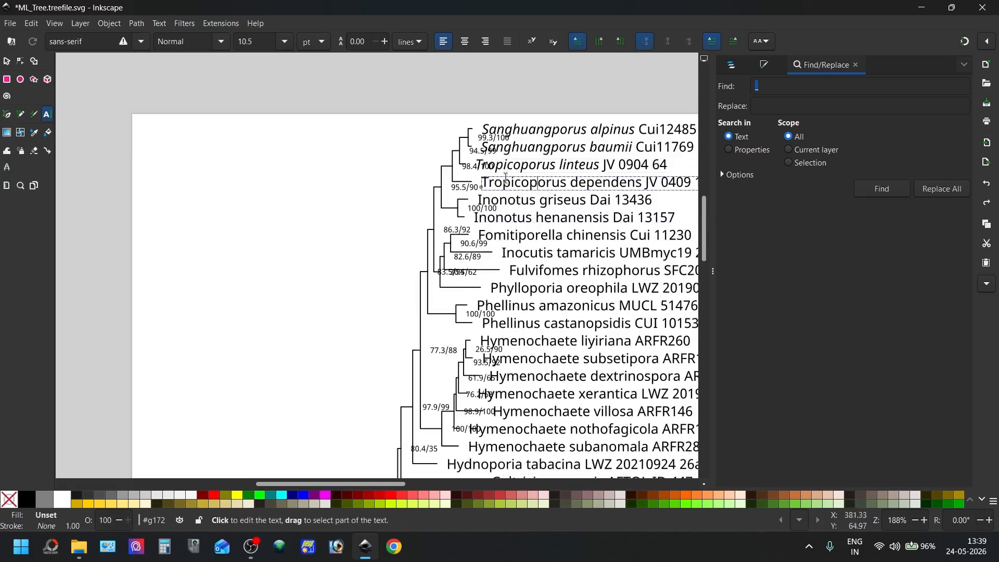
double_click(548, 185)
drag(547, 186, 619, 187)
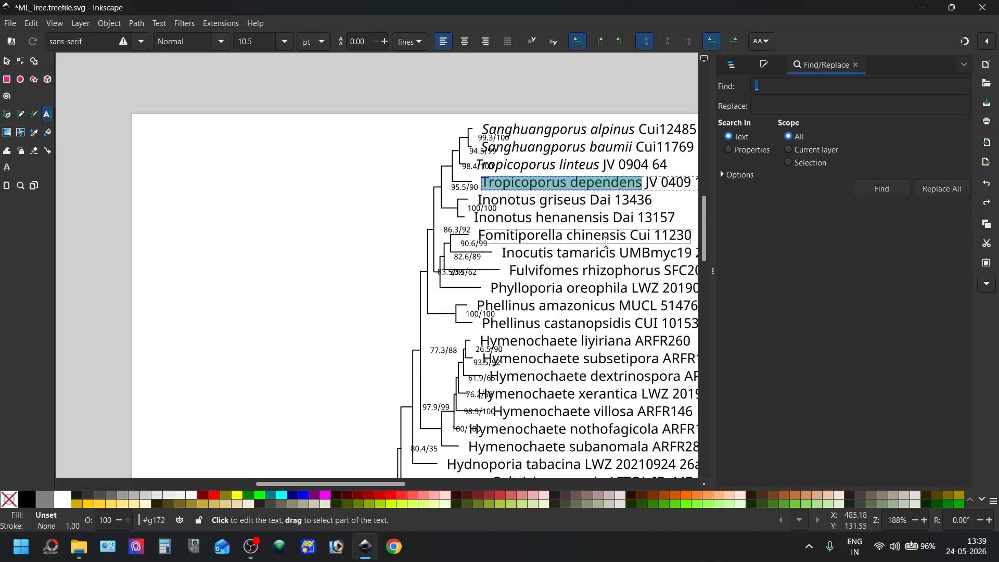
key(ctrl+i)
click(479, 200)
drag(479, 200, 562, 200)
key(ctrl+i)
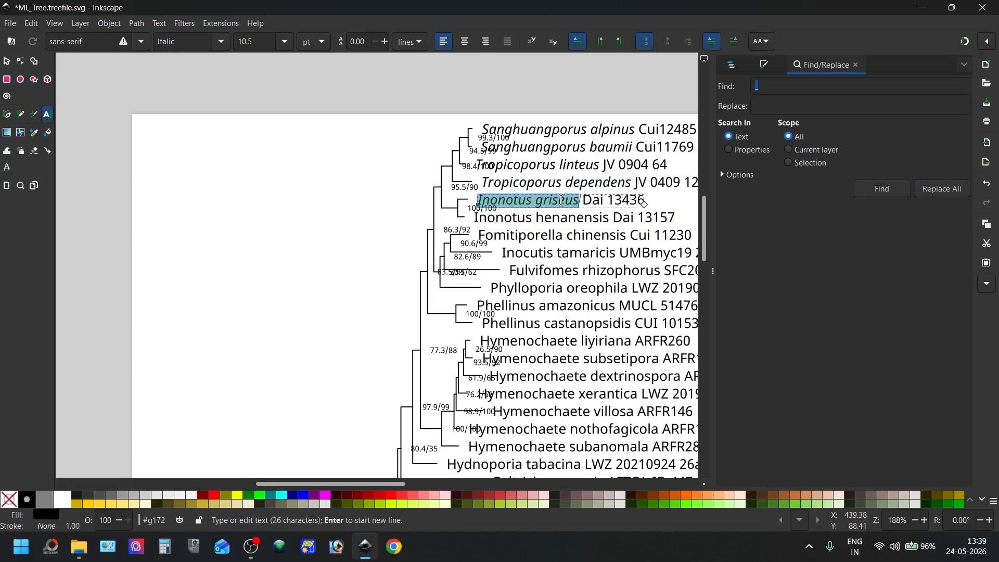
drag(474, 218, 603, 218)
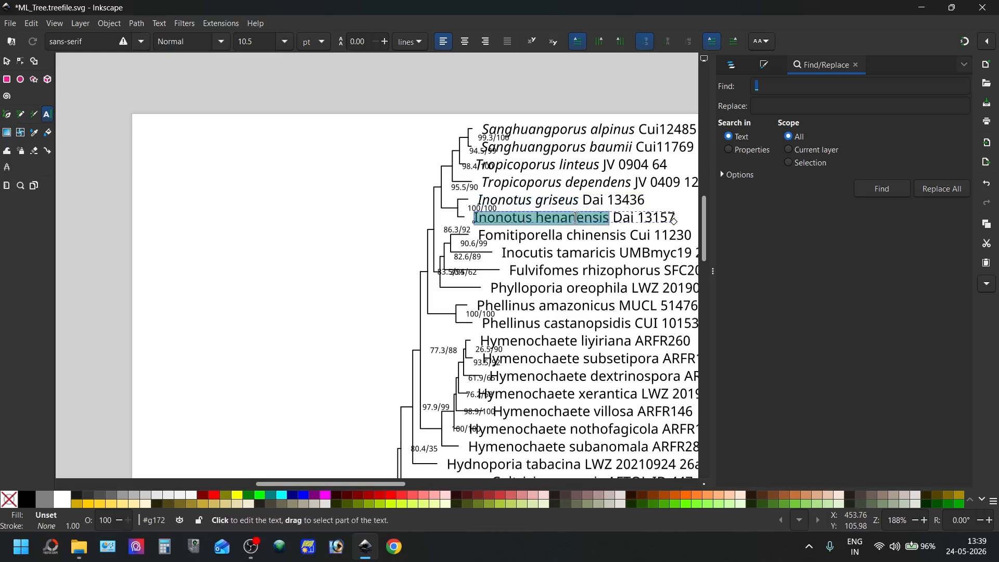
key(ctrl+i)
Select all text objects in the Species_names group and set their font style to Italic
scroll(598, 208, down, 2)
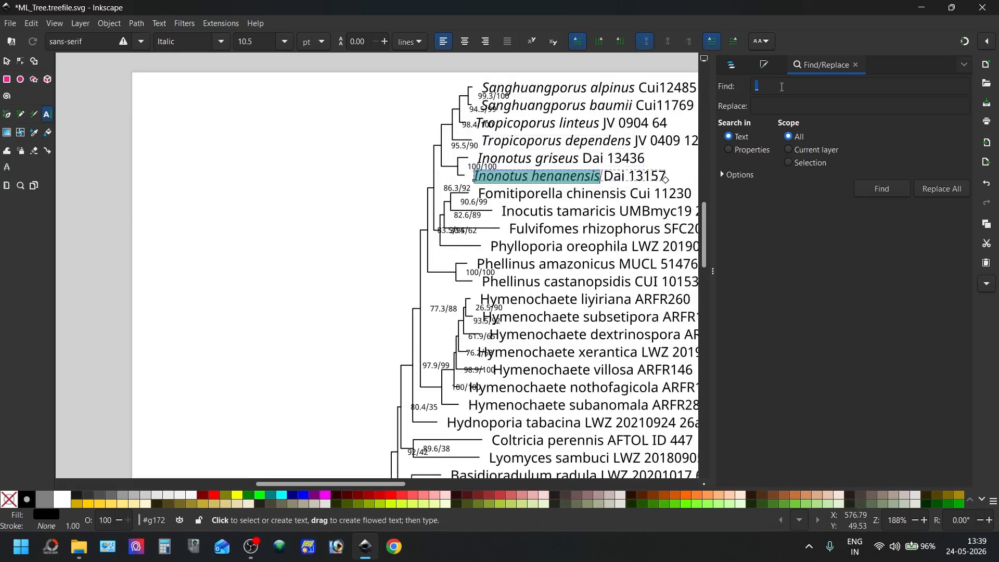
click(734, 65)
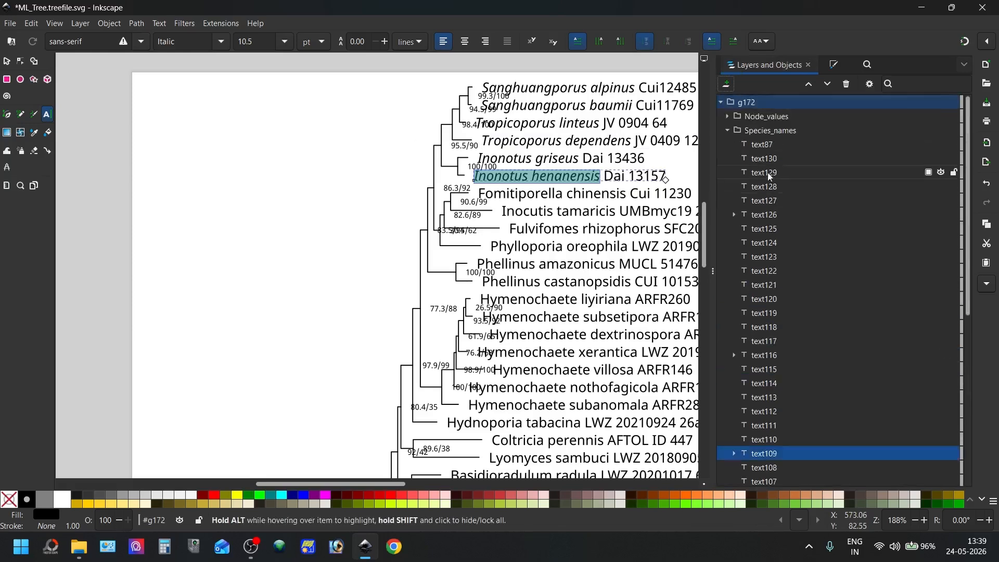
click(781, 131)
key(ctrl+a)
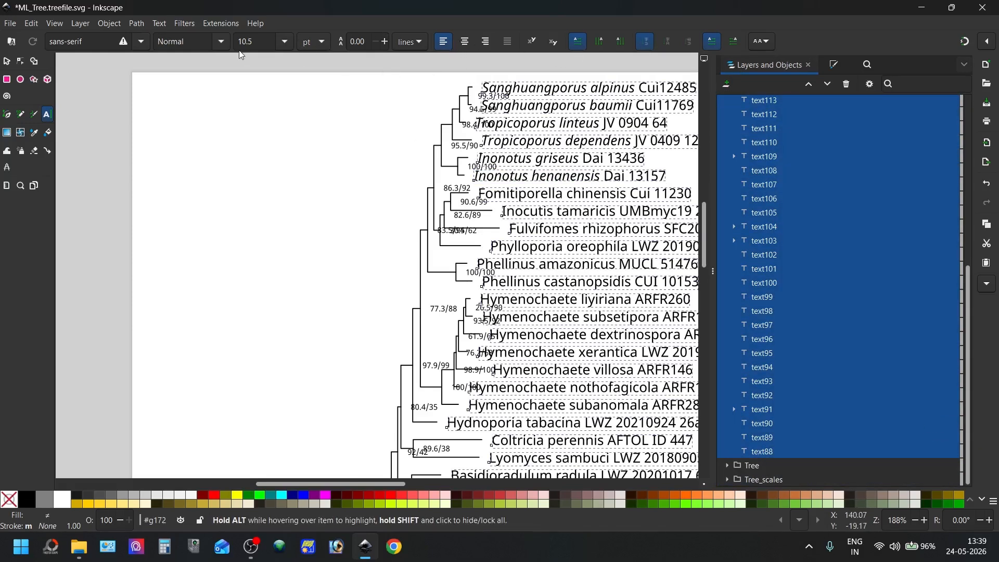
click(221, 41)
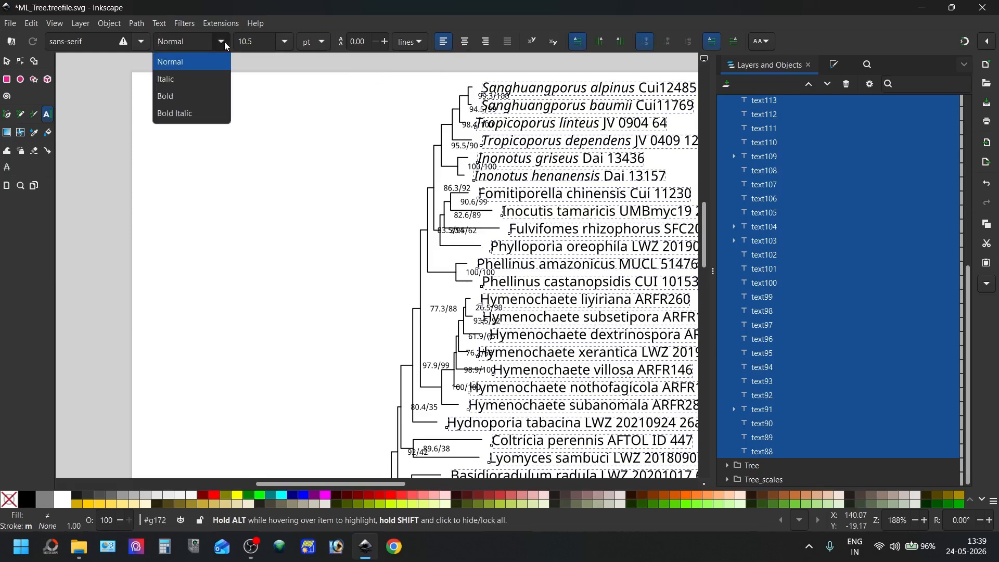
click(195, 79)
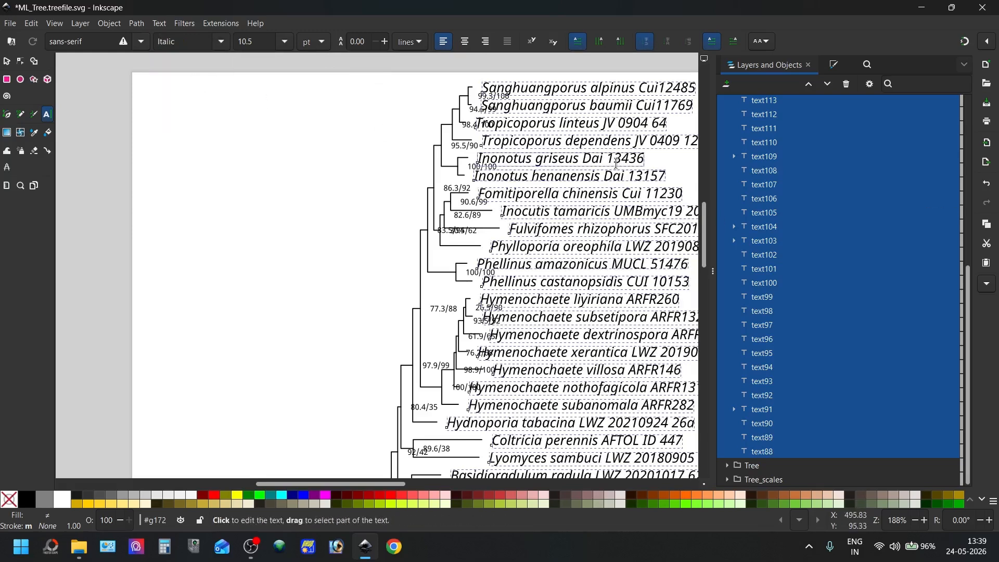
scroll(618, 137, down, 1)
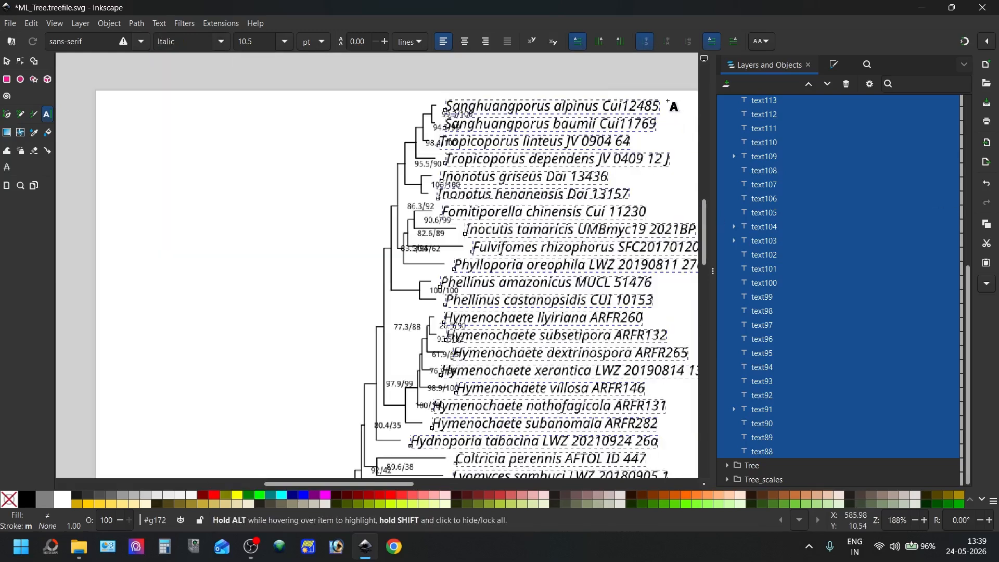
scroll(669, 105, up, 2)
drag(576, 103, 657, 106)
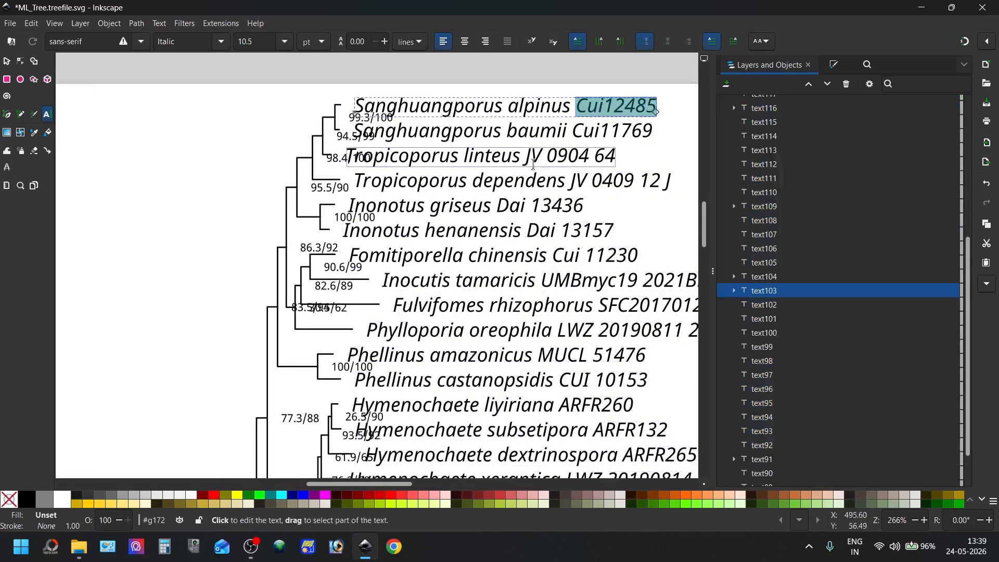
Try setting "sp" in the Fulvoderma label to regular style, and undo it together with the italics applied to the whole Species_names group
scroll(556, 156, down, 10)
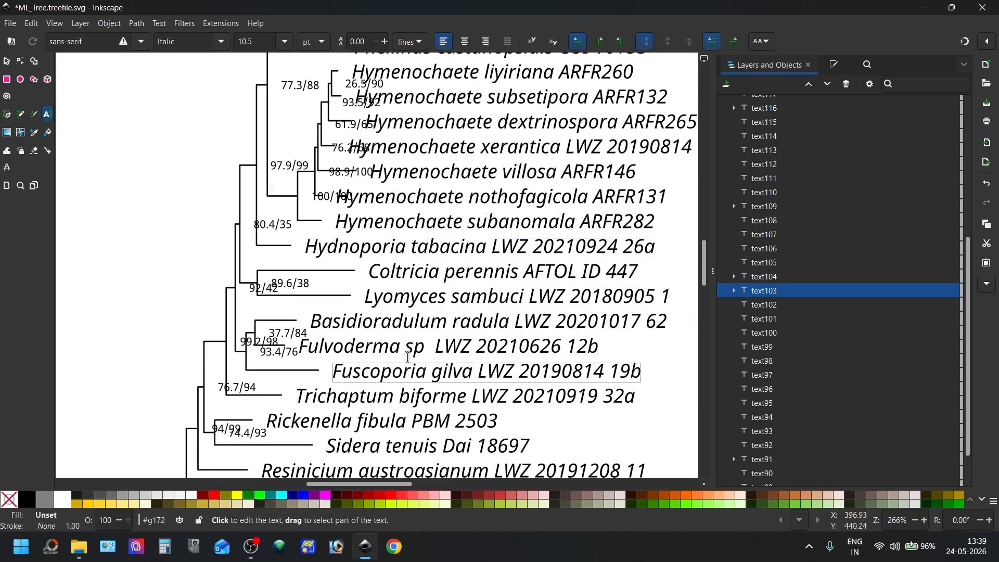
click(424, 347)
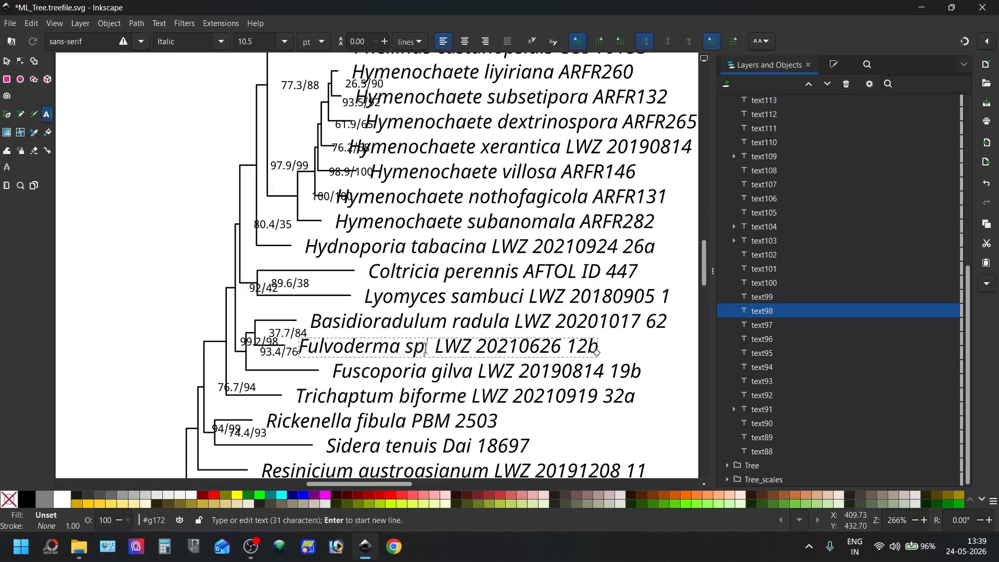
drag(429, 346, 410, 346)
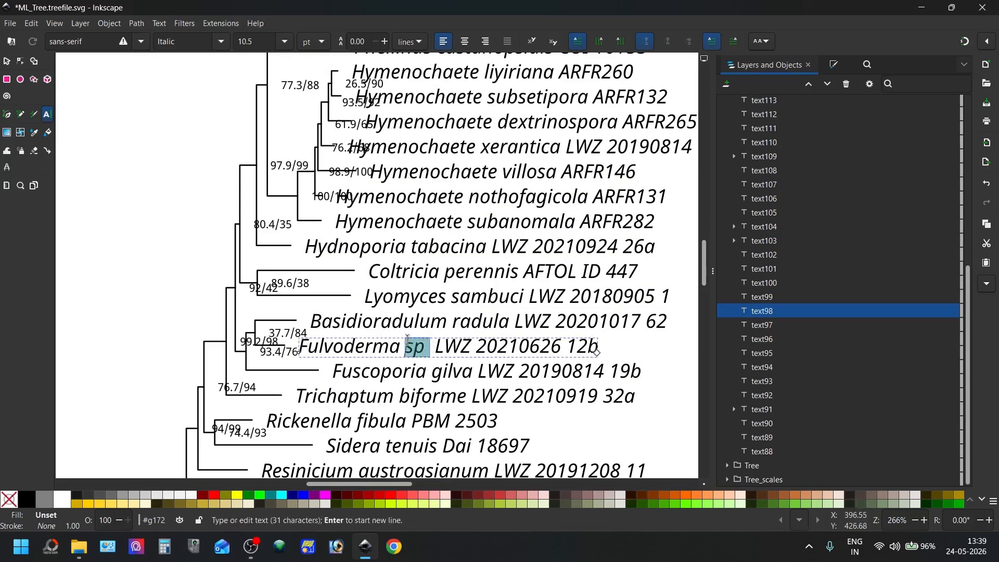
key(ctrl+i)
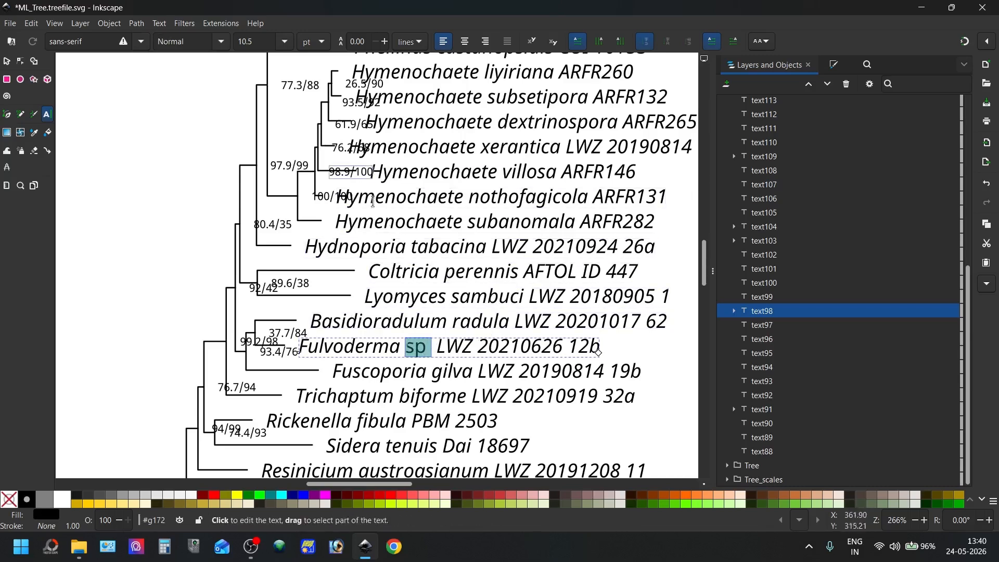
key(ctrl+z)
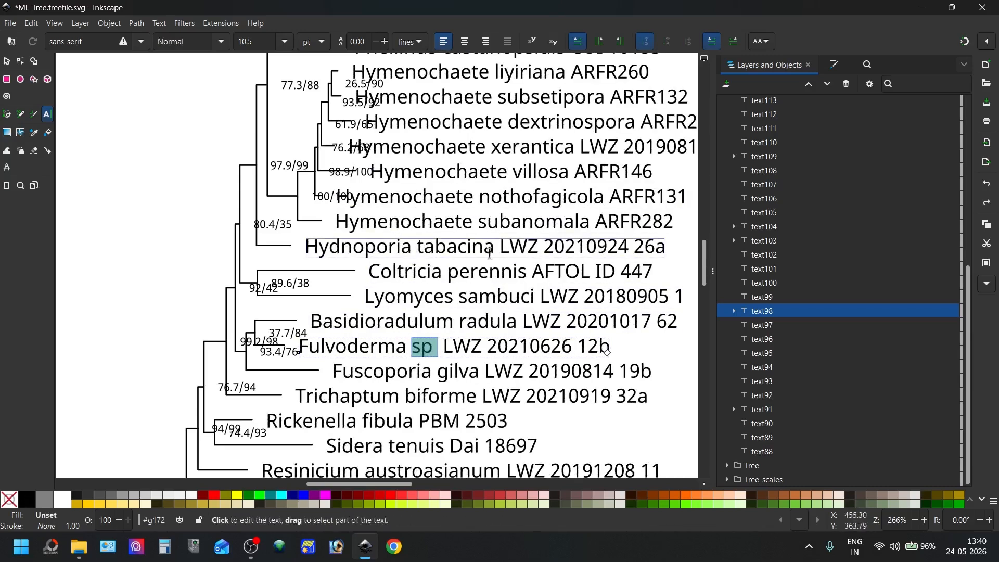
Italicize the species name Fomitiporella chinensis, leaving out its strain code Cui 11230
scroll(488, 254, up, 10)
drag(357, 256, 523, 269)
drag(350, 257, 515, 264)
key(ctrl+i)
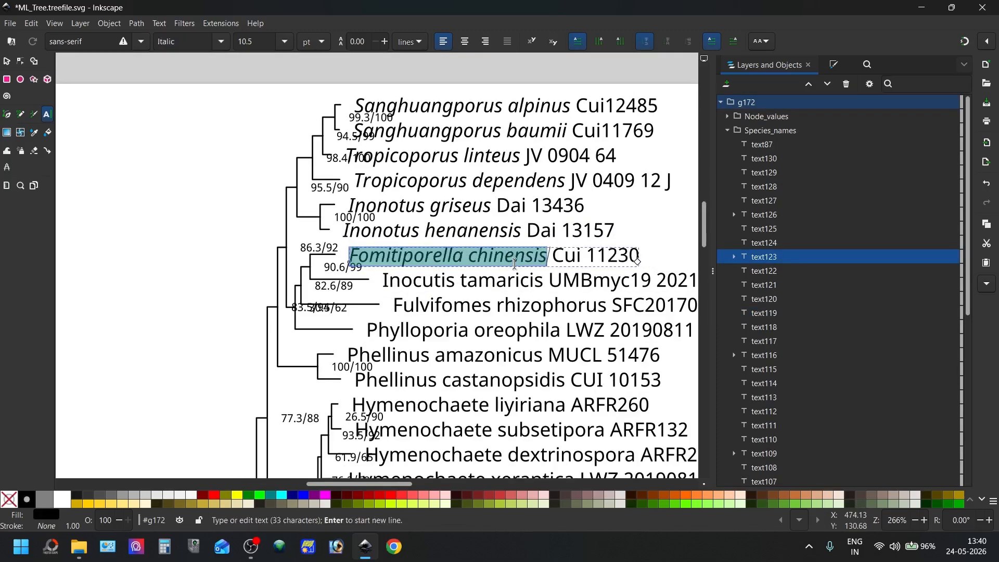
scroll(494, 225, down, 9)
scroll(495, 225, down, 15)
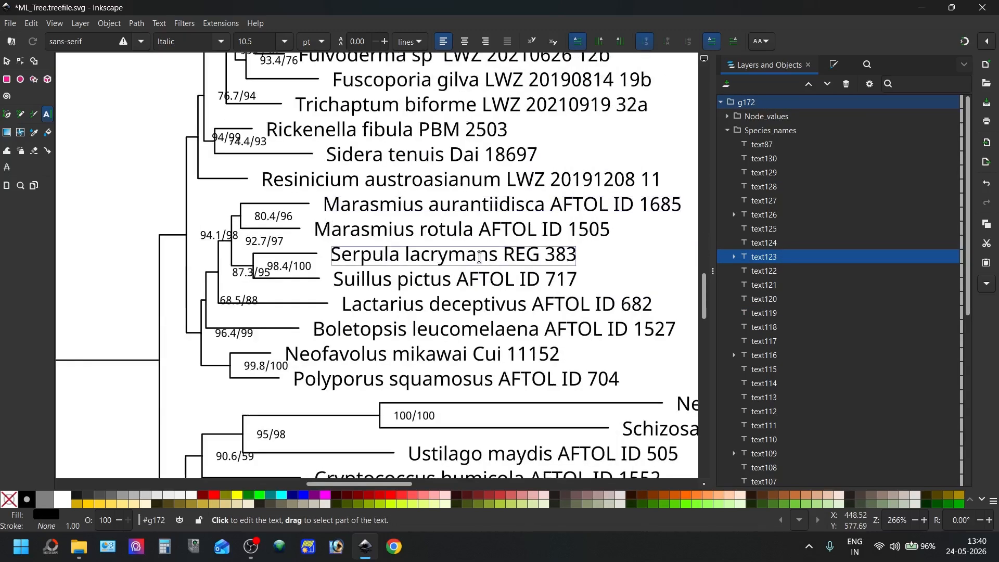
scroll(448, 239, up, 9)
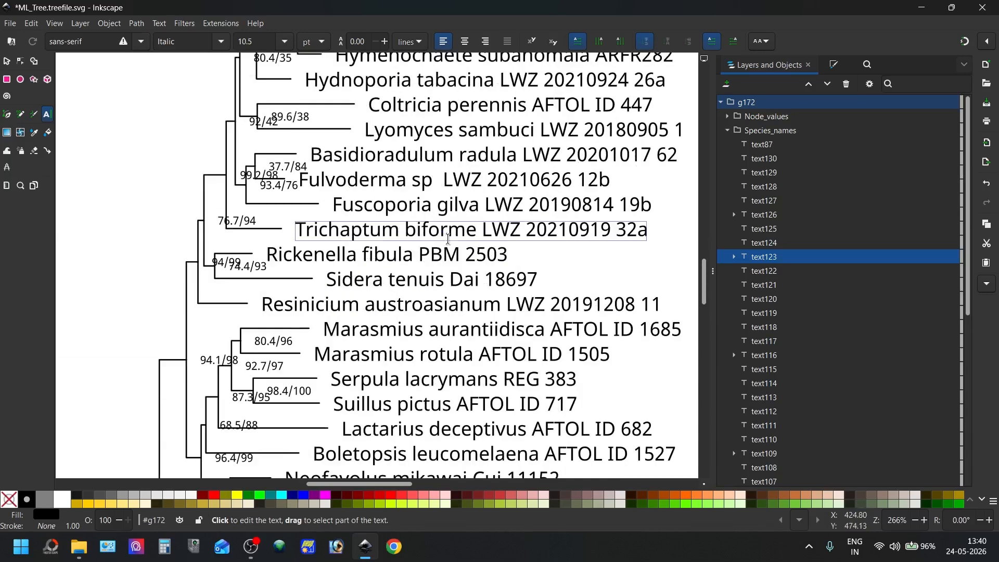
click(438, 181)
text(.)
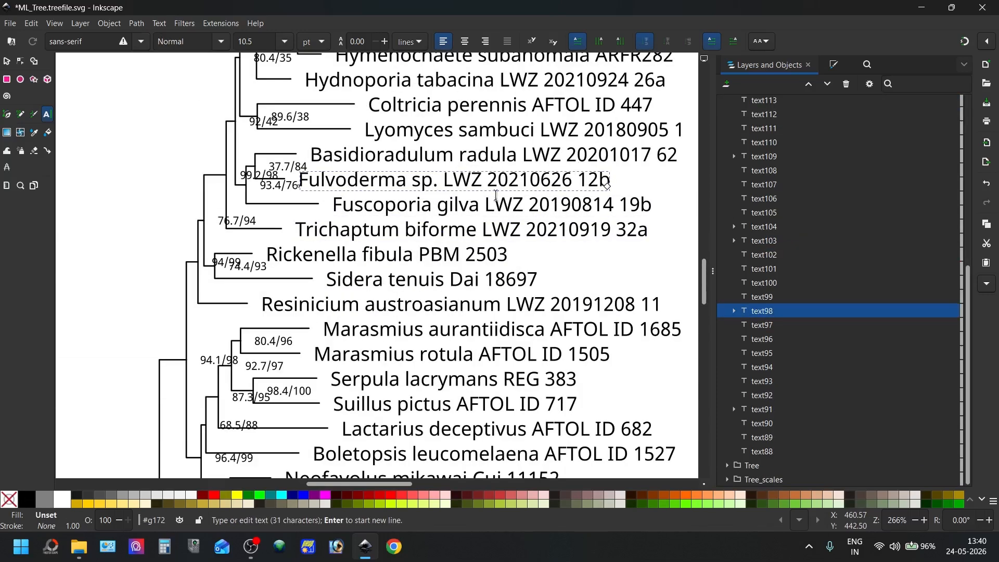
ctrl+scroll(496, 195, down, 3)
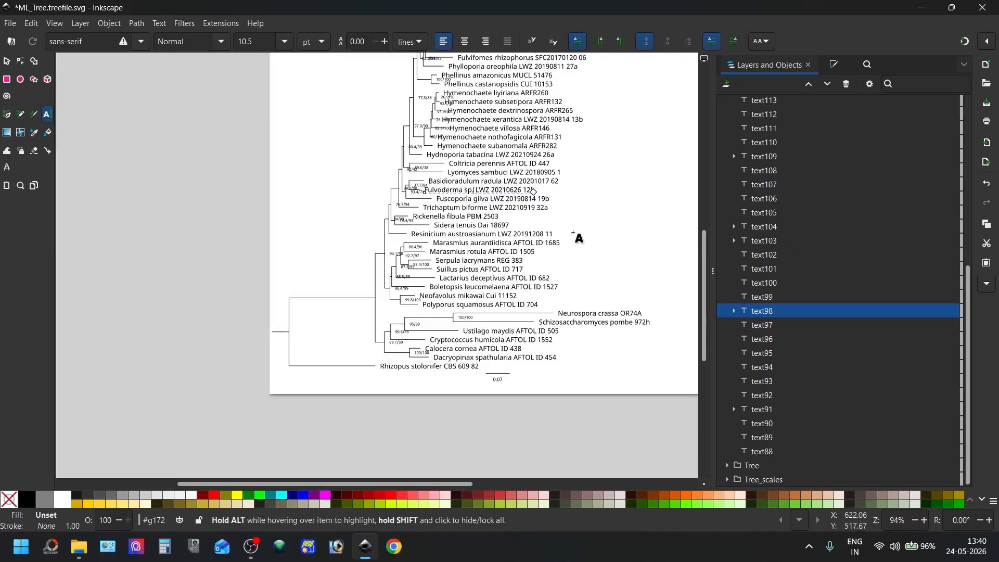
scroll(573, 232, up, 4)
scroll(573, 229, down, 4)
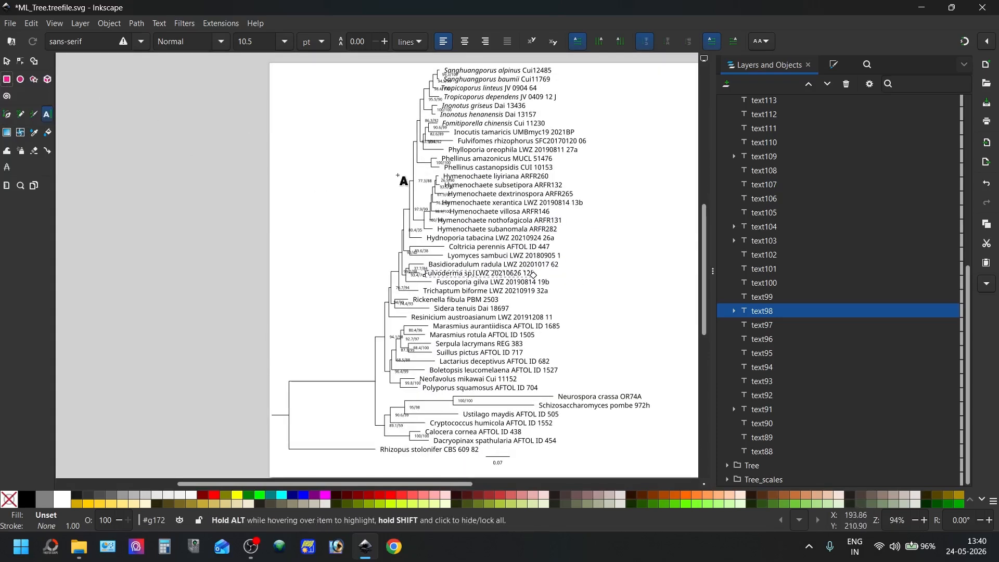
ctrl+scroll(573, 224, up, 1)
ctrl+scroll(573, 228, up, 2)
ctrl+scroll(566, 225, down, 1)
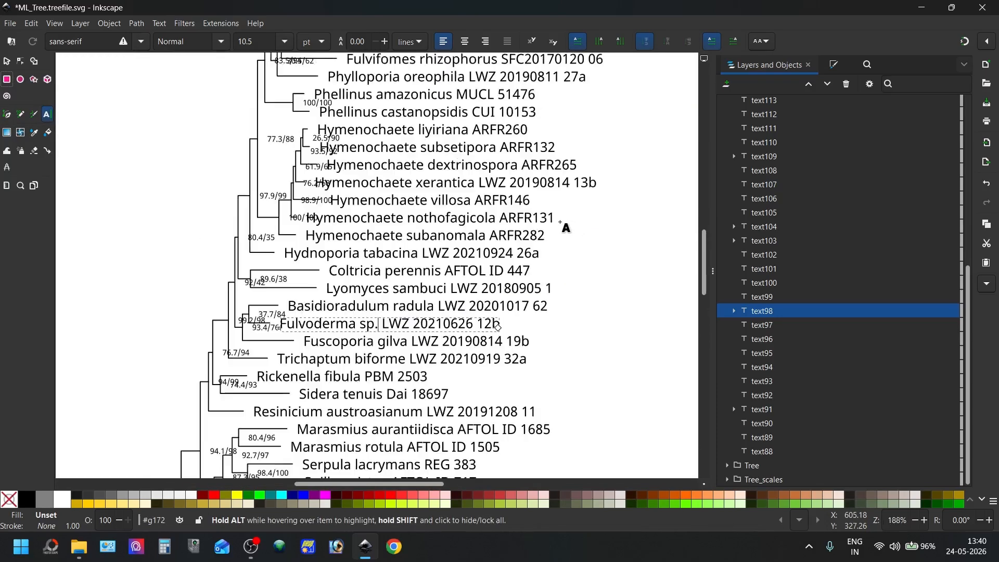
click(6, 61)
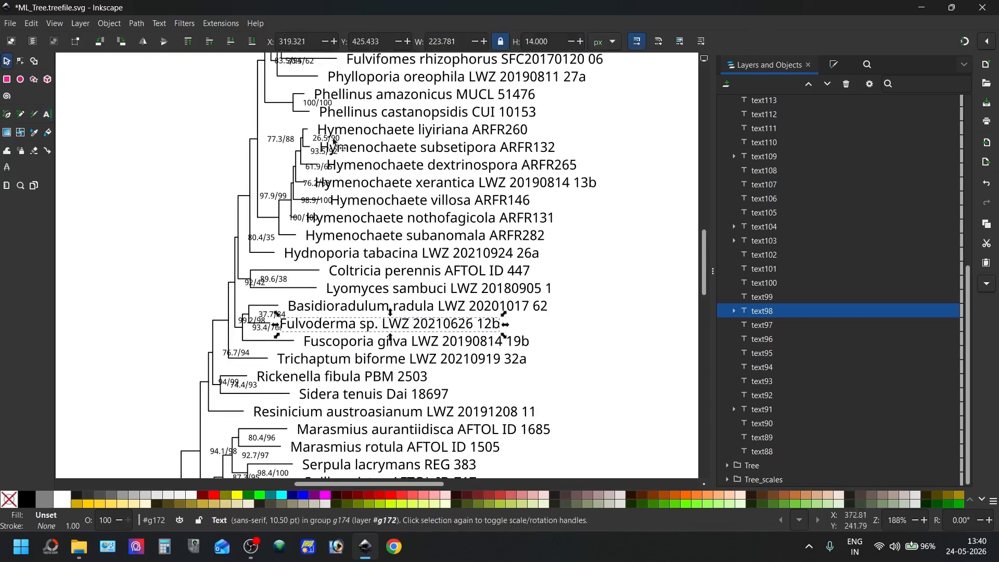
click(410, 149)
double_click(411, 148)
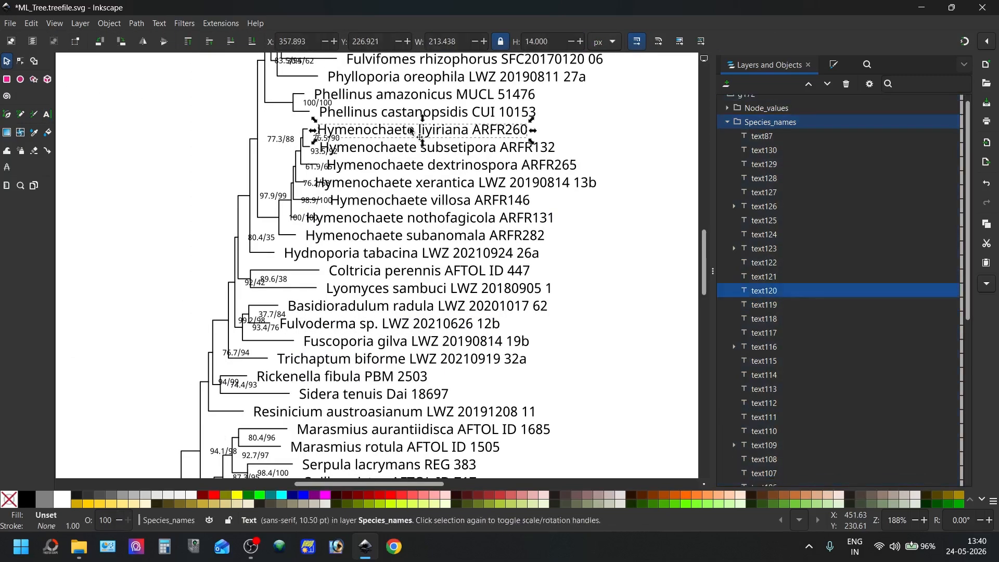
click(409, 172)
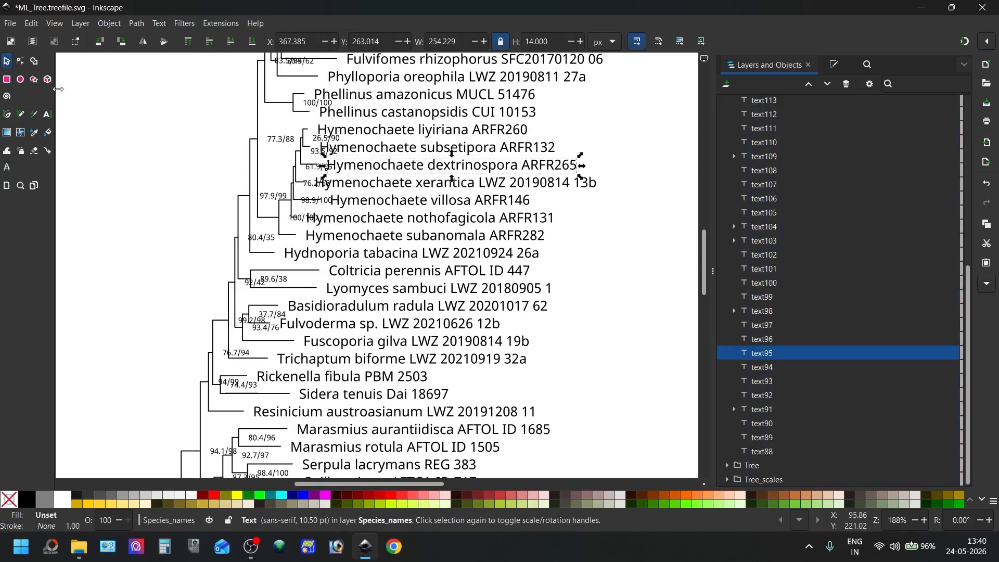
Draw a rectangle about 364 by 125 px over the Hymenochaete labels inside the Species_names group, and delete it
click(6, 80)
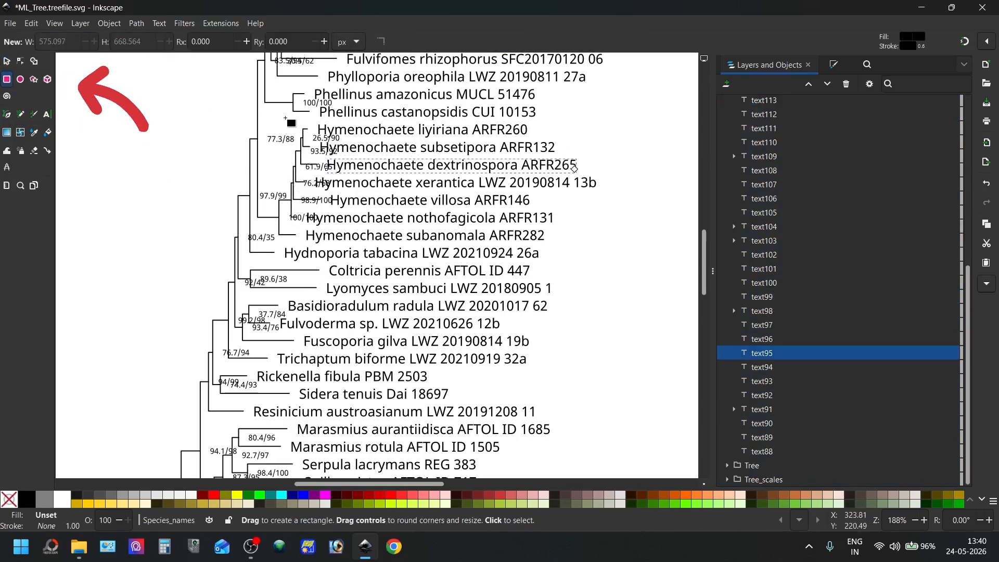
mouse_move(273, 121)
mouse_down()
mouse_move(421, 179)
mouse_move(532, 245)
mouse_move(569, 250)
mouse_move(627, 214)
mouse_move(630, 243)
mouse_up()
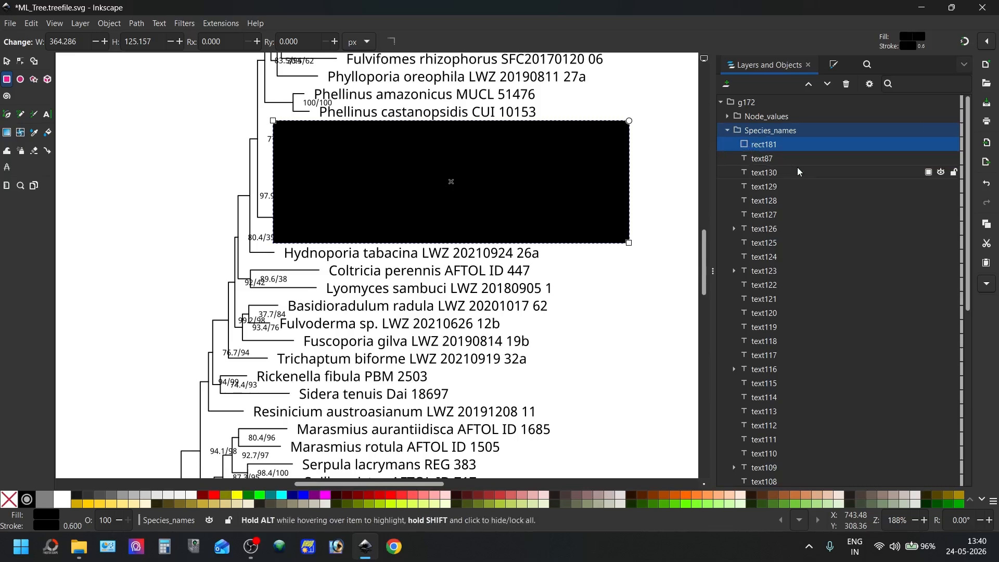
key(Delete)
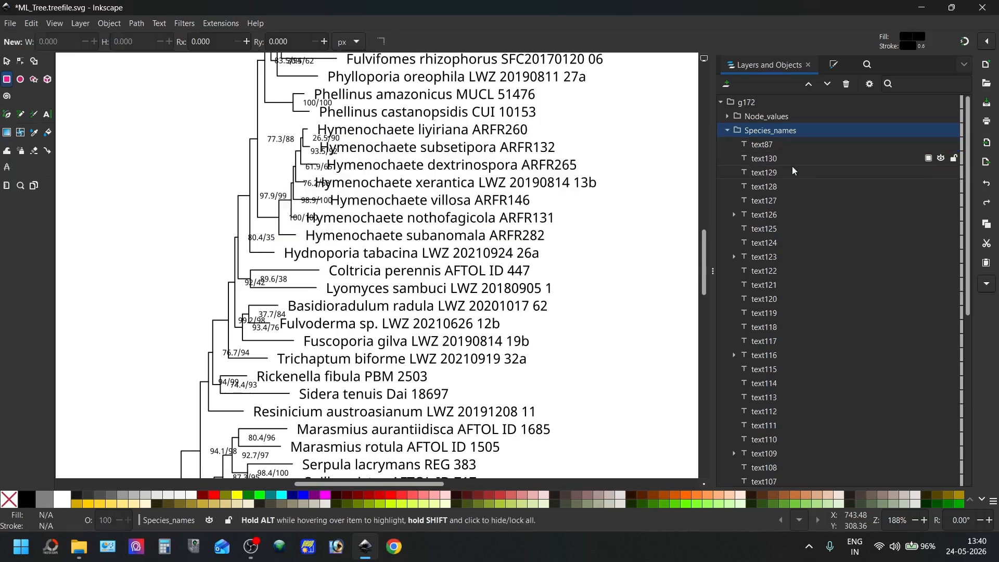
Draw a rectangle about 345 by 132 px over the Hymenochaete labels outside group g172, and move it below g172 in the object order
click(720, 101)
click(797, 105)
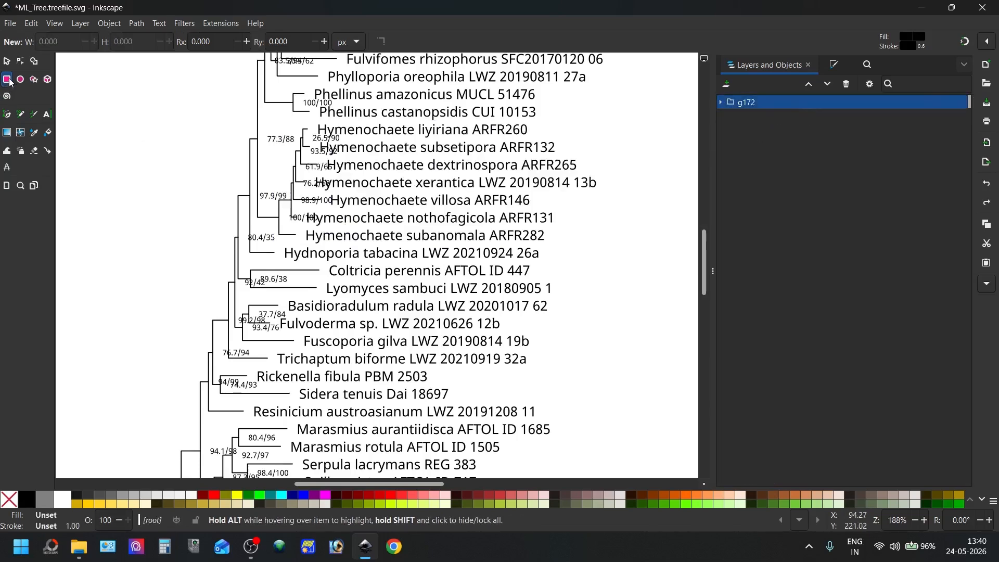
drag(273, 119, 610, 248)
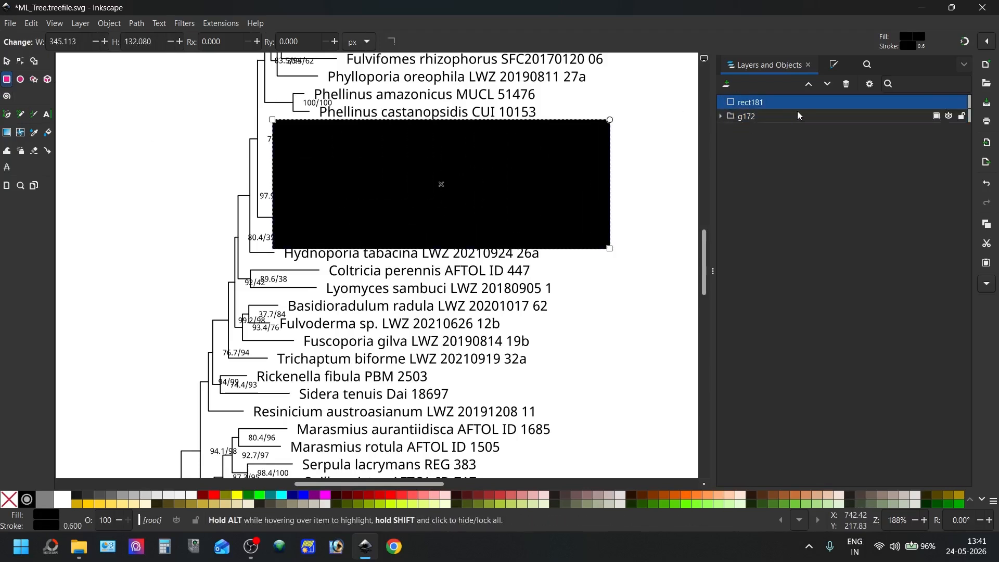
drag(751, 102, 750, 123)
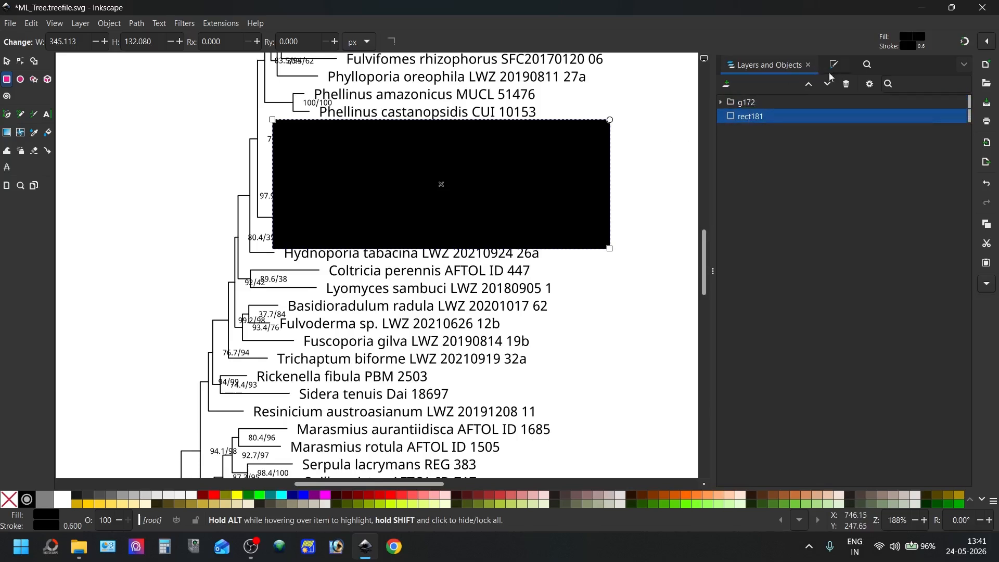
Fill the rectangle behind the Hymenochaete labels with light yellow, hue 64, saturation 98 and lightness 79
click(988, 286)
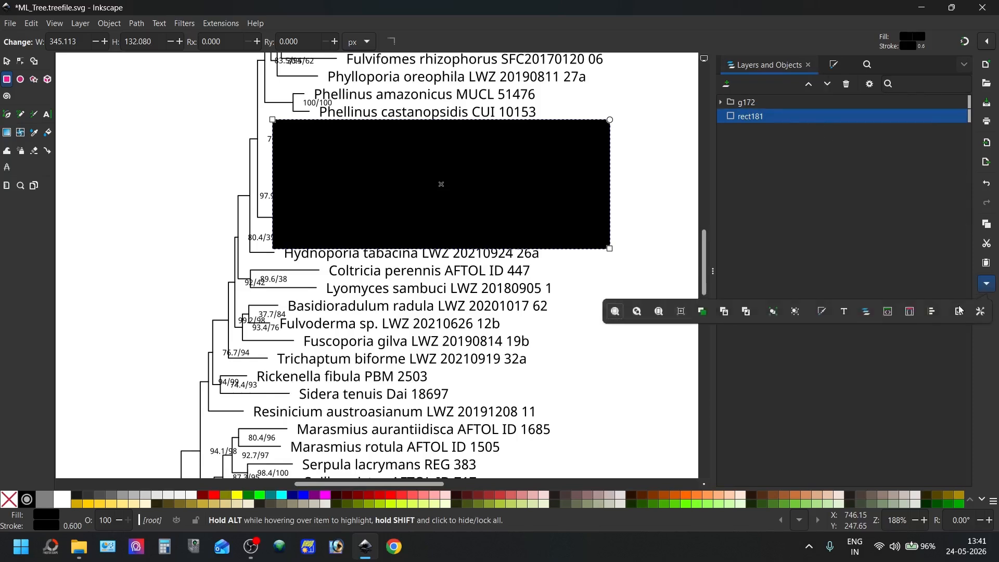
click(820, 313)
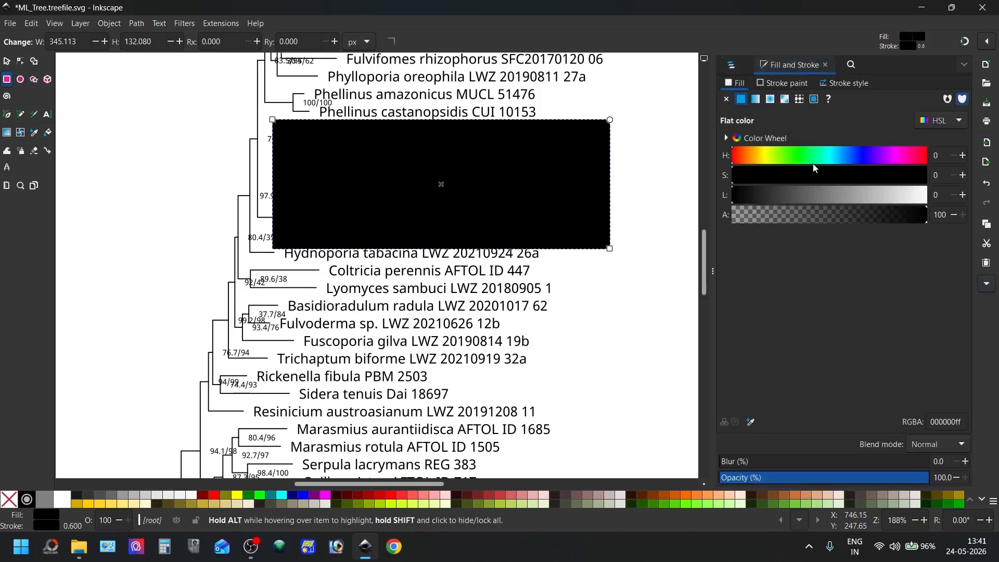
drag(740, 156, 923, 178)
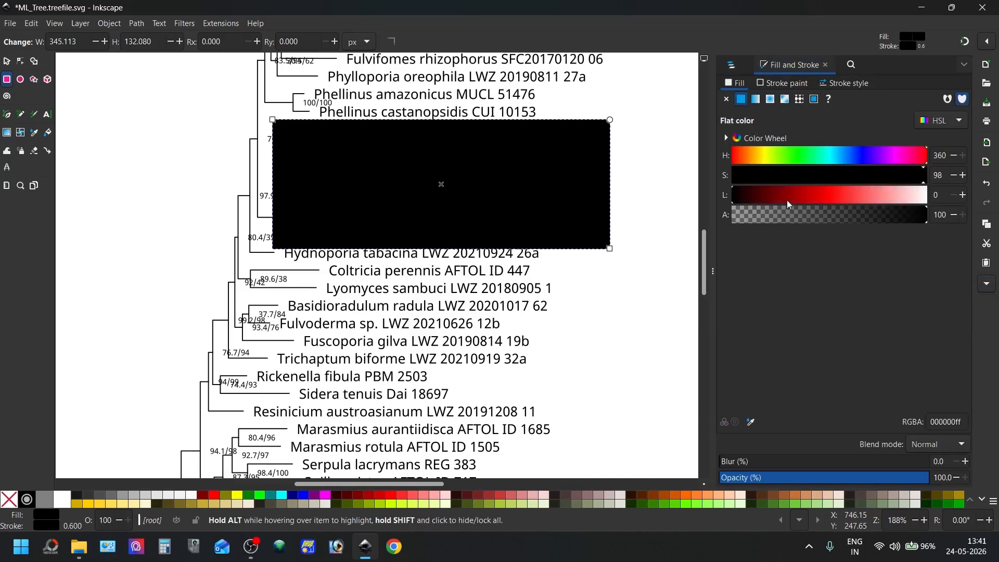
drag(761, 195, 885, 193)
drag(803, 158, 766, 161)
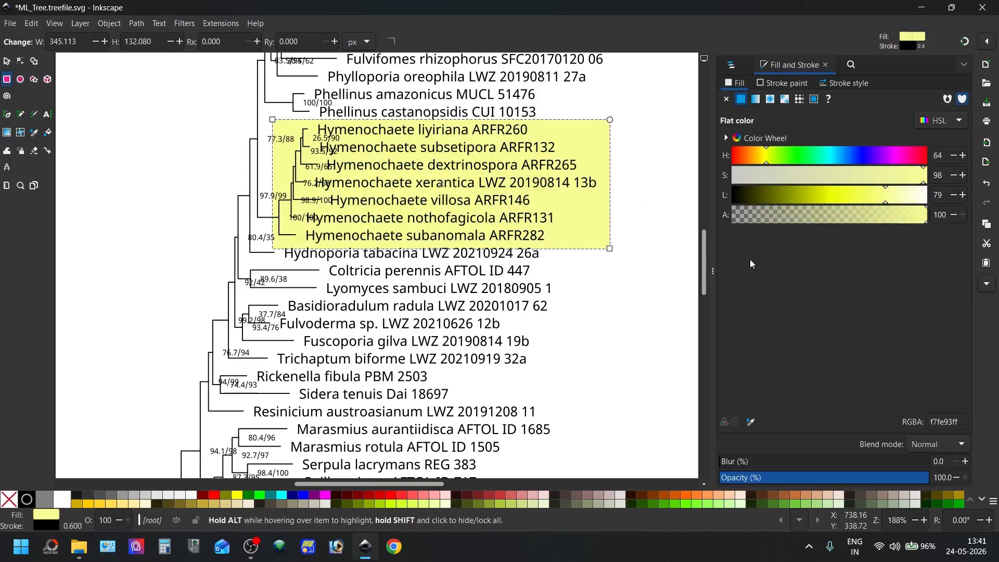
Reduce the yellow rectangle's height to about 126 px so it fits closely around the seven Hymenochaete labels
click(10, 66)
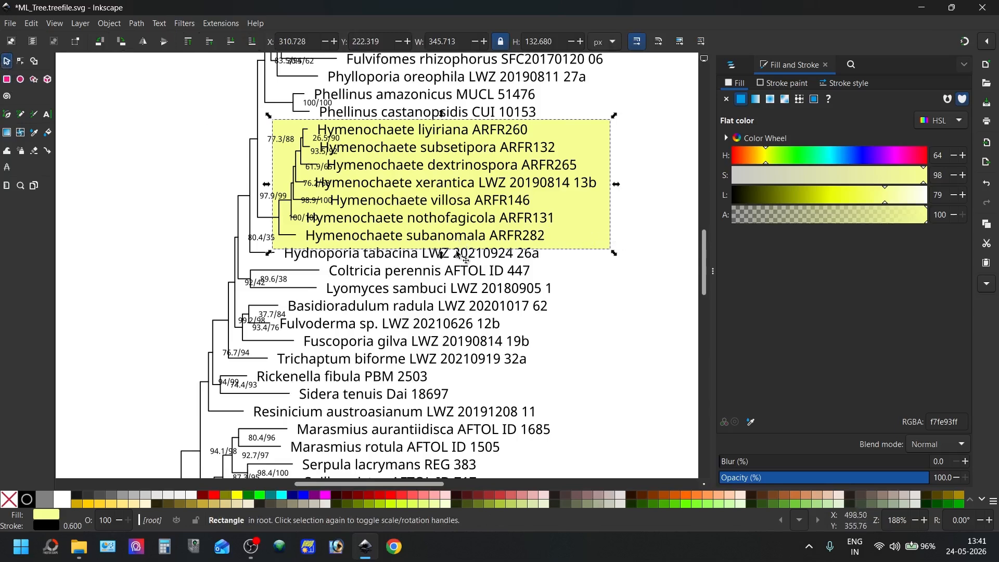
drag(444, 257, 443, 253)
drag(443, 114, 443, 115)
click(606, 91)
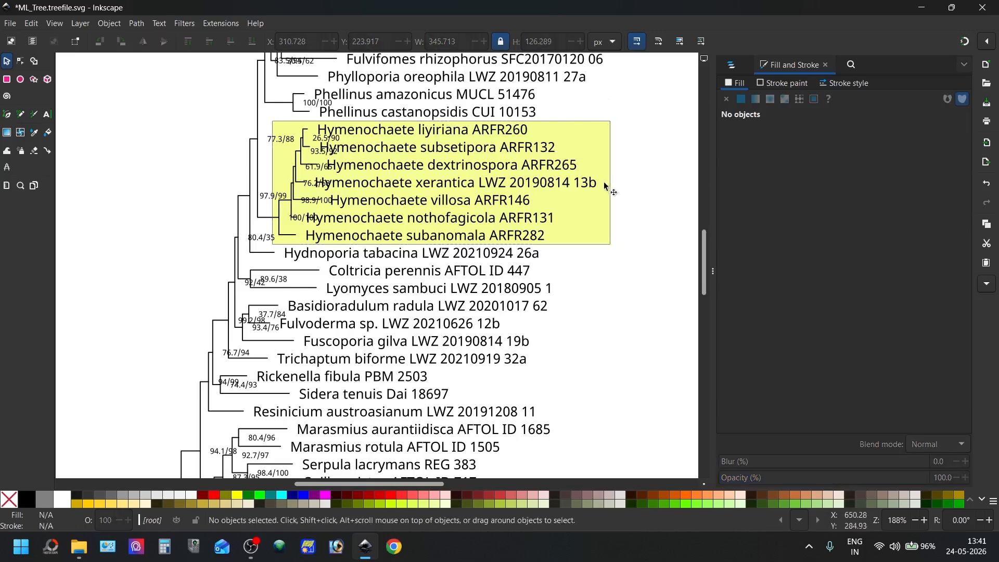
Remove the stroke from the yellow rectangle behind the Hymenochaete labels
click(600, 163)
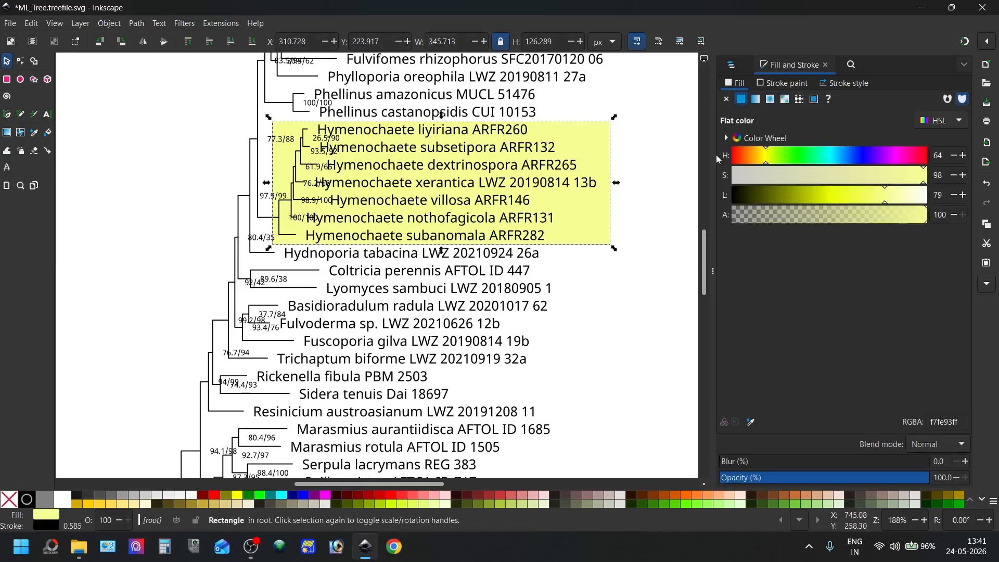
click(801, 83)
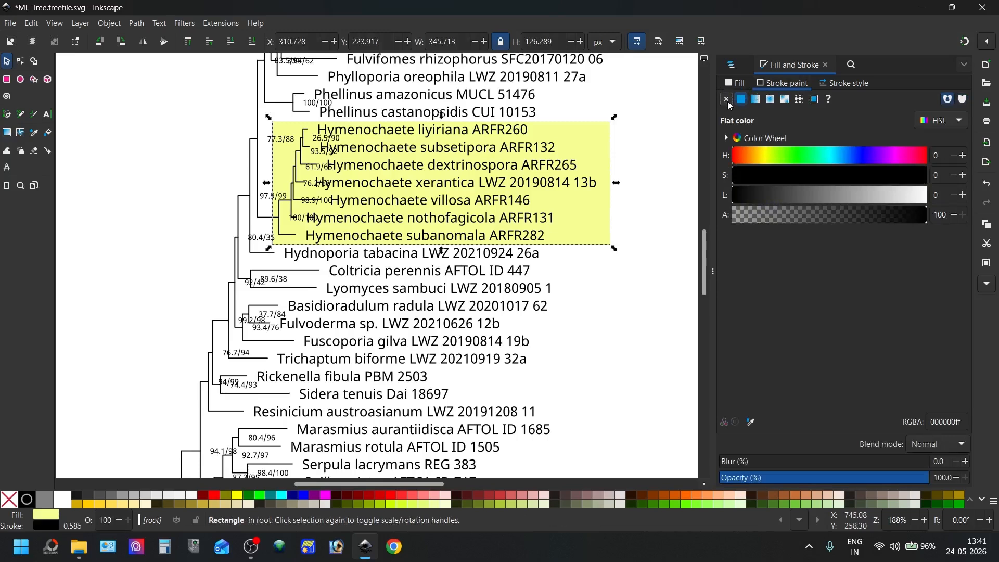
click(728, 101)
click(651, 132)
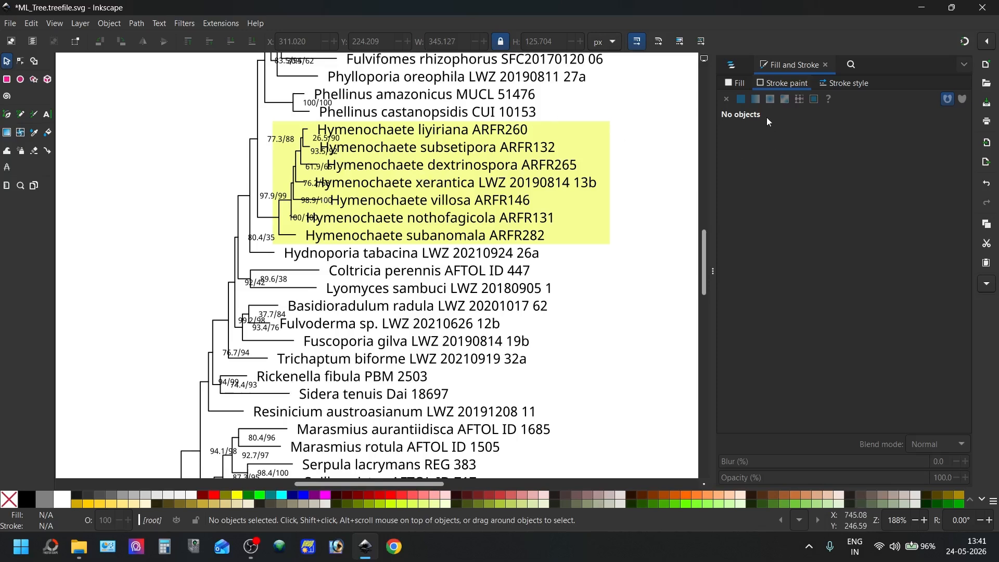
Make the whole label Hymenochaete liyiriana ARFR260 bold
click(731, 65)
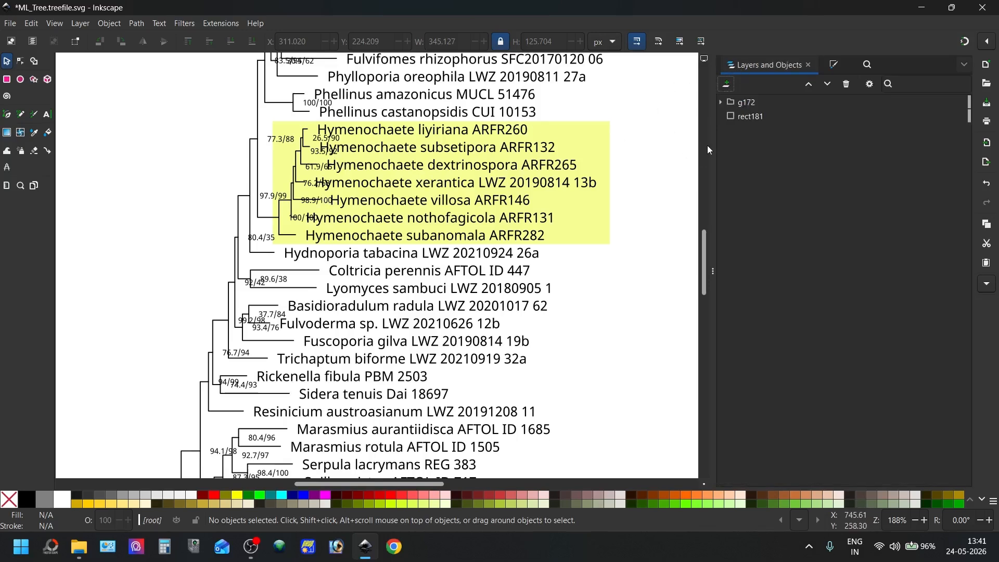
click(49, 116)
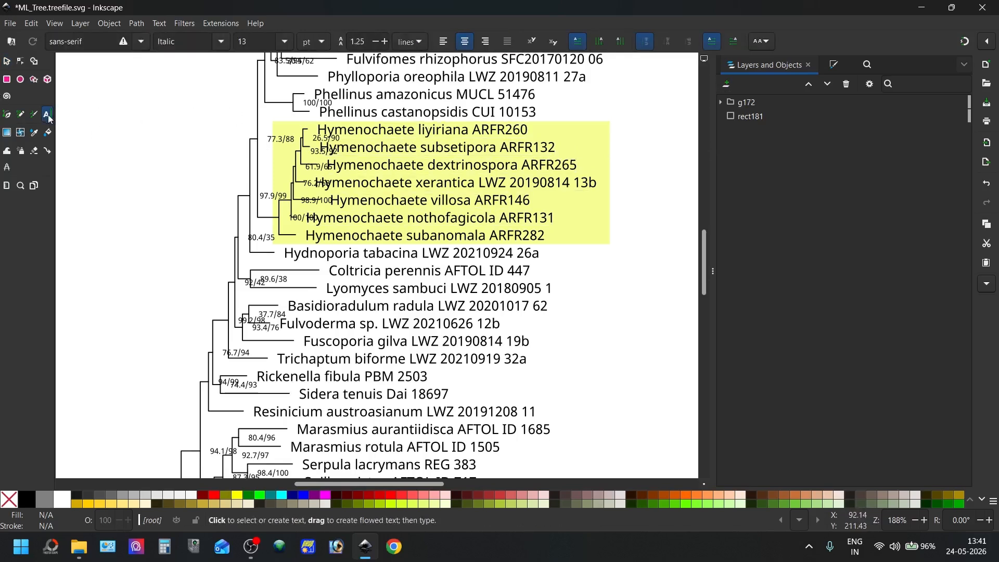
click(347, 130)
drag(347, 130, 541, 133)
key(ctrl+b)
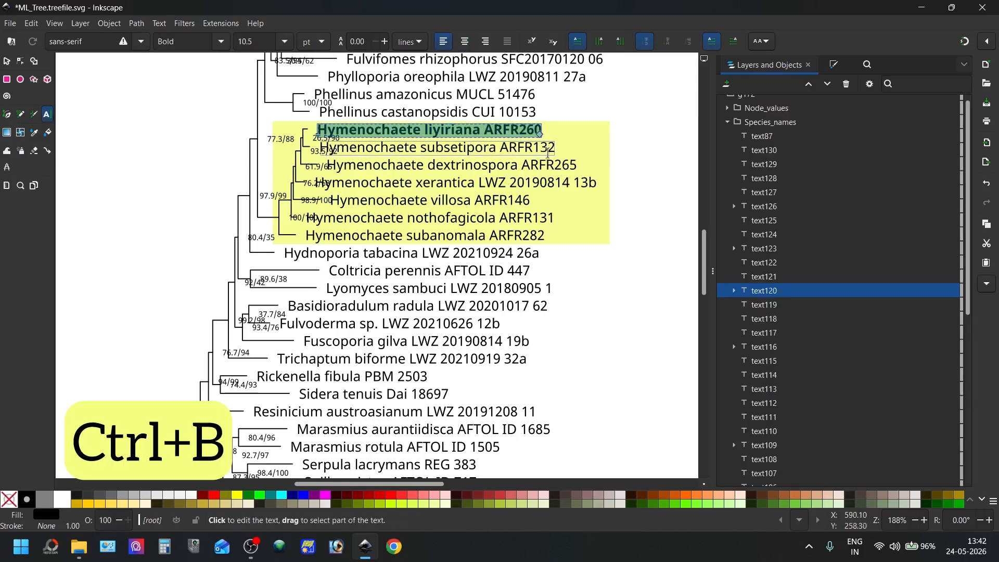
Colour the Hymenochaete liyiriana ARFR260 label red with a flat fill of hue 0, saturation 100 and lightness 52
click(834, 66)
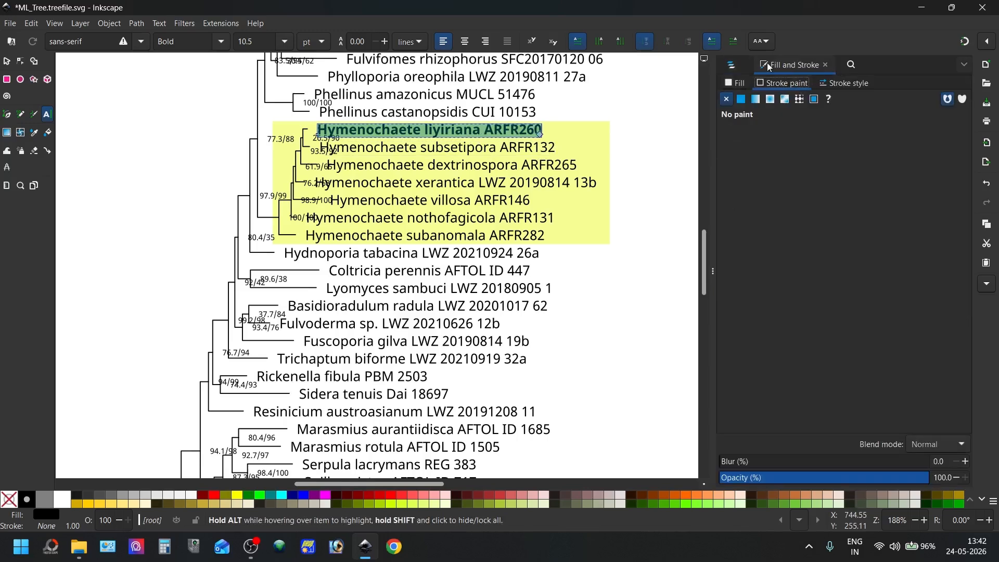
click(737, 84)
click(764, 161)
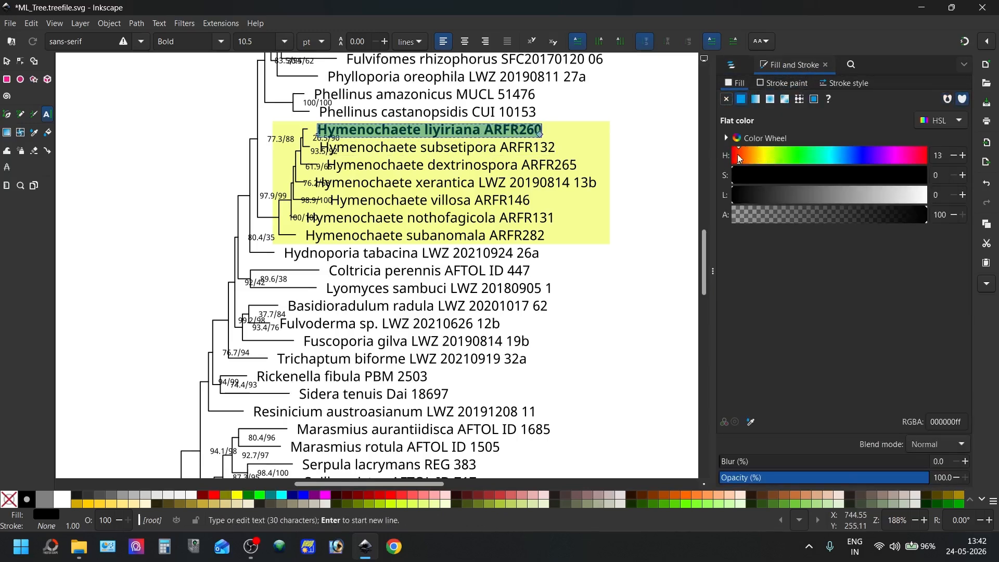
drag(756, 182, 936, 178)
drag(769, 196, 832, 193)
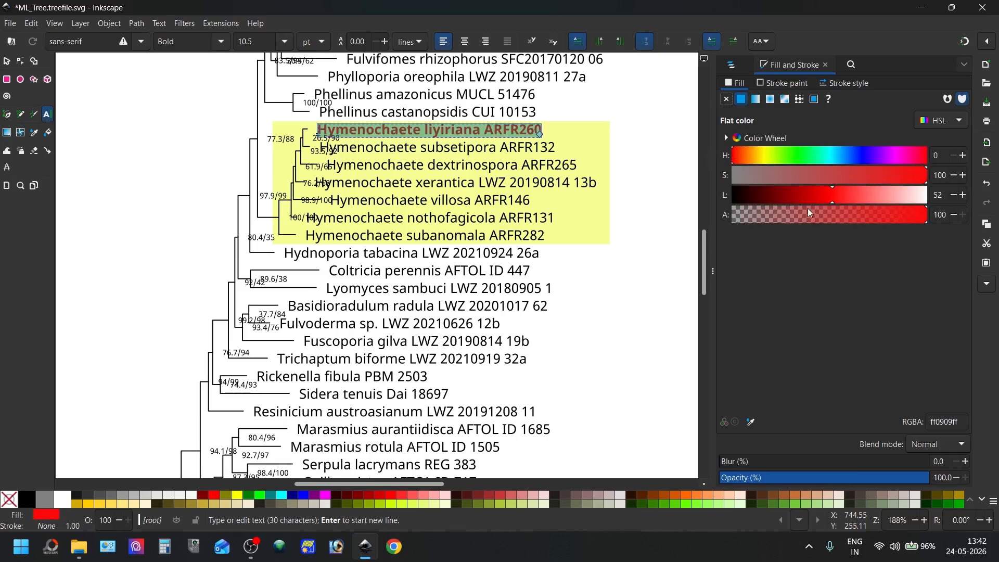
Italicize only the species name Hymenochaete liyiriana, and slightly darken the red of the whole ARFR260 label
click(433, 131)
drag(481, 131, 328, 120)
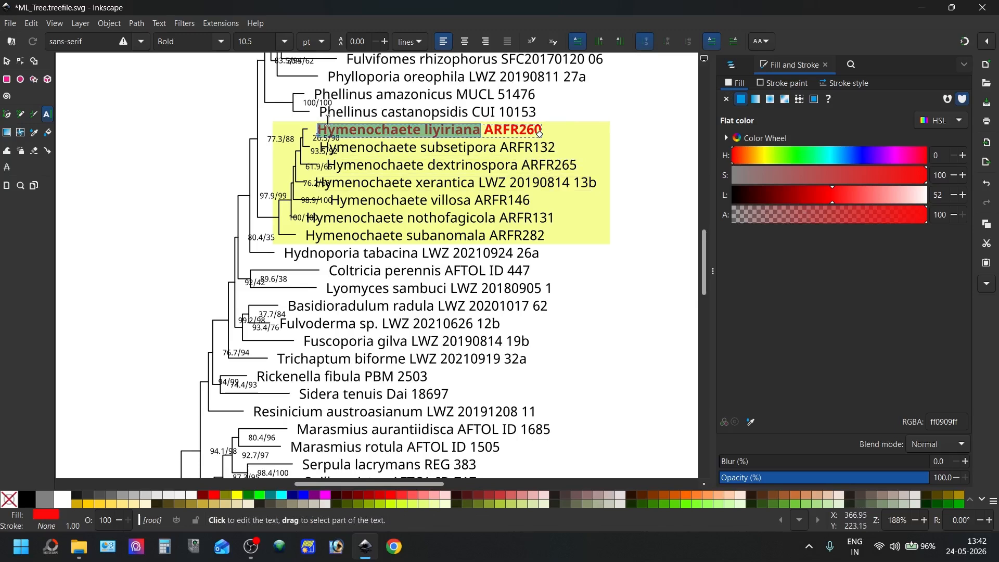
key(ctrl+i)
key(ctrl+a)
mouse_move(831, 201)
mouse_down()
mouse_move(794, 194)
mouse_move(817, 194)
mouse_up()
key(Escape)
click(5, 61)
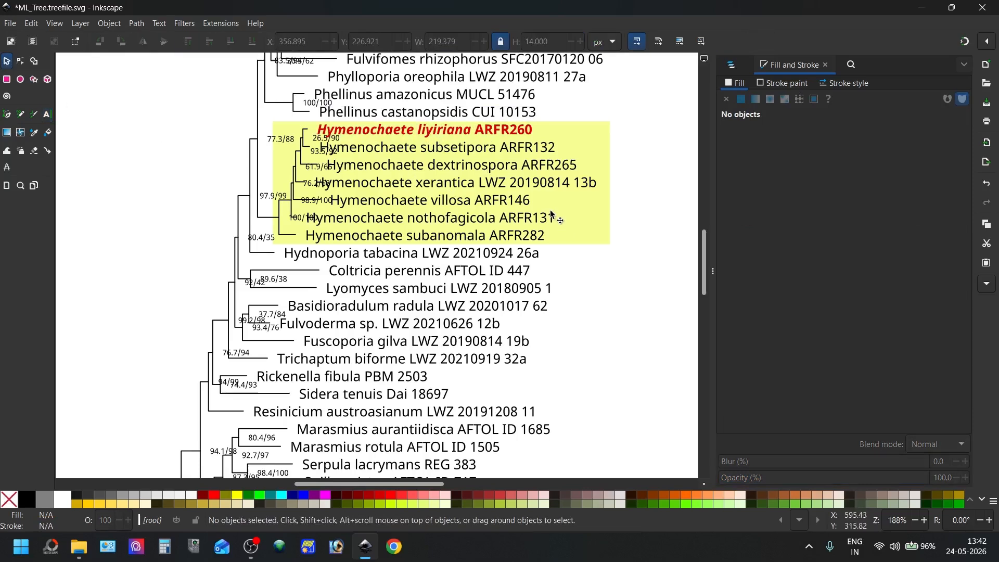
Widen the yellow rectangle behind the Hymenochaete labels to about 485 px by extending its right edge, then deselect it
scroll(547, 213, down, 2)
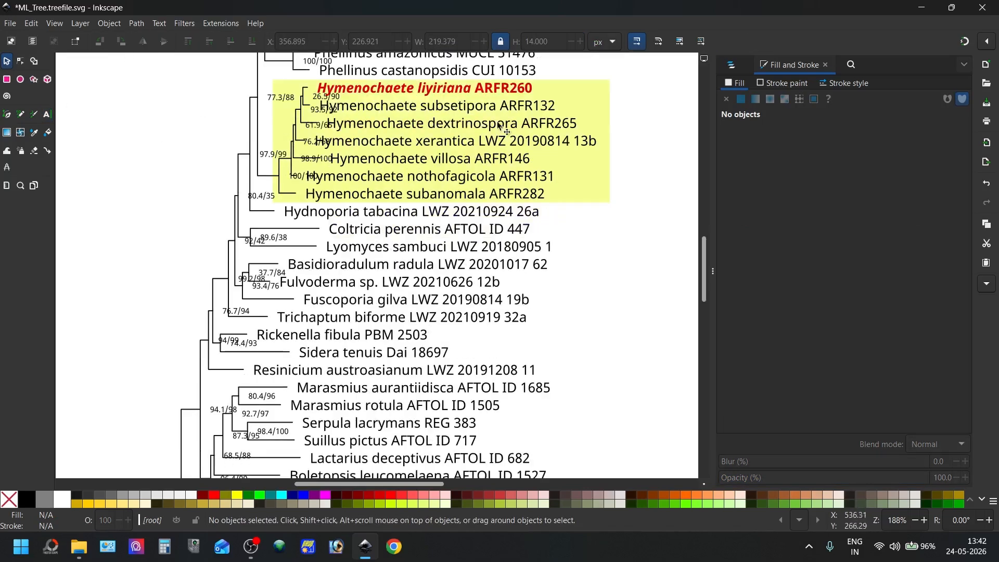
click(601, 120)
scroll(619, 185, down, 3)
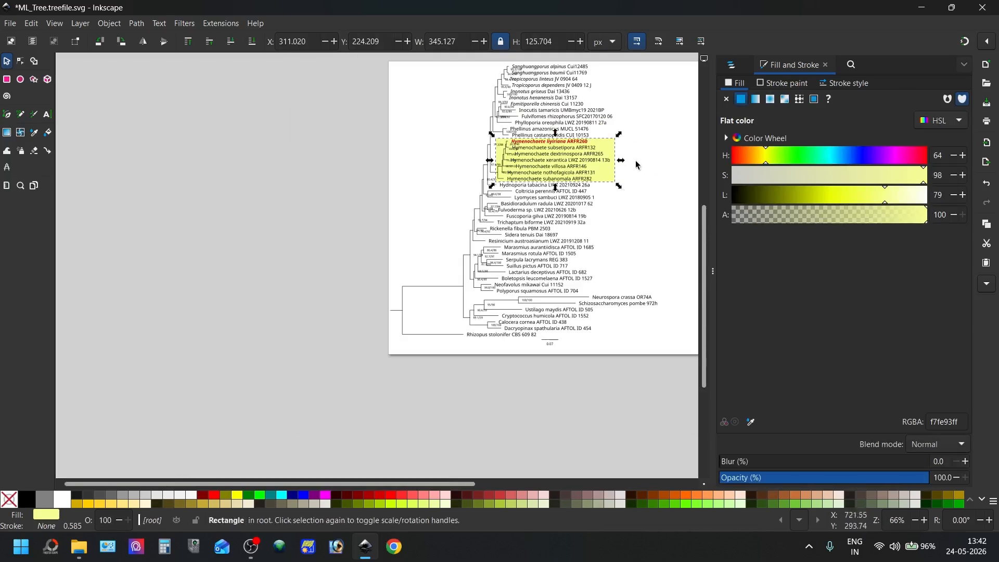
drag(622, 161, 668, 161)
scroll(650, 212, down, 2)
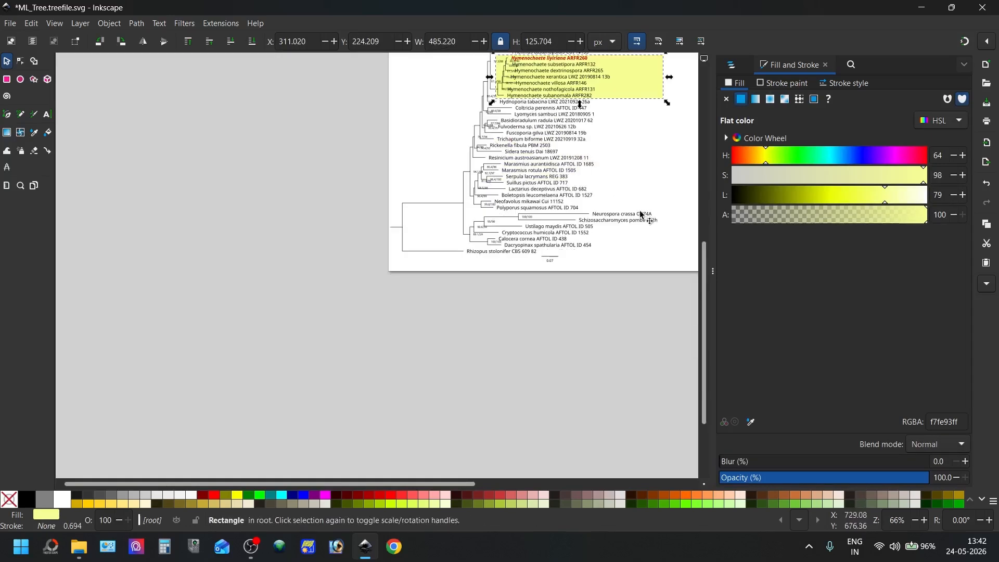
scroll(648, 213, up, 3)
click(465, 250)
drag(359, 485, 463, 485)
scroll(417, 229, up, 2)
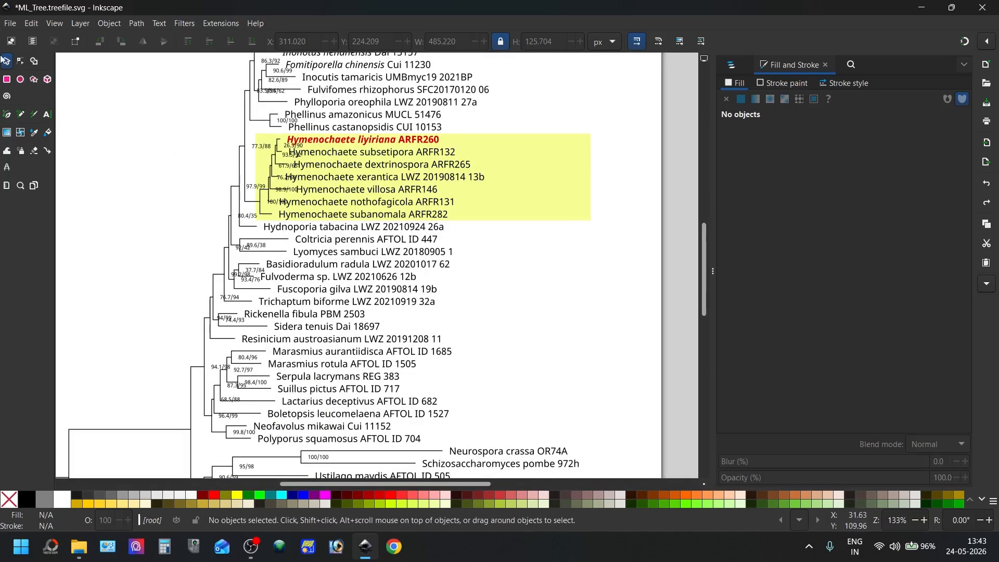
Move the 77.3/88 node value out of the yellow box's edge to the left side of its branch
click(21, 62)
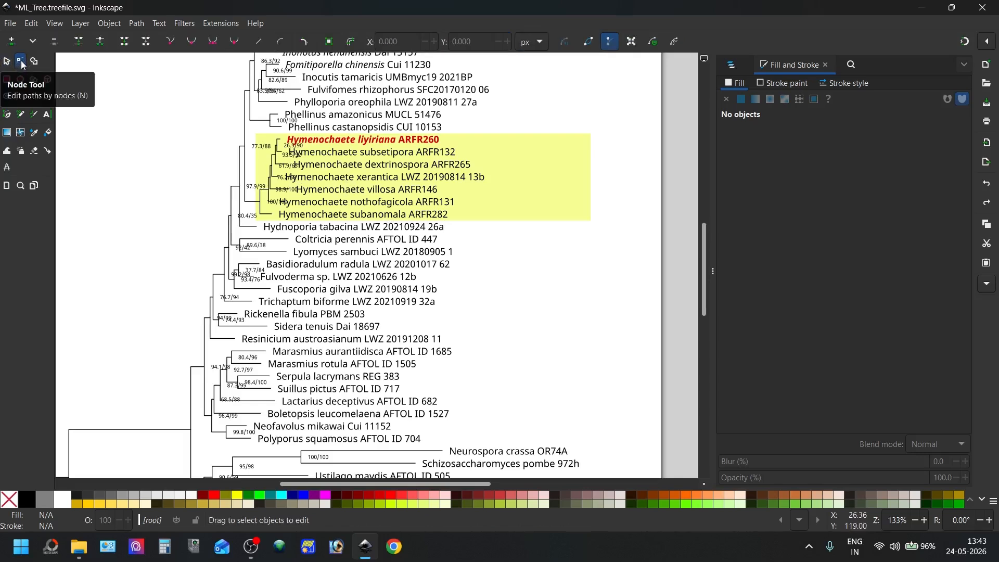
click(260, 149)
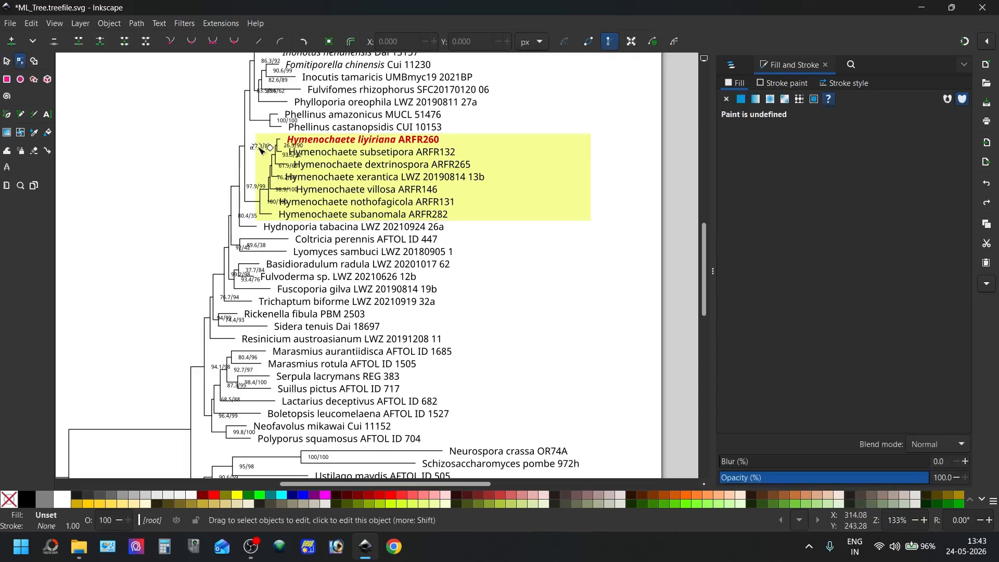
click(7, 61)
drag(257, 147, 226, 139)
Open the Node_values group inside the main group and move the 90.6/99 value to the left of its node
click(252, 187)
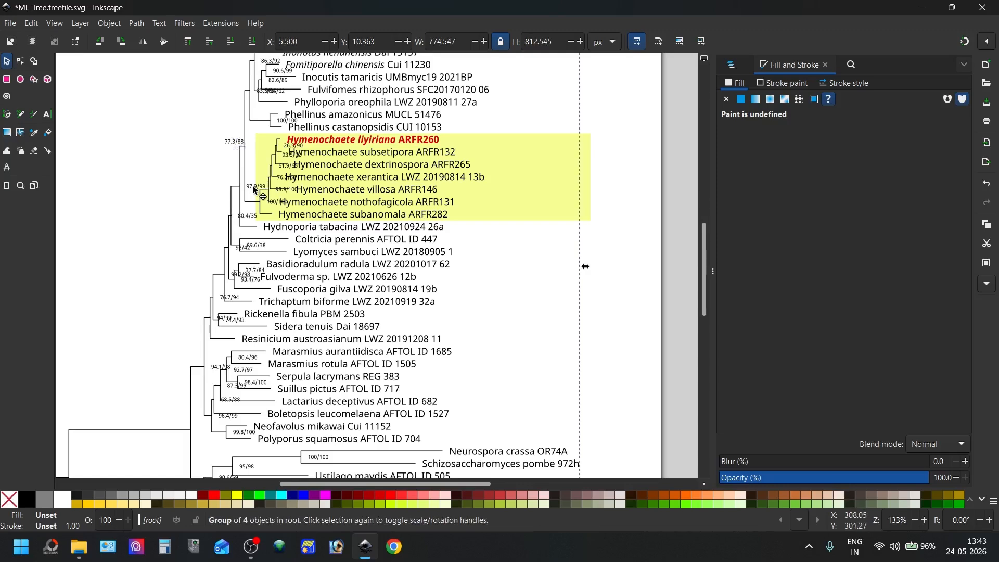
double_click(253, 187)
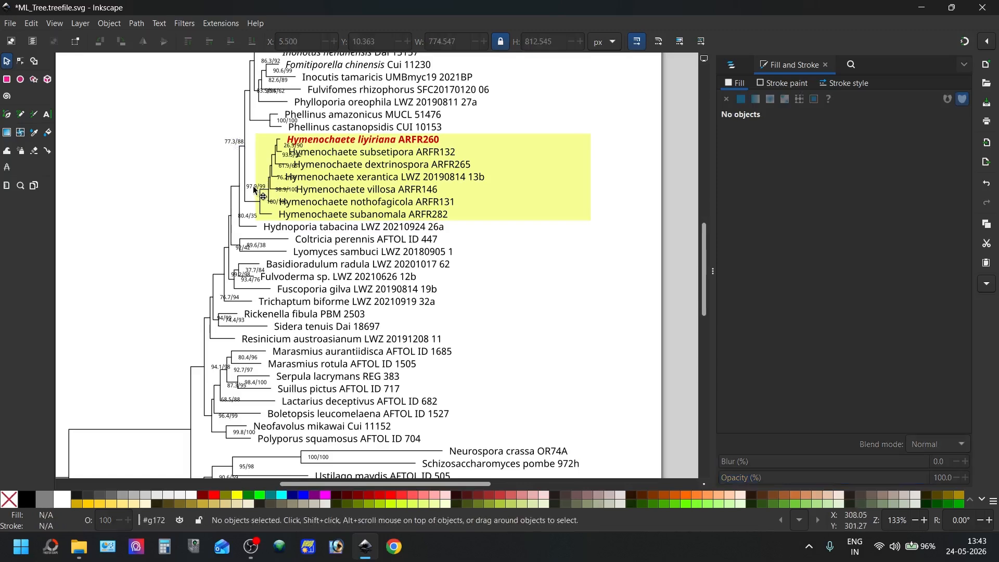
click(729, 65)
click(729, 121)
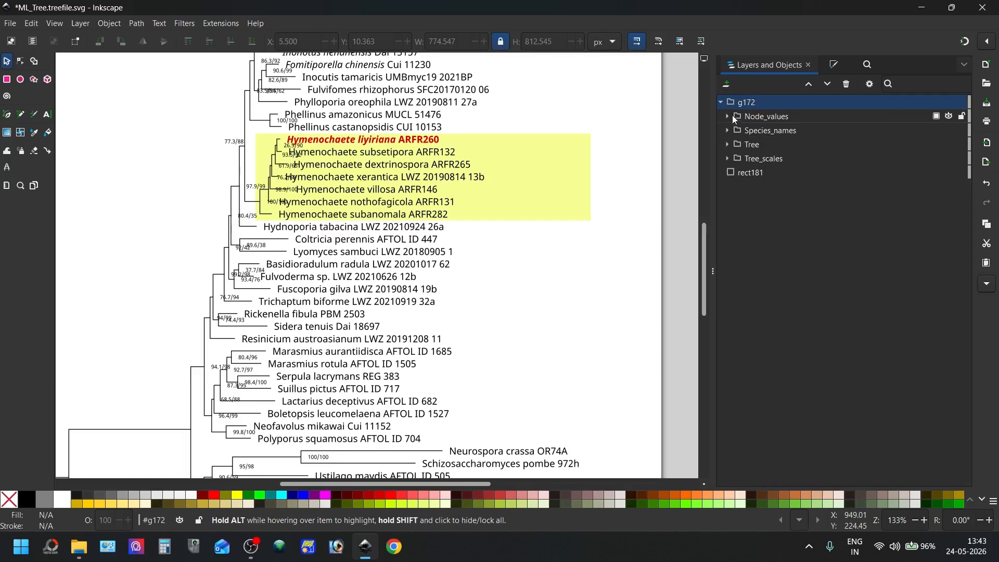
click(732, 114)
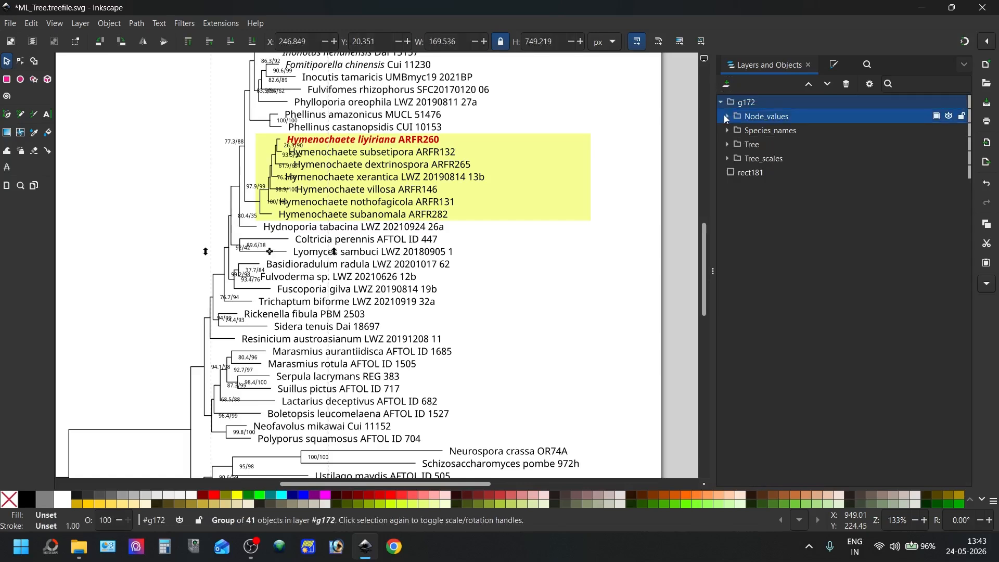
click(728, 116)
click(760, 131)
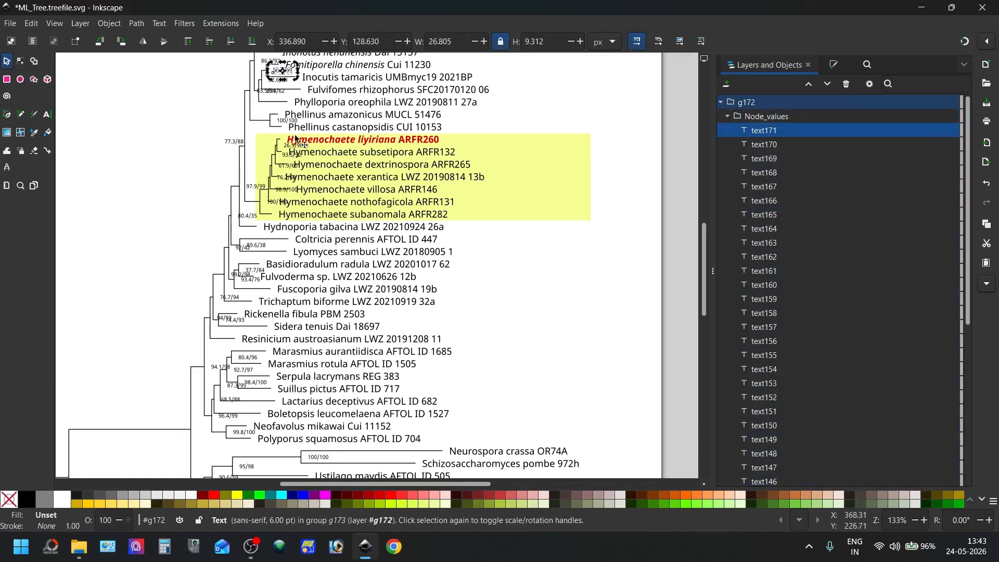
scroll(258, 200, up, 5)
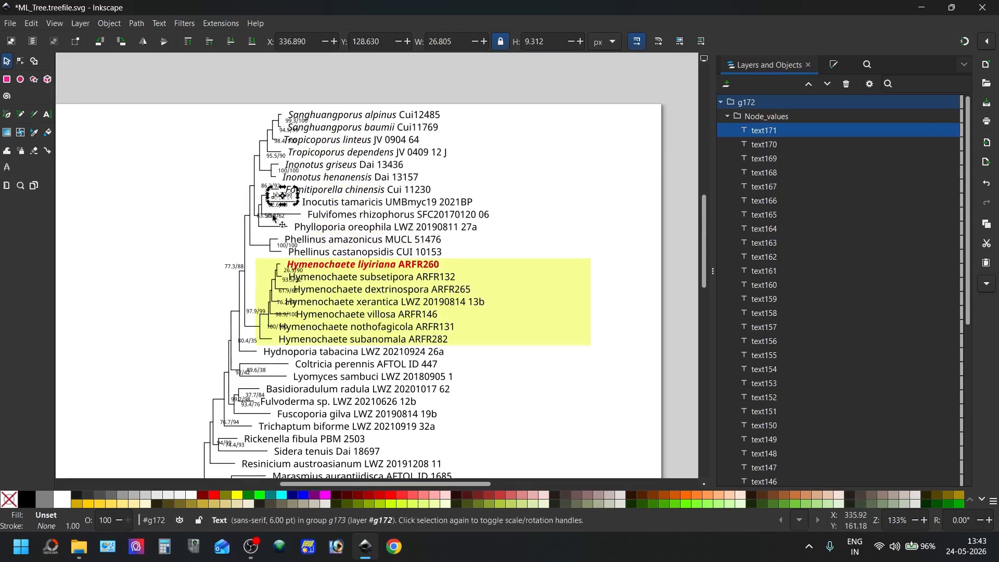
scroll(272, 214, up, 3)
drag(282, 163, 206, 158)
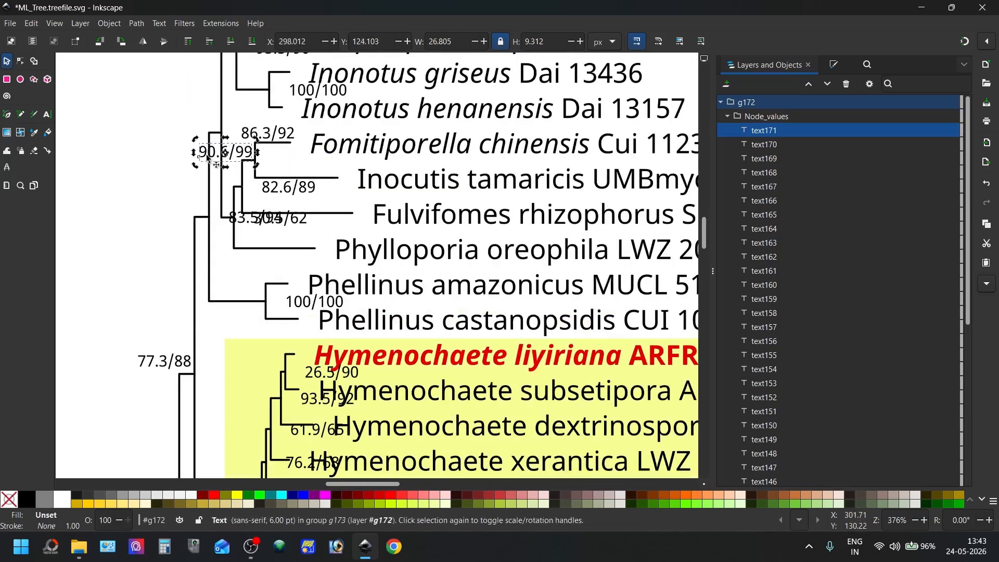
Move the node values 86.3/92, 82.6/89, 83.5/94 and 30.5/62 to the left of their respective nodes
double_click(273, 132)
click(273, 133)
drag(274, 135, 193, 122)
drag(293, 190, 216, 178)
drag(232, 220, 152, 206)
drag(269, 219, 198, 231)
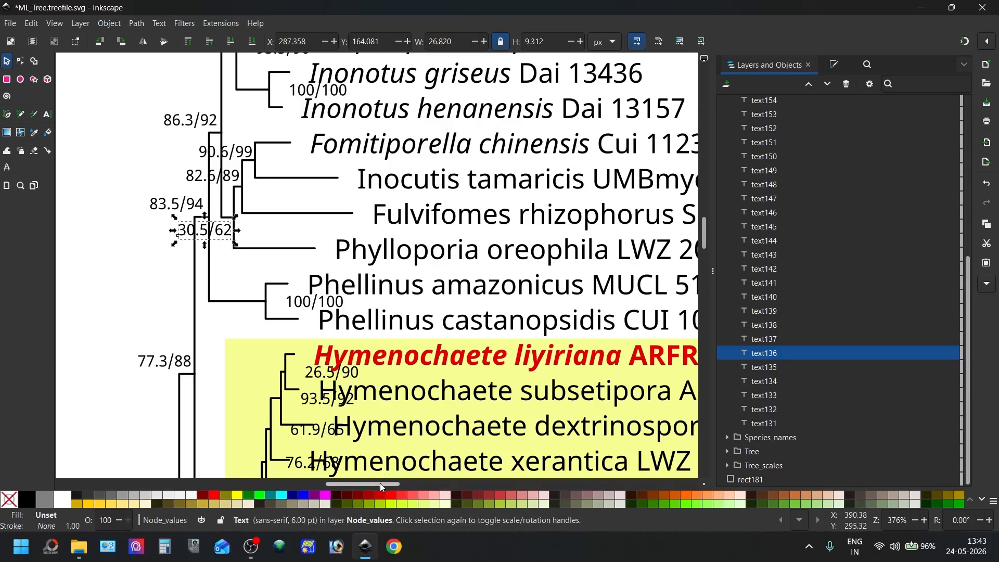
Draw a straight leader line from the node beside 30.5/62 down to the blank area left of the tree
drag(398, 484, 363, 485)
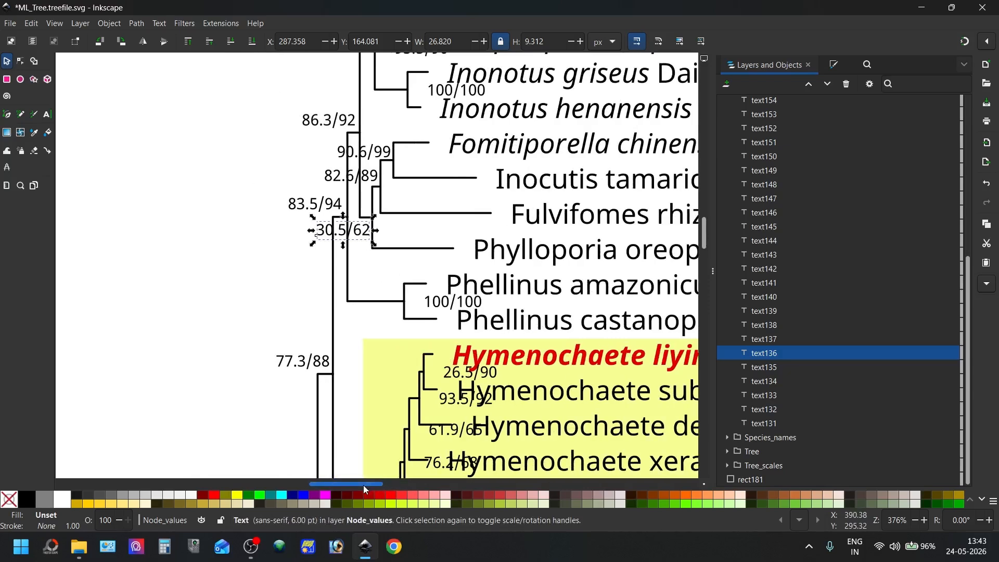
click(7, 115)
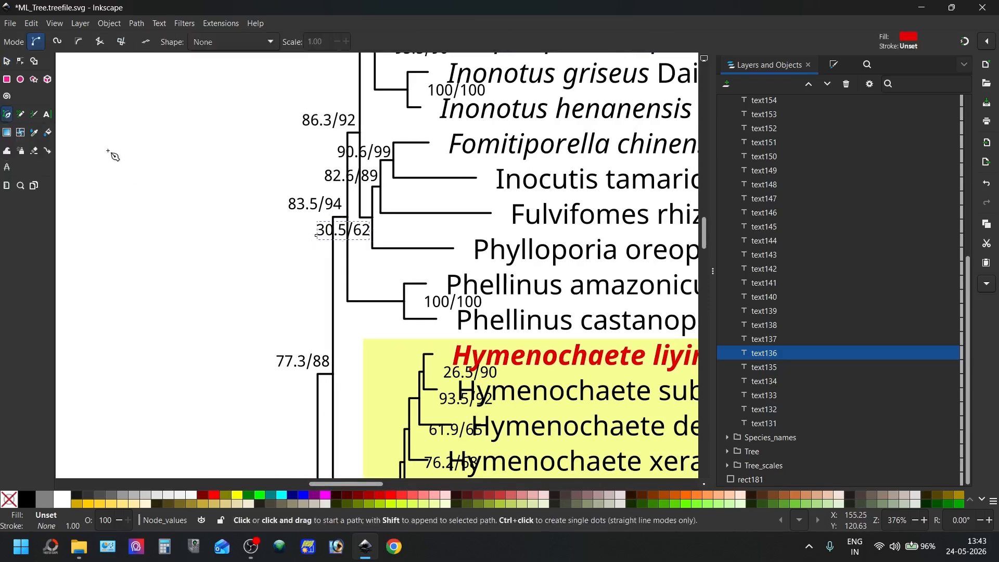
scroll(371, 228, up, 2)
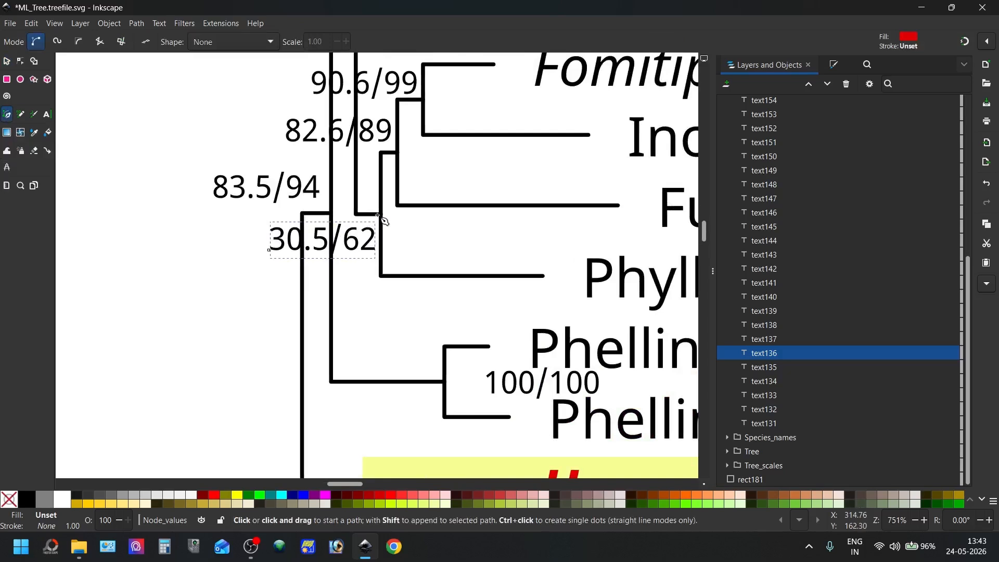
click(380, 215)
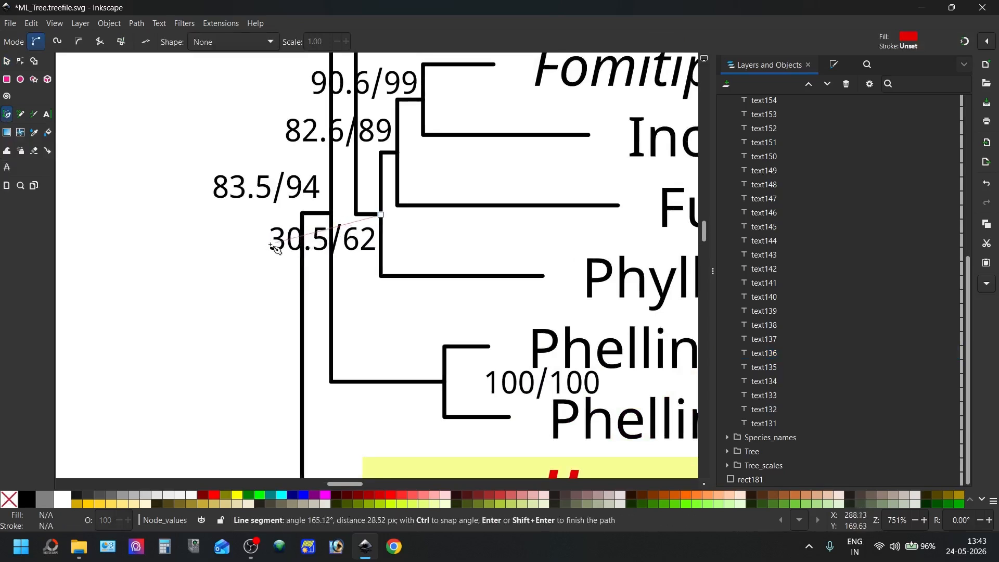
click(187, 273)
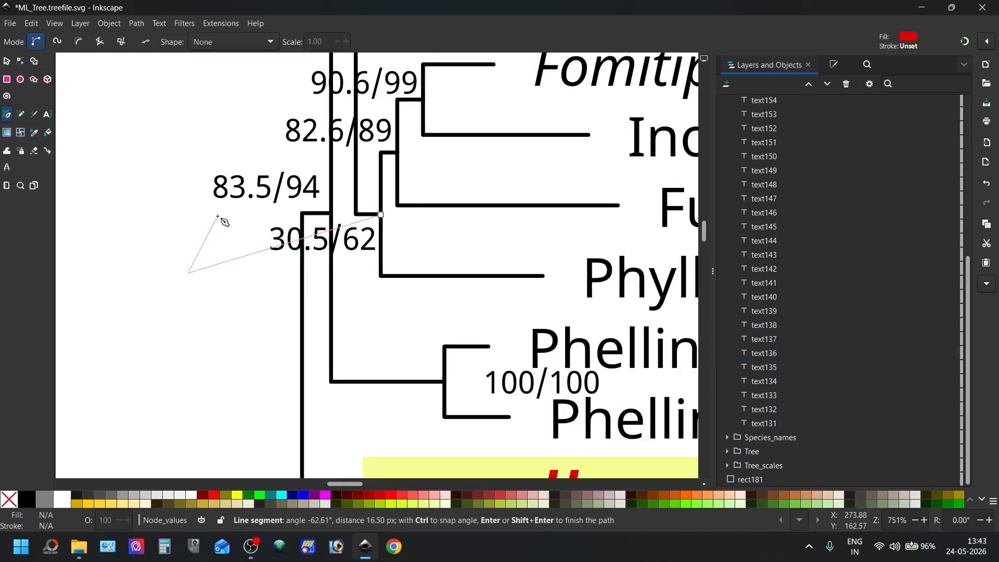
key(Return)
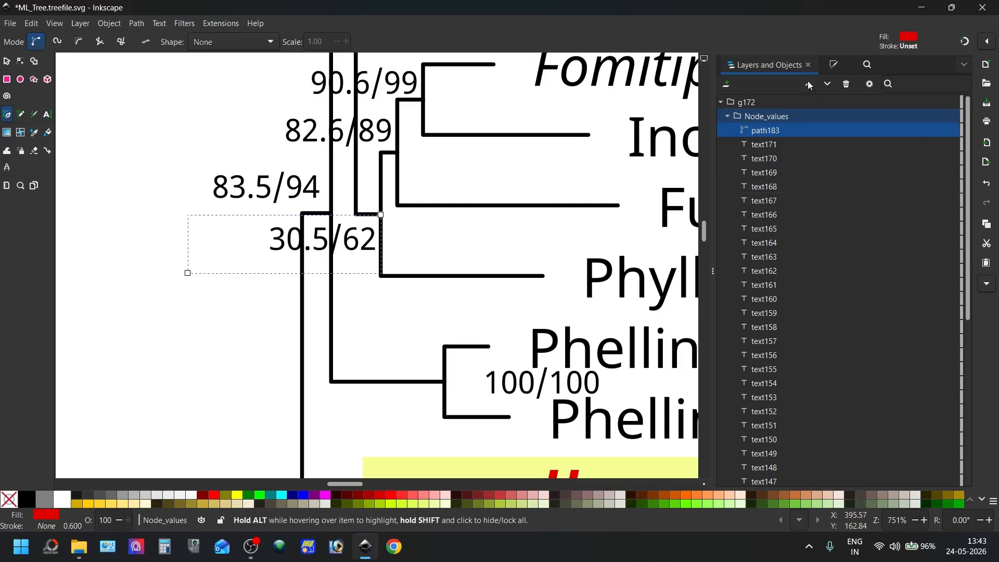
Give the new leader line a flat black stroke
click(834, 66)
click(764, 82)
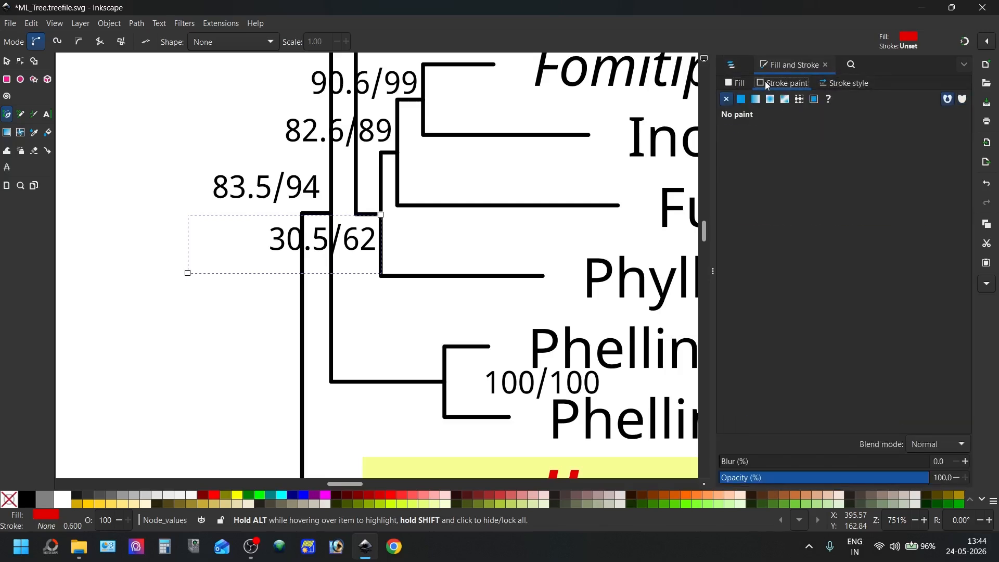
click(741, 100)
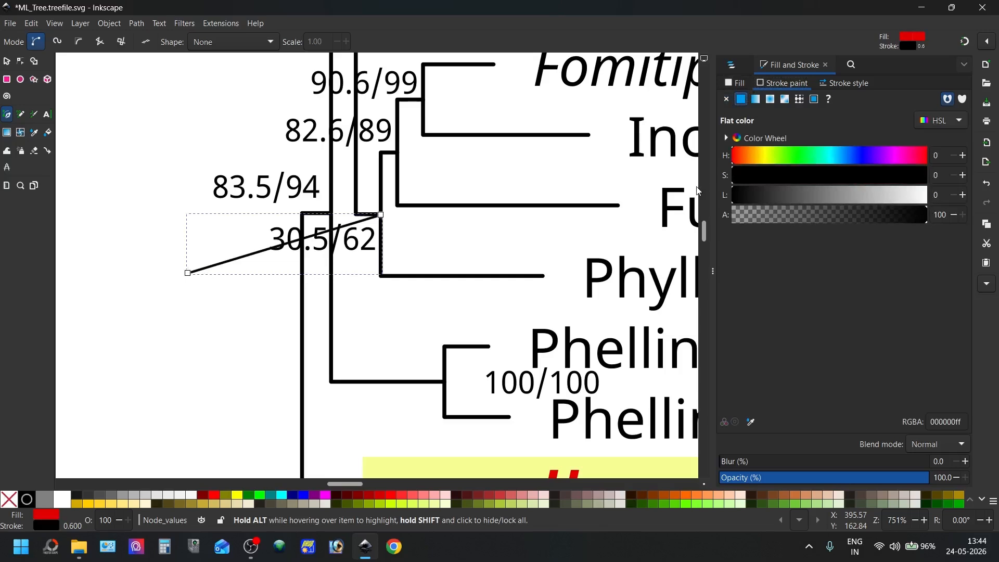
Move the 30.5/62 node value to the outer end of its leader line
click(7, 61)
triple_click(364, 249)
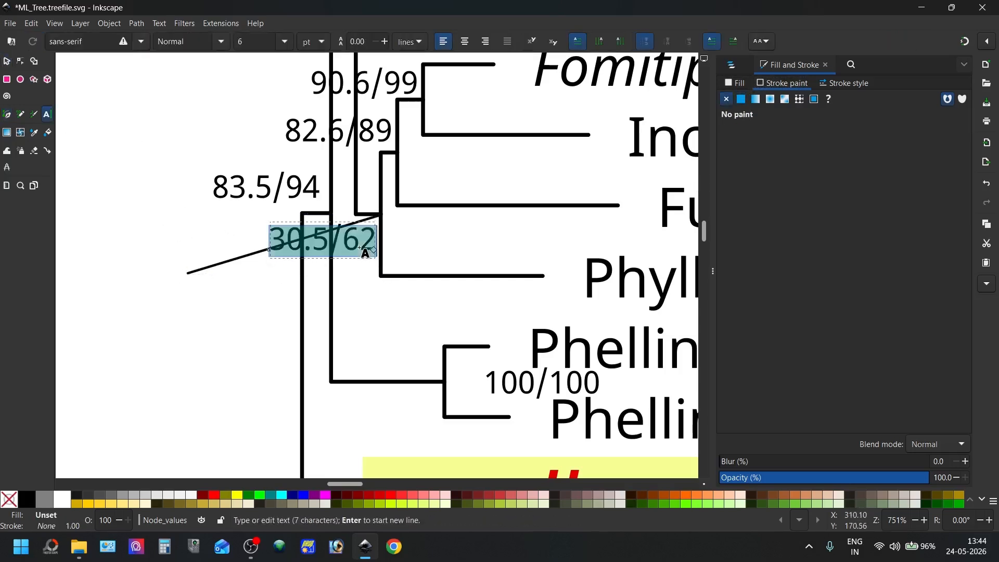
click(6, 61)
drag(363, 244, 161, 274)
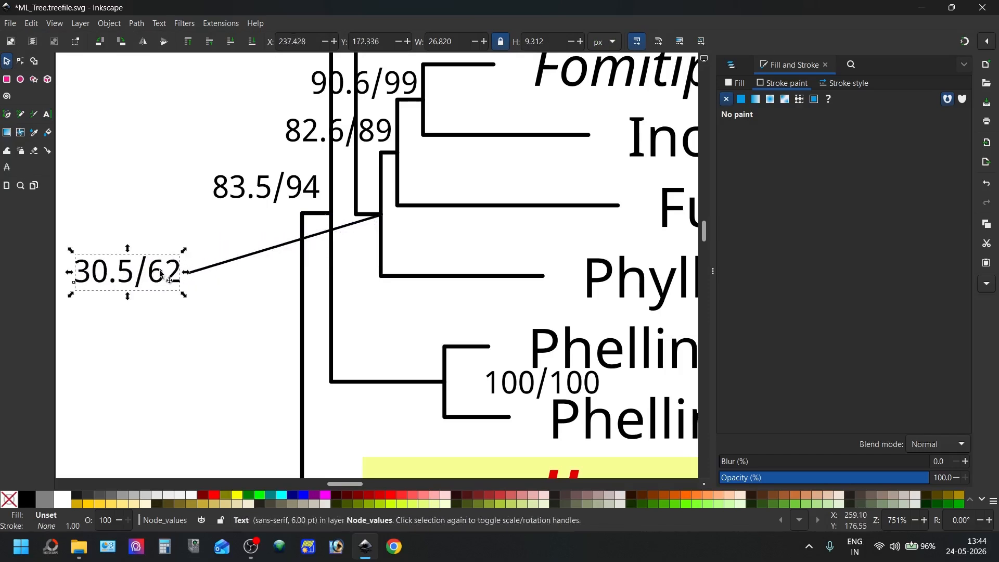
Draw a second straight leader line from the node beside 82.6/89 up to the blank area left of the tree
scroll(277, 307, down, 3)
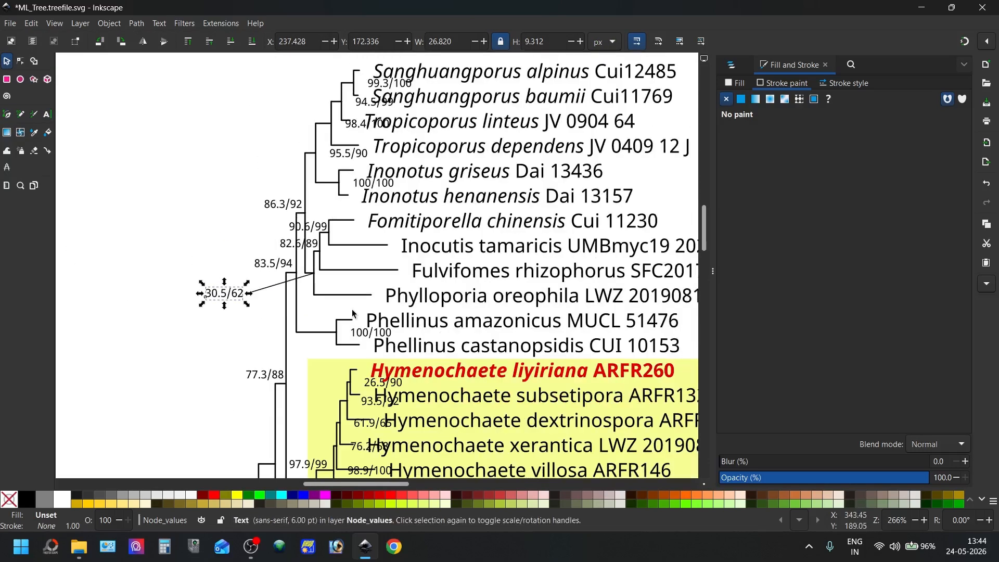
click(7, 114)
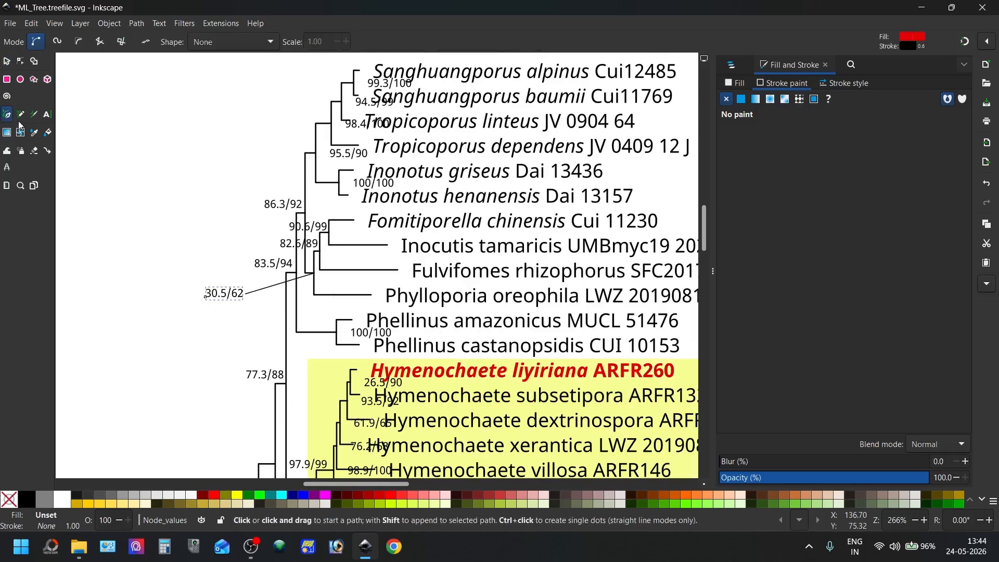
scroll(234, 255, up, 2)
scroll(424, 252, up, 3)
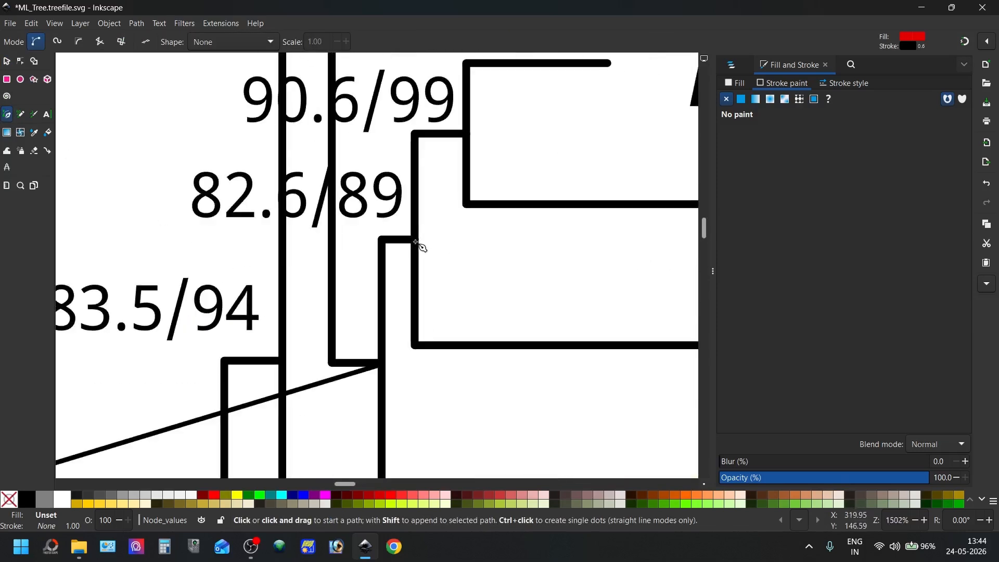
click(414, 240)
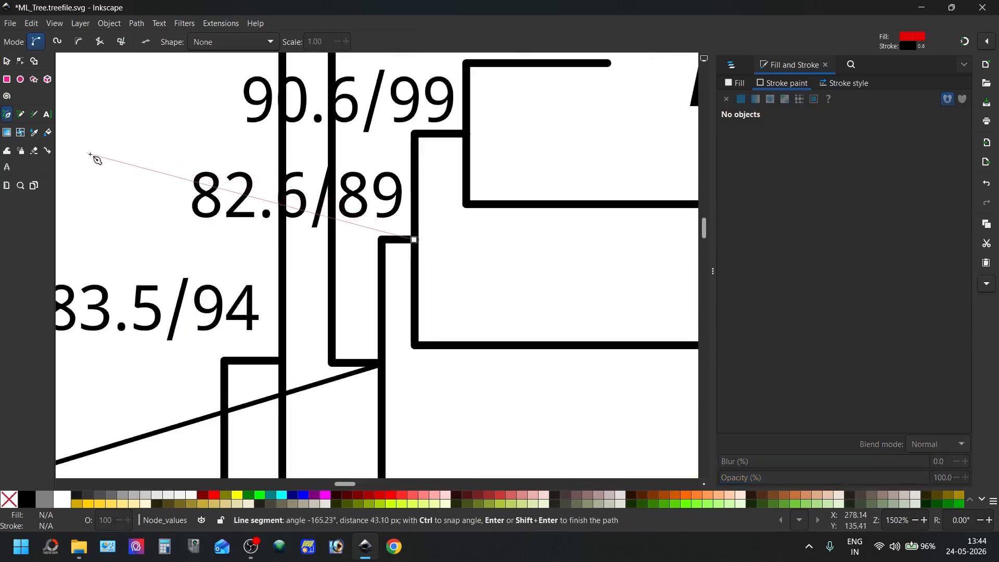
scroll(84, 159, down, 5)
double_click(73, 155)
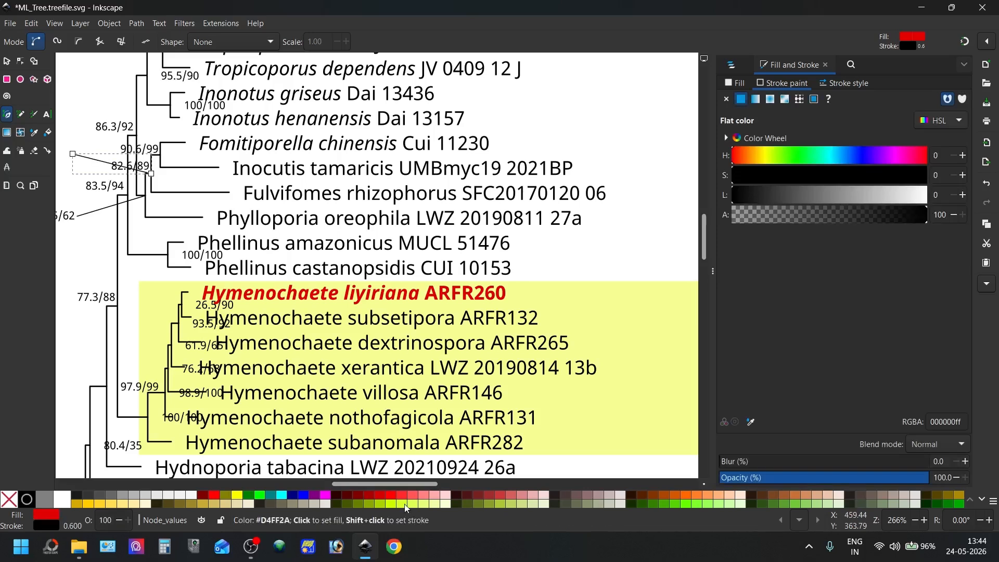
Move the 82.6/89 node value to the outer end of its leader line and the 90.6/99 value right of its node
scroll(156, 208, left, 8)
click(20, 61)
click(7, 61)
click(381, 164)
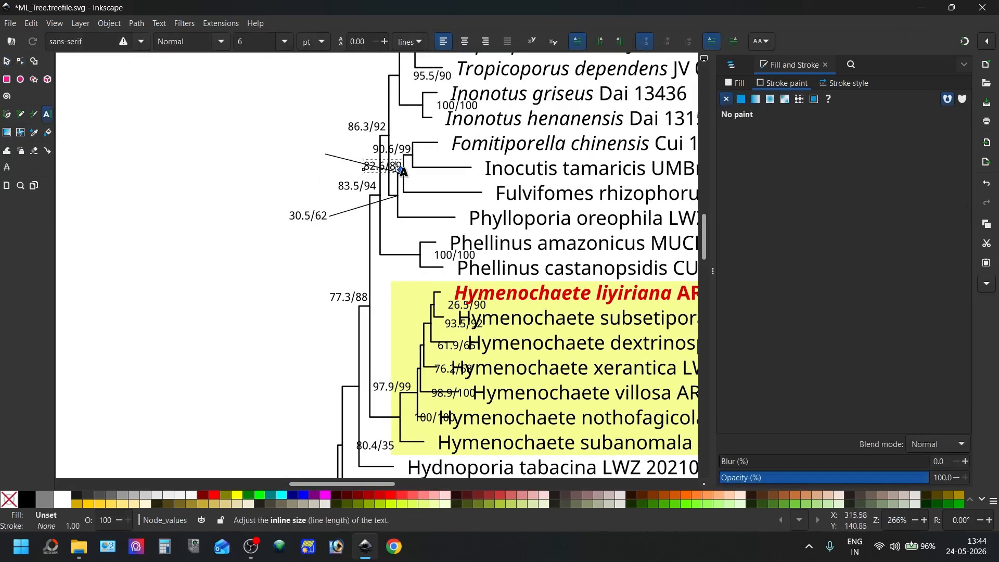
drag(381, 164, 303, 152)
drag(400, 149, 443, 157)
Move the 95.5/90, 98.4/100, 94.5/99 and 99.3/100 node values to the left of their branches at the top of the tree
scroll(443, 167, up, 4)
drag(438, 202, 385, 195)
drag(454, 172, 393, 164)
click(459, 151)
drag(460, 151, 406, 144)
click(475, 132)
drag(475, 132, 413, 125)
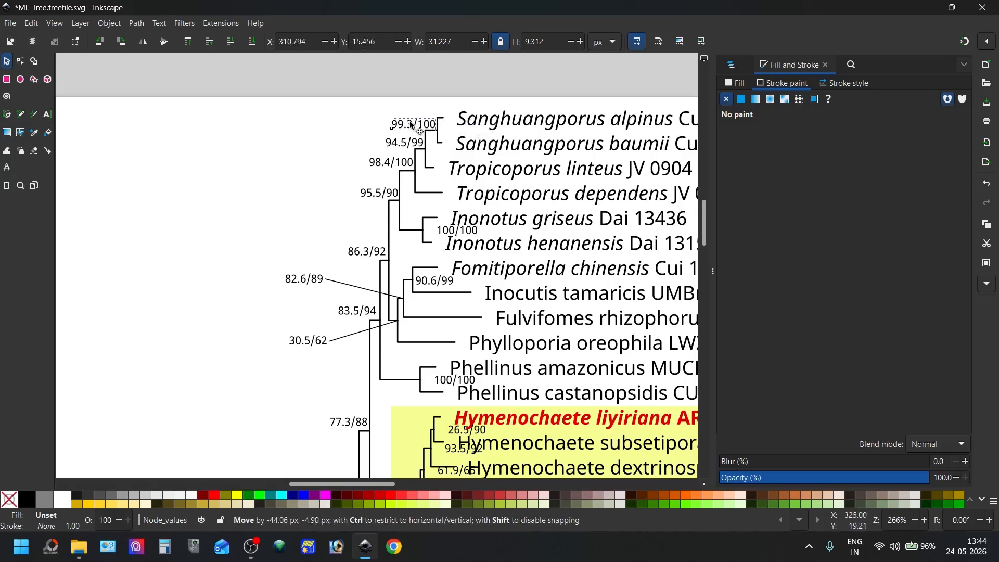
Add the text label "Hymenochaete clade" in the blank area left of the tree
ctrl+scroll(437, 104, down, 4)
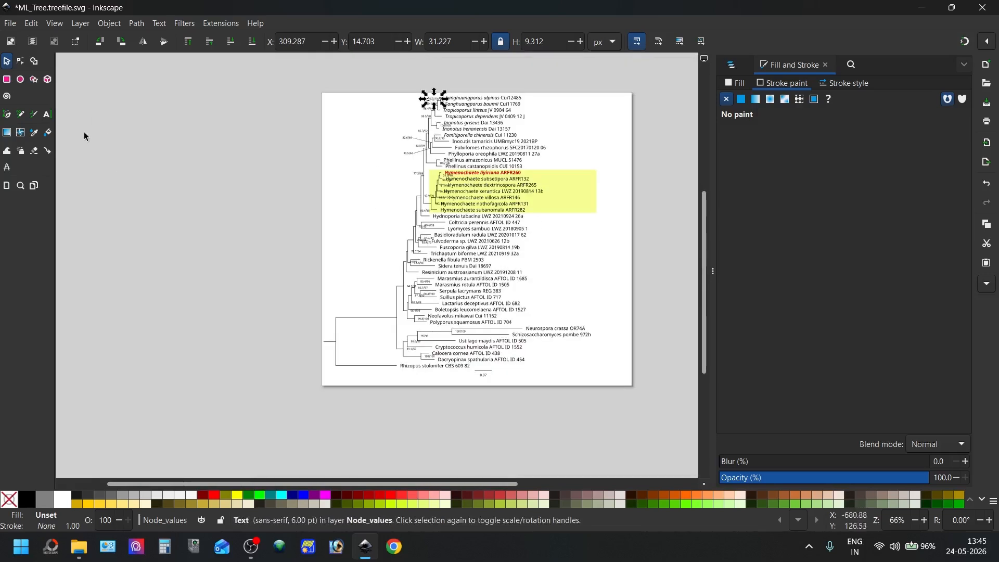
click(48, 113)
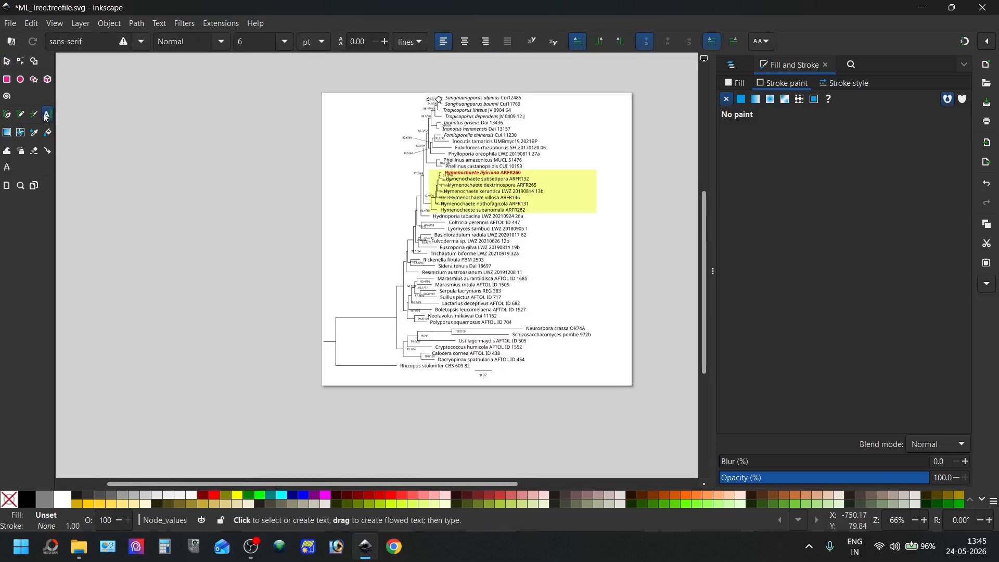
click(376, 201)
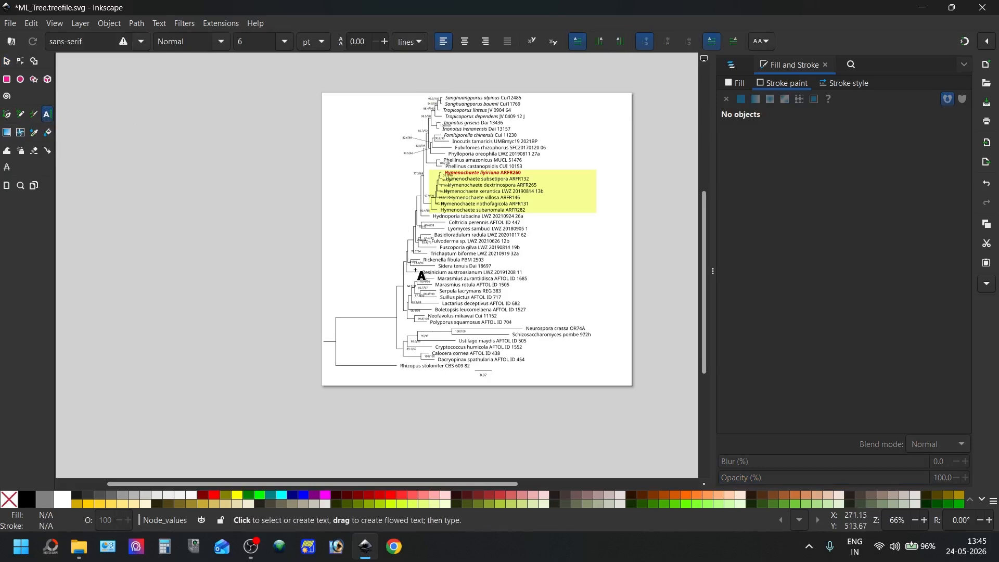
text(Hymenochaete clade)
Remove the stroke from the Hymenochaete clade label and give it a flat black fill
scroll(368, 204, up, 4)
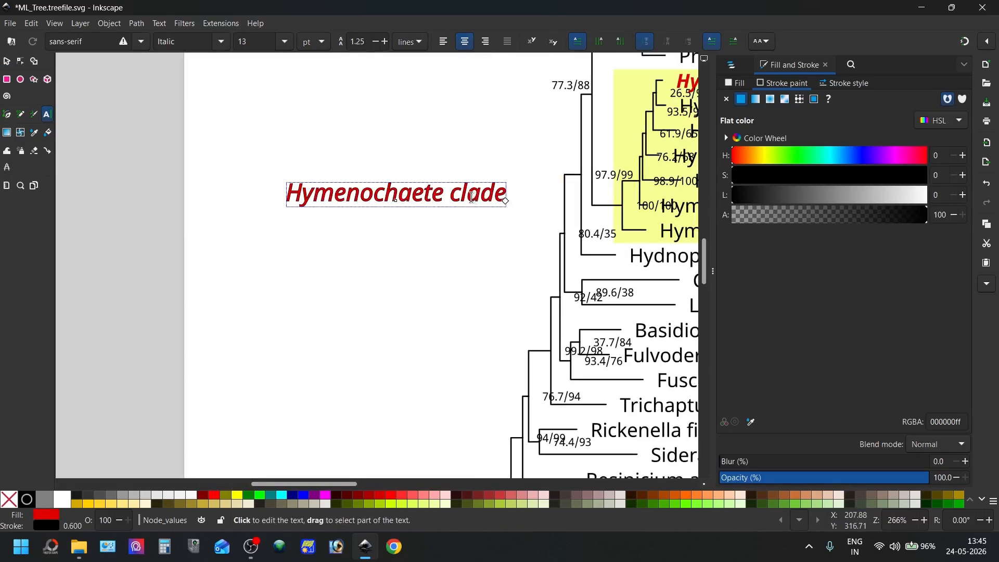
key(ctrl+a)
click(728, 99)
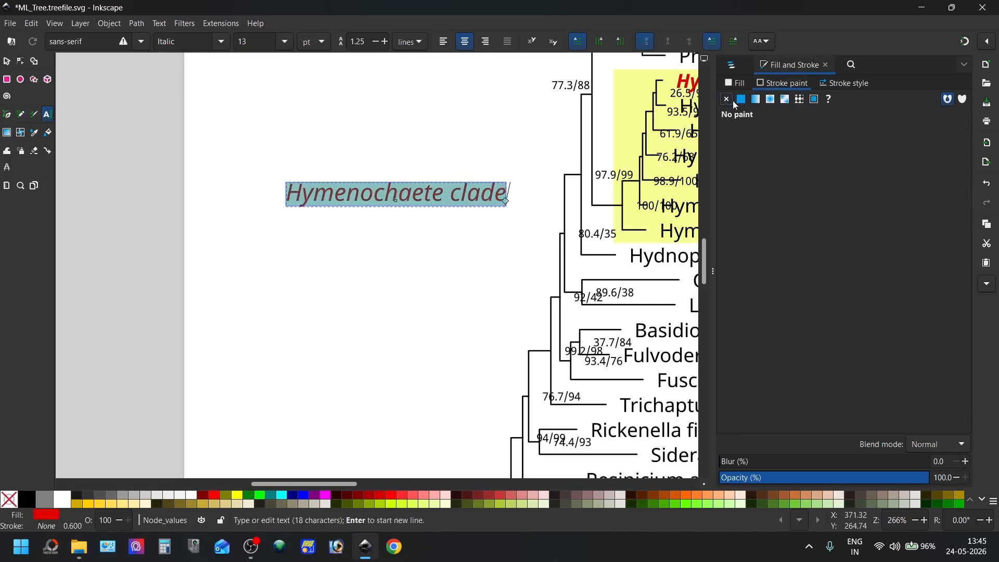
click(738, 83)
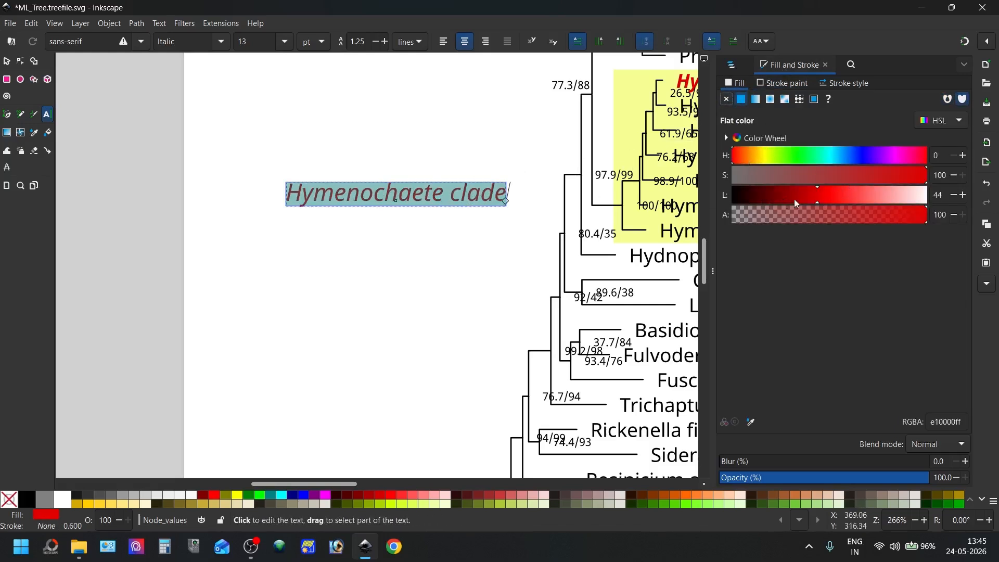
drag(814, 196, 705, 187)
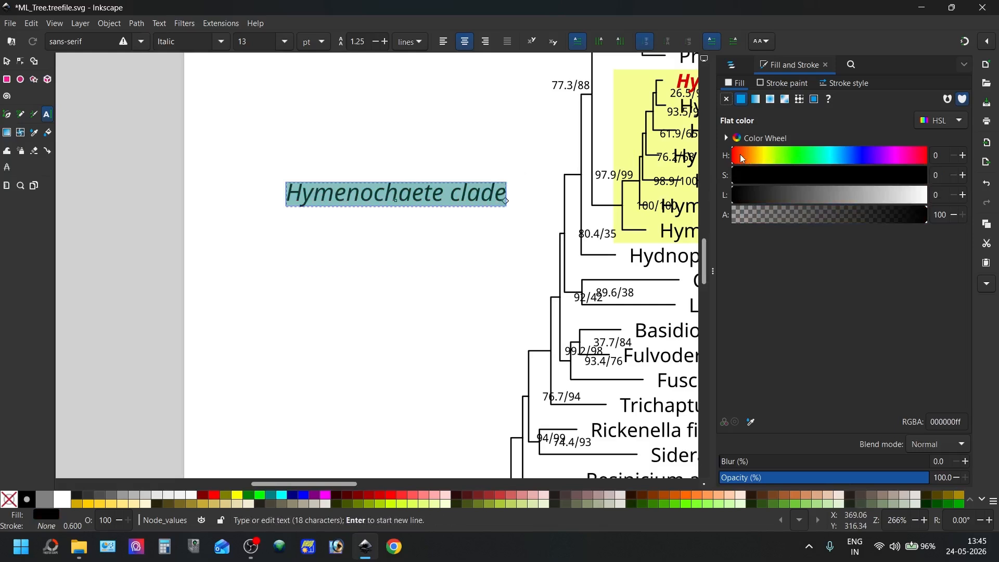
Make the whole Hymenochaete clade label bold
key(ctrl+b)
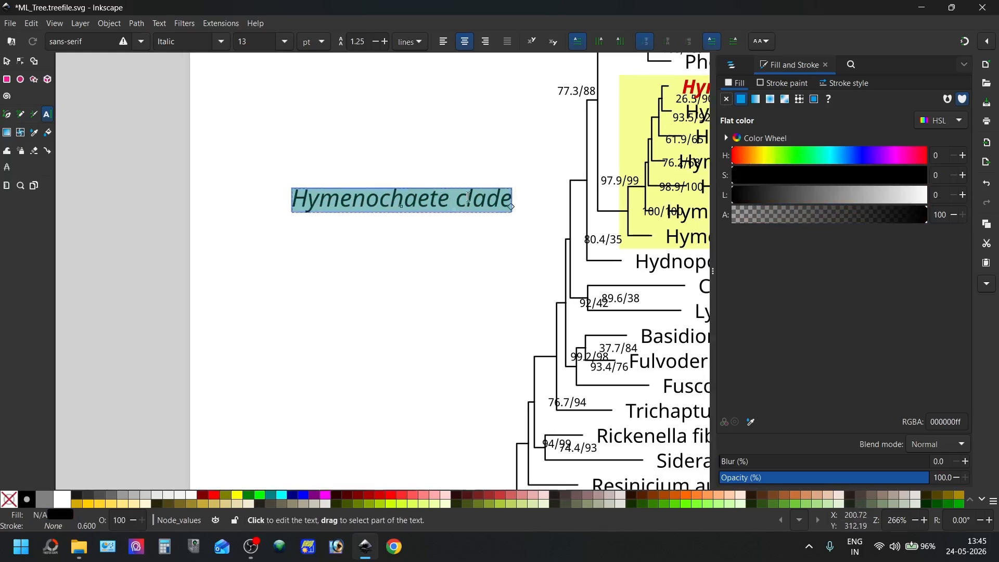
triple_click(470, 197)
key(ctrl+b)
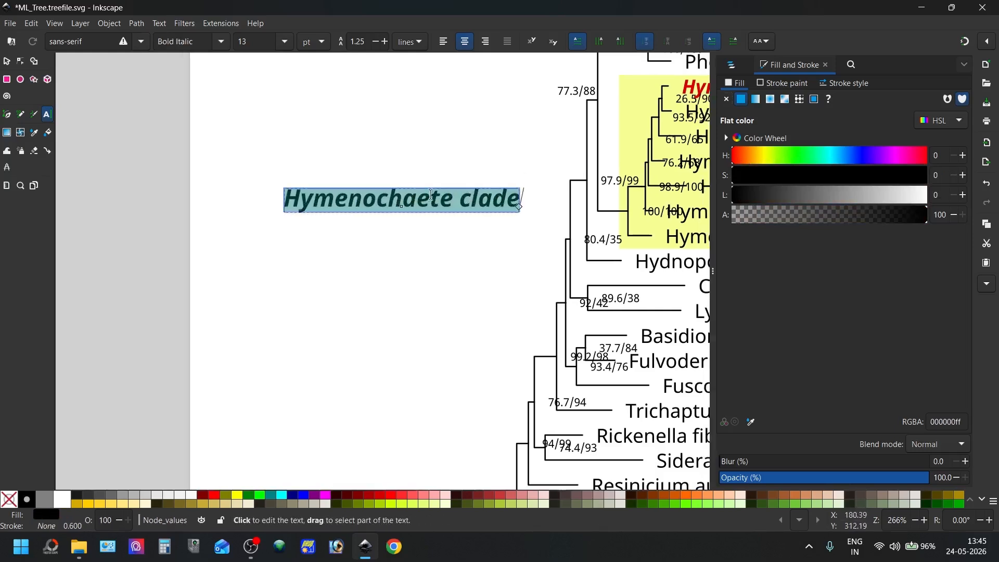
Move the Hymenochaete clade label across the tree to the right end of the yellow highlight
click(7, 61)
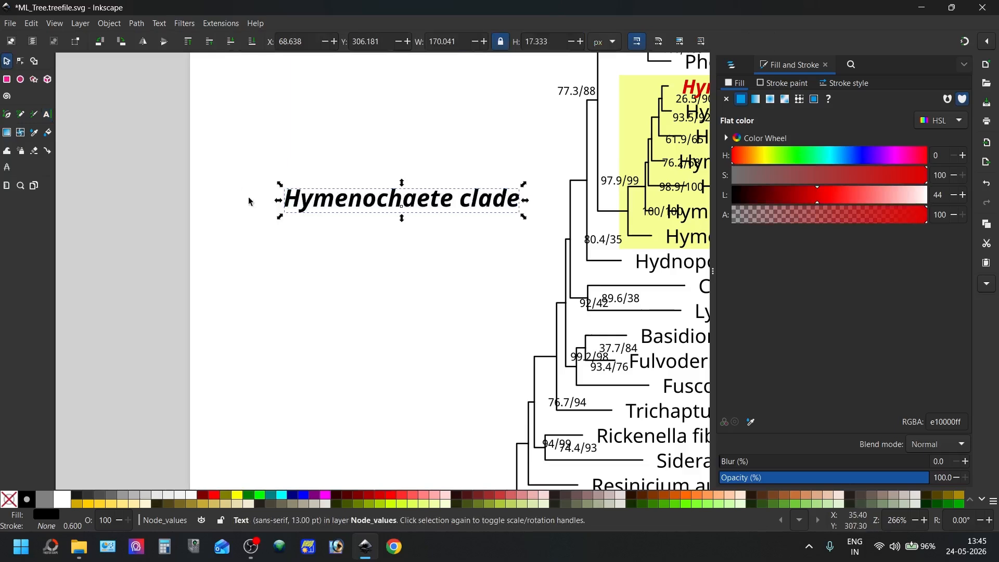
scroll(378, 223, down, 4)
drag(378, 218, 590, 208)
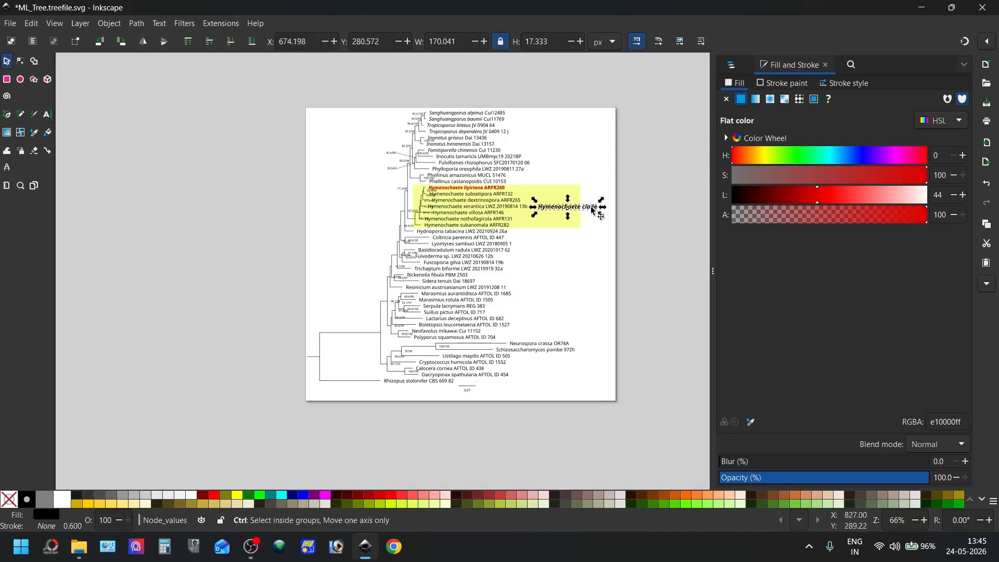
Keep only "Hymenochaete" italic in the clade label and put the upright word "clade" on a second line
scroll(590, 208, up, 4)
double_click(525, 214)
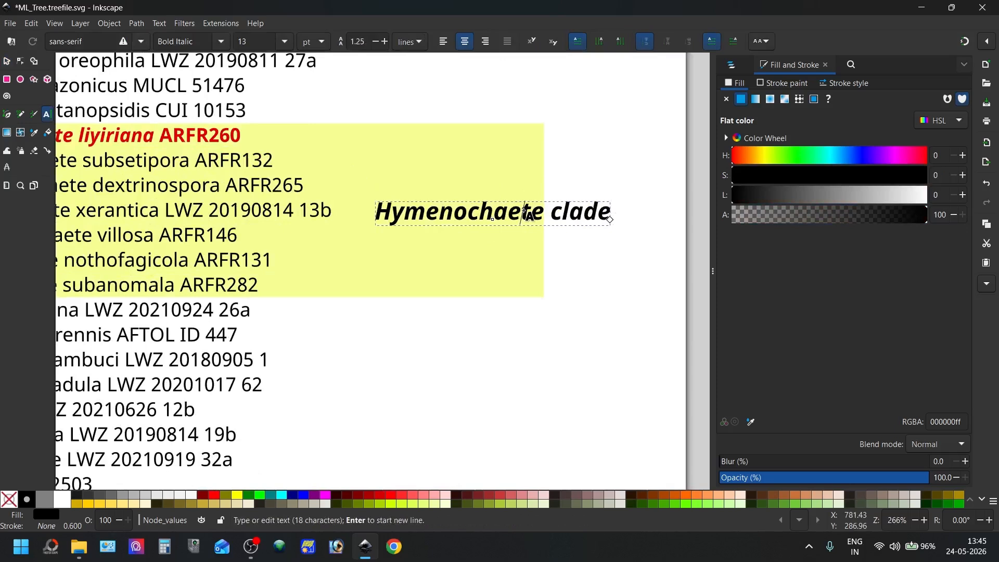
key(ctrl+a)
key(ctrl+i)
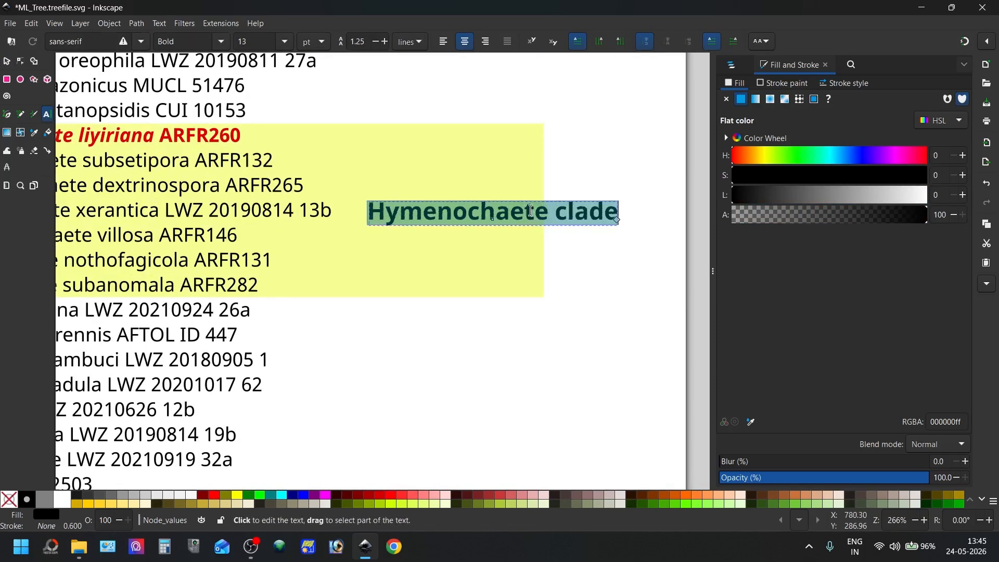
double_click(586, 214)
double_click(525, 213)
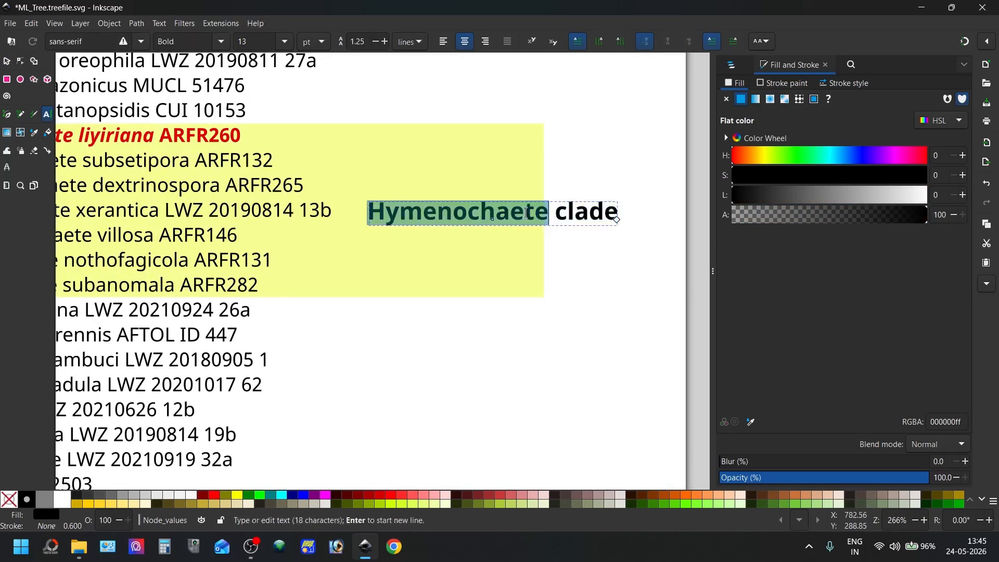
key(ctrl+i)
click(565, 218)
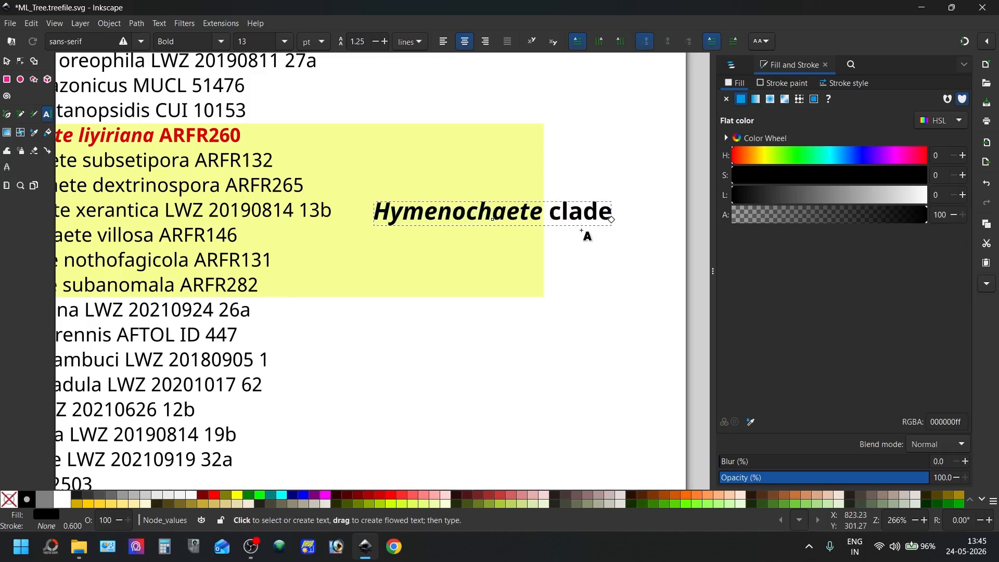
key(Return)
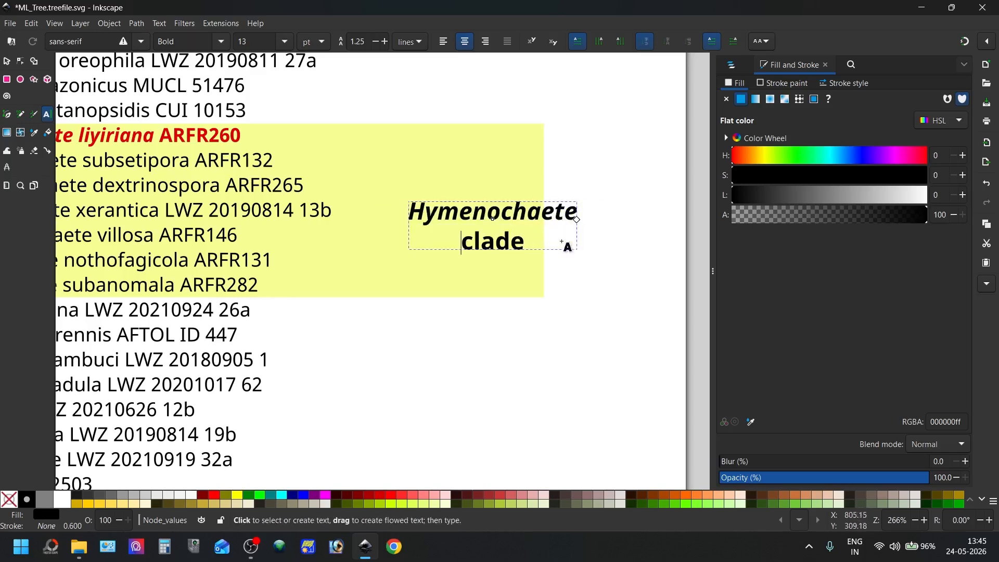
Widen the yellow highlight rectangle to the right edge of the page
click(10, 65)
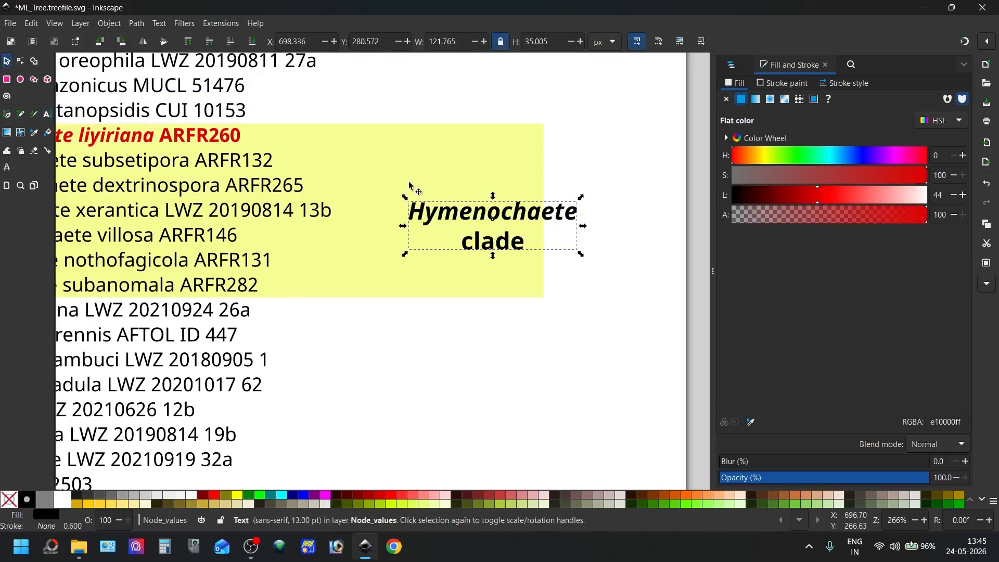
click(458, 191)
drag(548, 211, 690, 215)
Shift the two-line Hymenochaete clade label slightly up and right within the yellow highlight
click(544, 215)
double_click(514, 216)
click(514, 216)
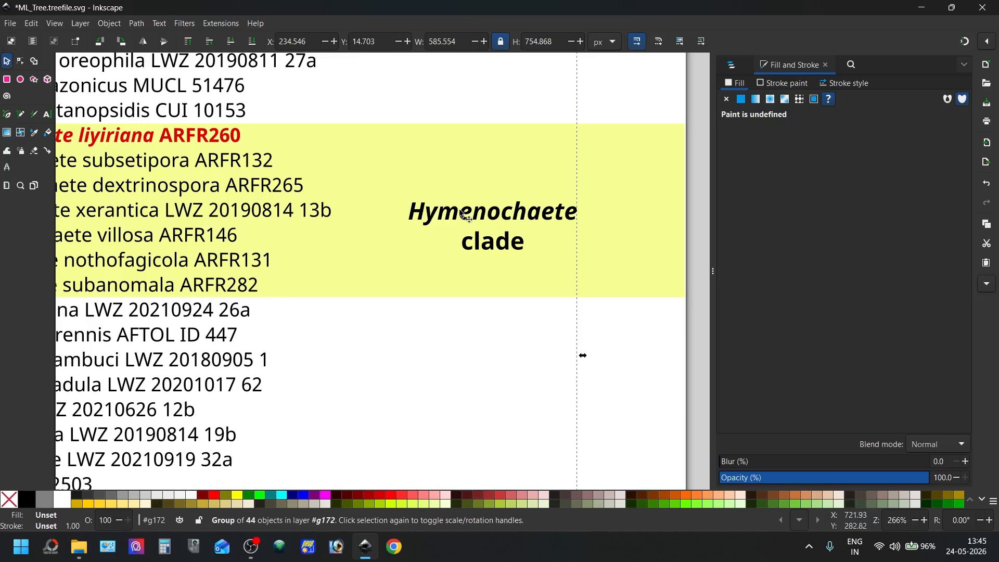
double_click(529, 214)
click(529, 214)
drag(512, 211, 533, 201)
ctrl+scroll(287, 177, down, 4)
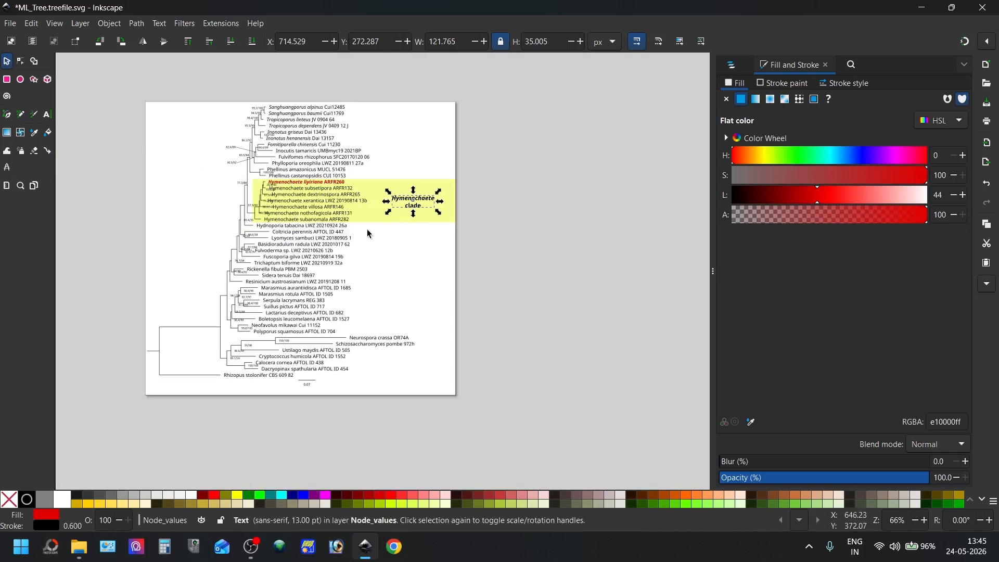
click(413, 245)
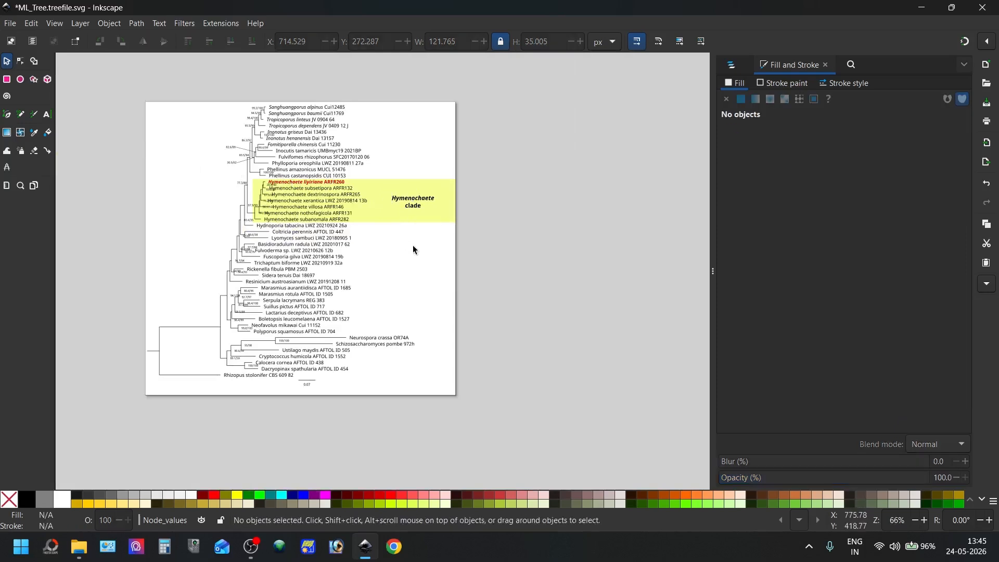
Select the yellow highlight rectangle behind the Hymenochaete clade
click(7, 80)
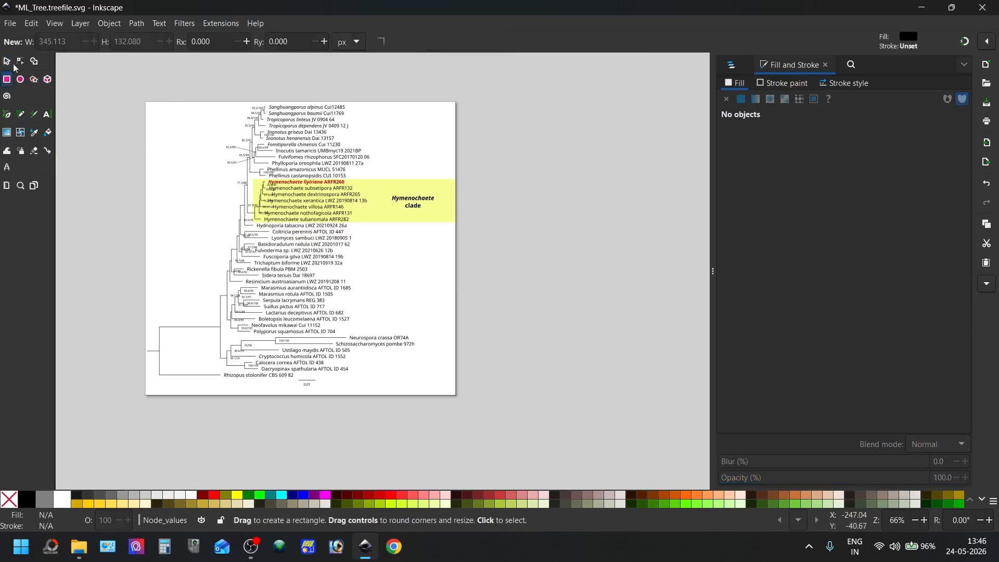
click(7, 61)
click(404, 218)
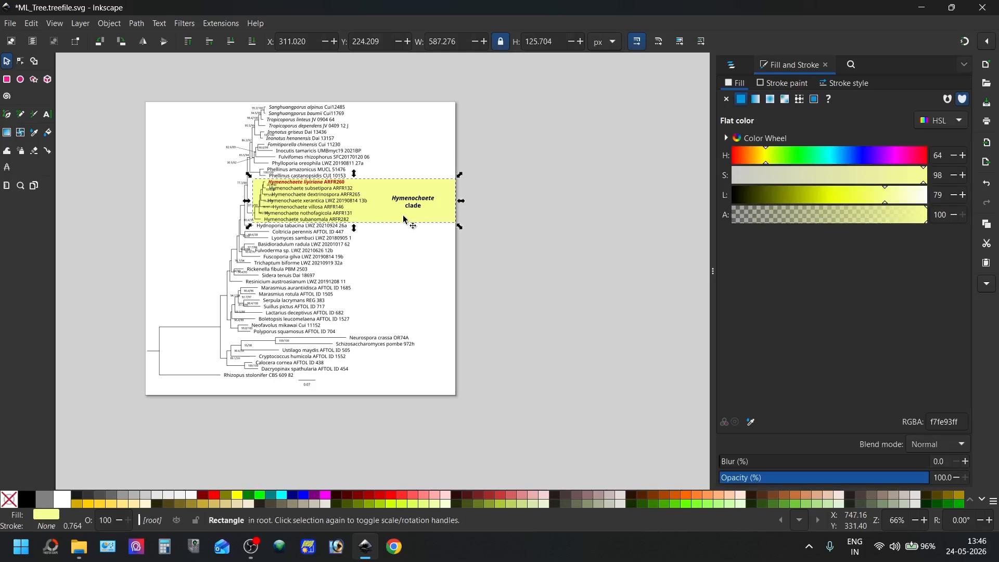
click(404, 217)
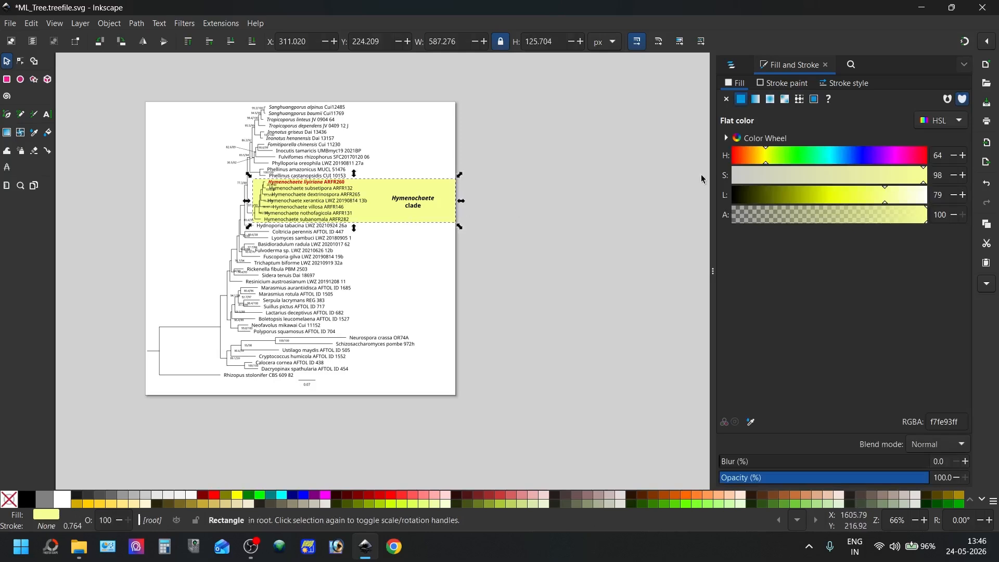
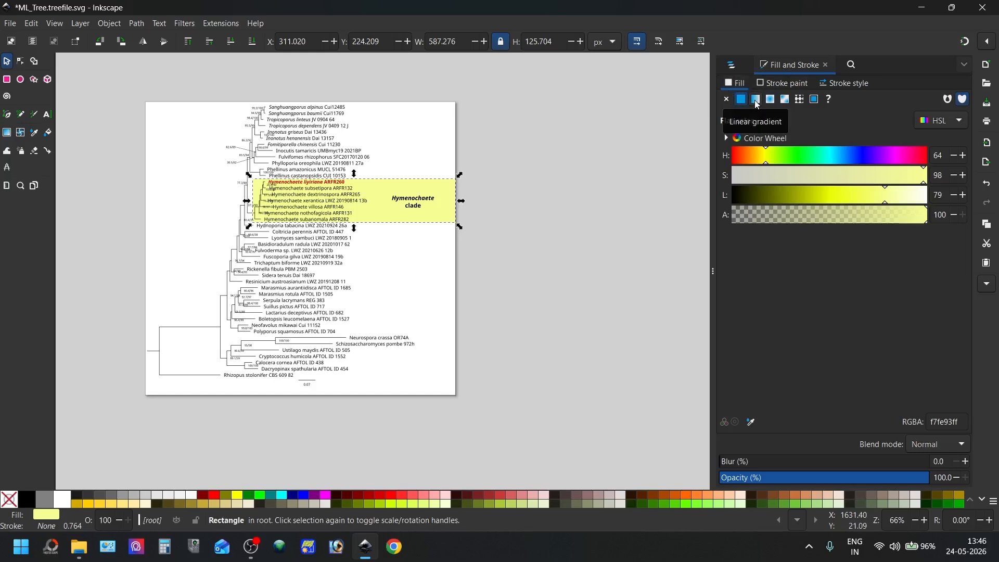
Give the yellow highlight rectangle a reversed linear gradient that fades out toward the tree, with the opaque stop at offset 0.12
click(756, 104)
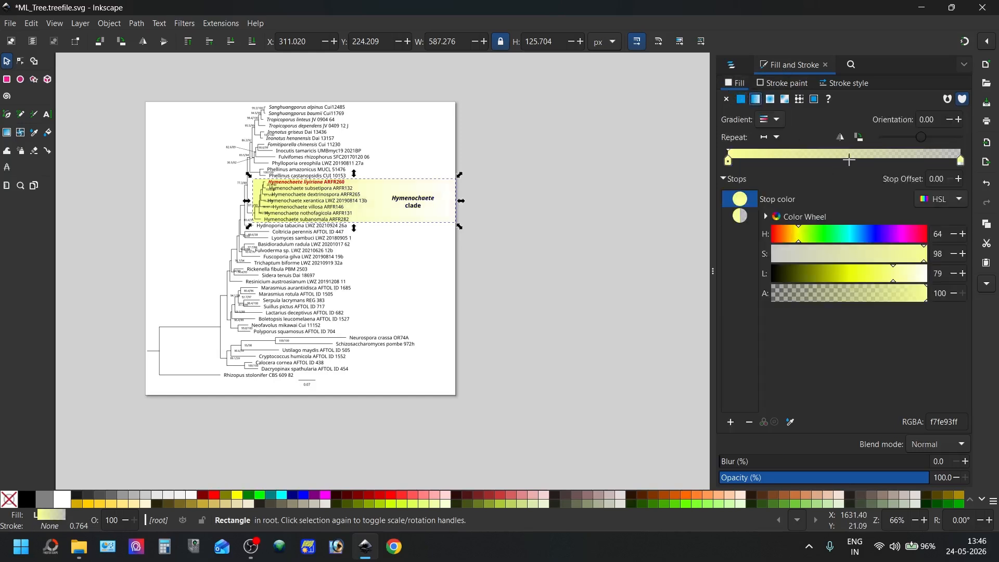
click(840, 138)
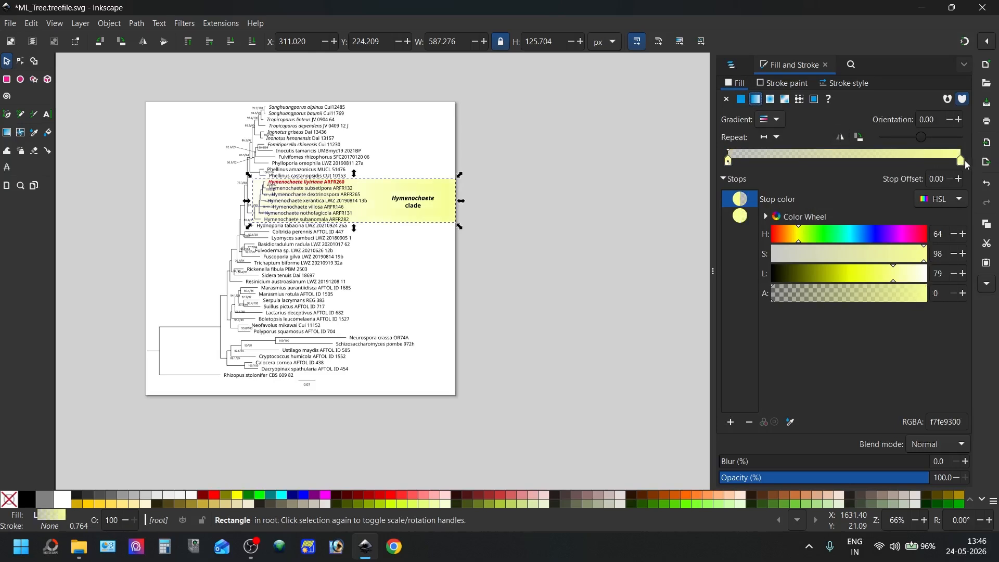
drag(961, 163, 759, 148)
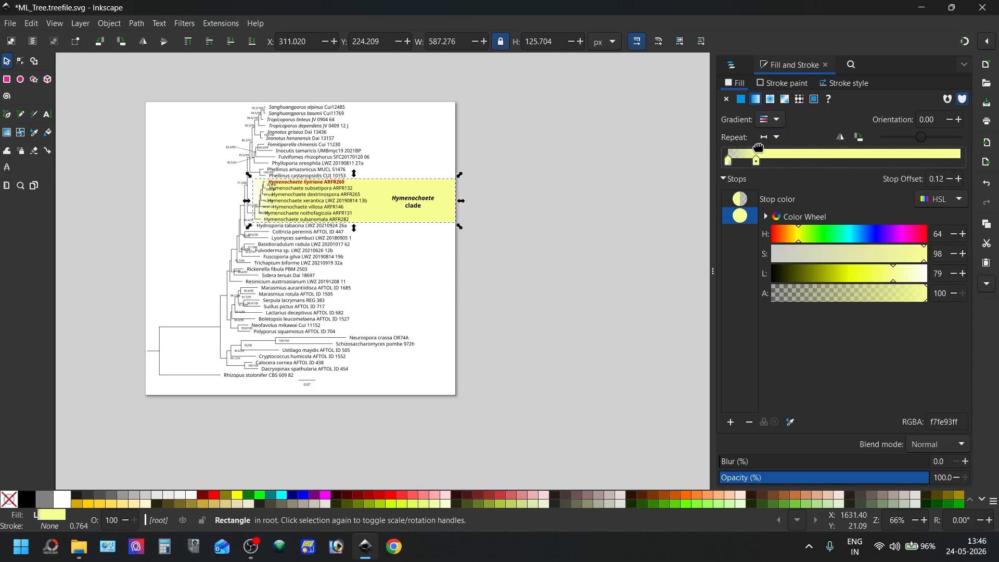
click(511, 240)
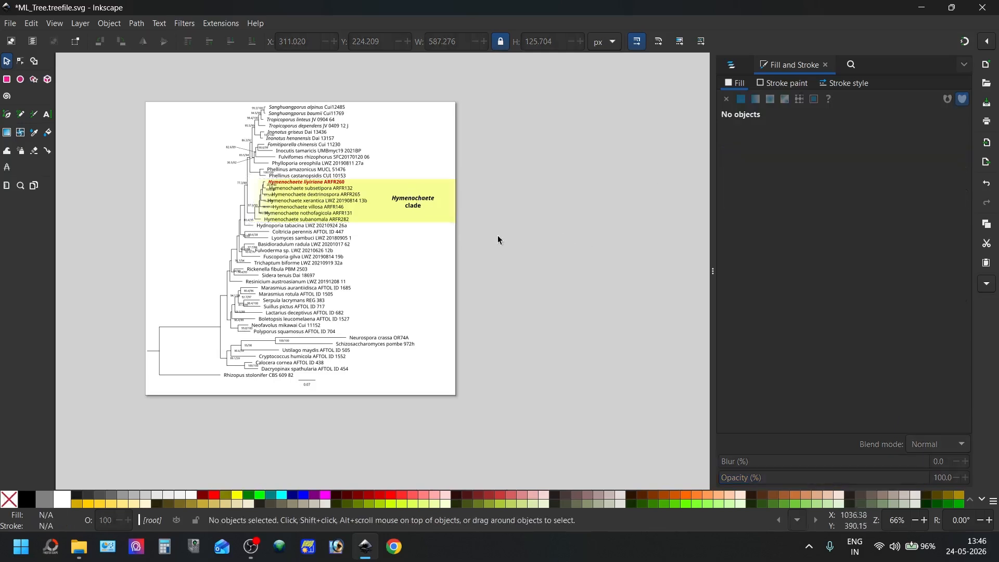
Draw a rectangle over the tree from the uppermost taxa to Polyporus squamosus, reaching the page's right edge, about 684 by 655 px
click(8, 82)
click(734, 69)
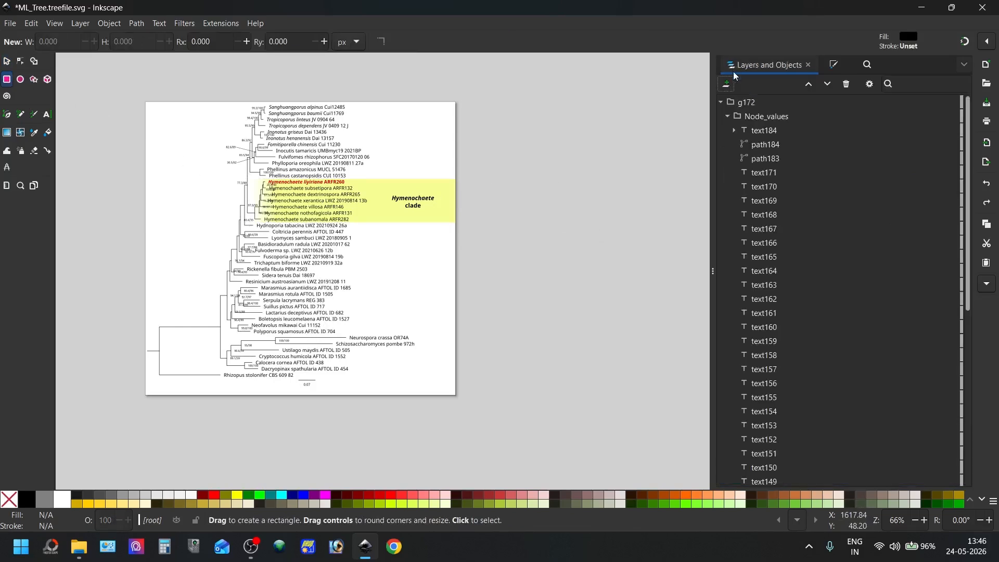
click(721, 102)
click(745, 102)
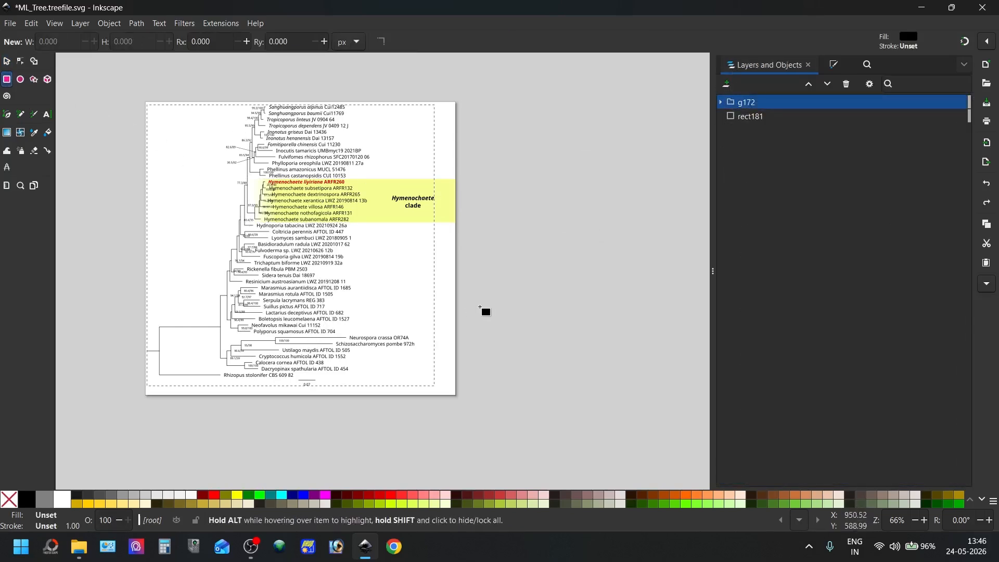
click(464, 323)
drag(441, 331, 220, 104)
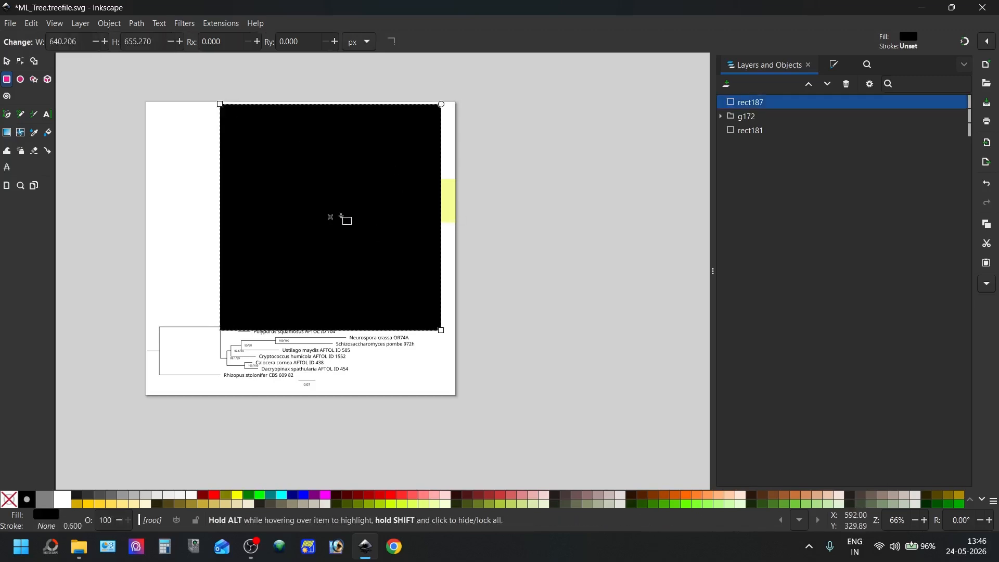
click(7, 60)
drag(393, 193, 458, 226)
key(ctrl+z)
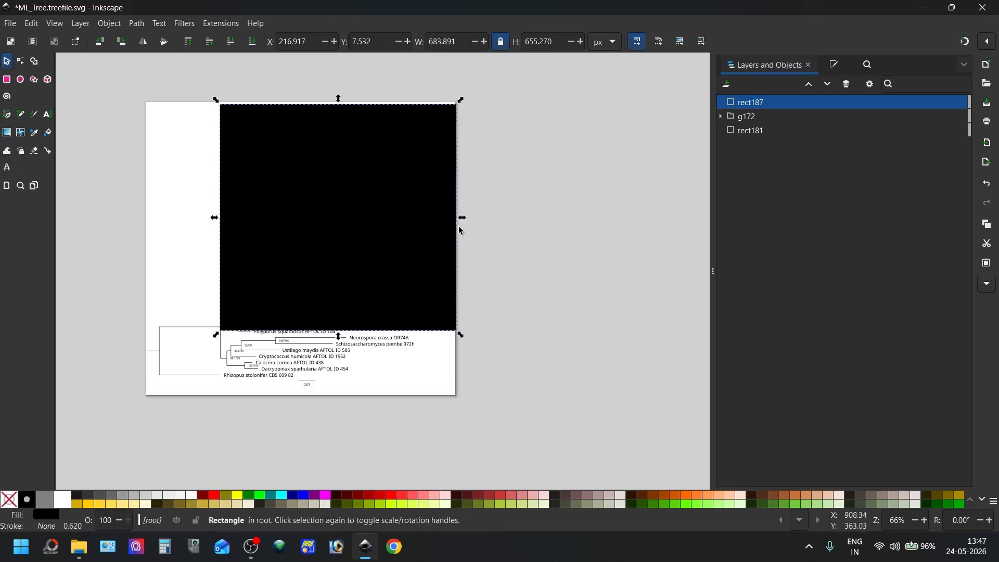
Send the black rectangle behind the tree and yellow highlight and extend its lower edge to a height of about 669 px
drag(751, 102, 752, 137)
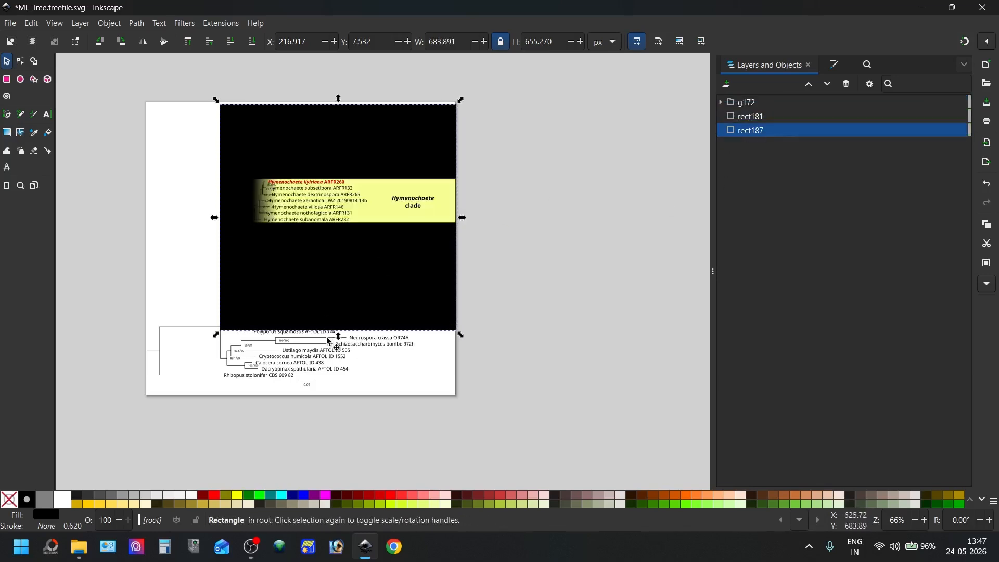
drag(340, 343, 339, 348)
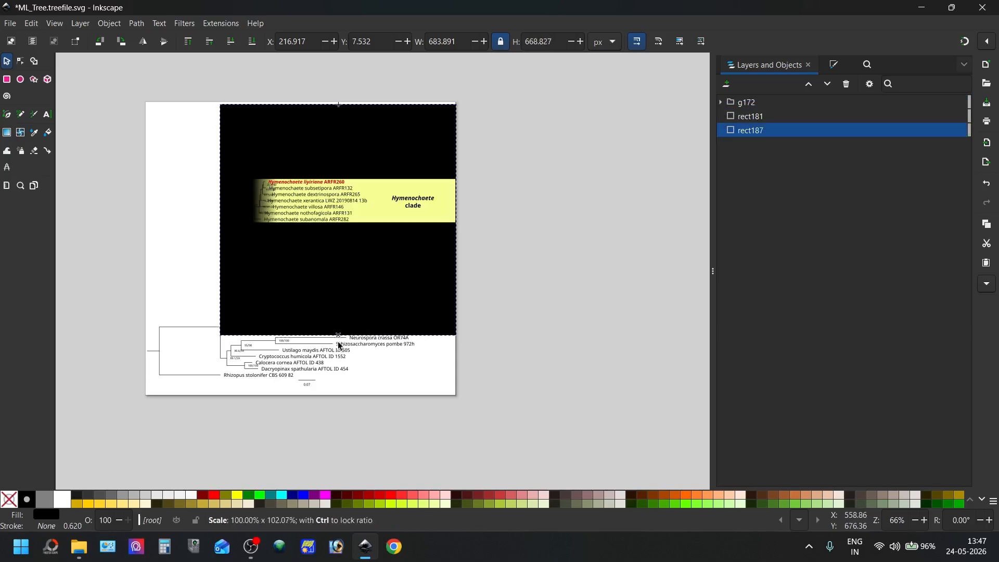
Recolour the large black rectangle to a light cyan flat fill with hue 182, saturation 100 and lightness 87
click(832, 66)
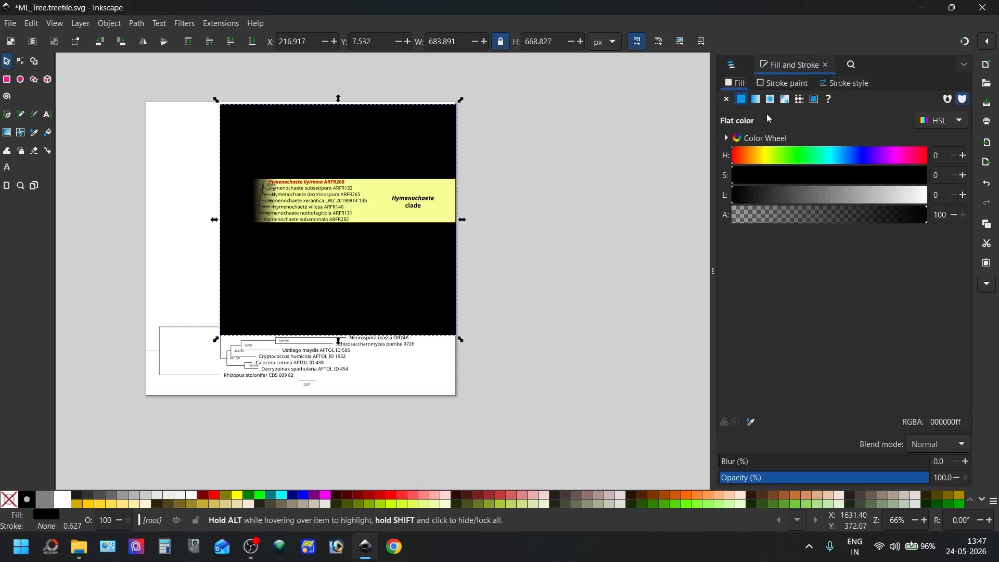
click(764, 158)
drag(766, 176, 929, 182)
drag(744, 197, 824, 196)
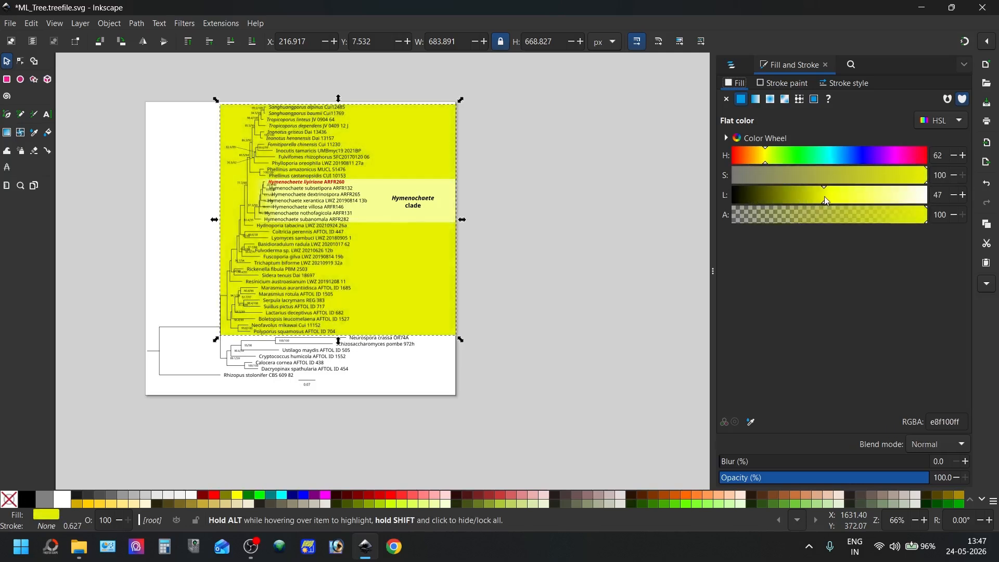
mouse_move(817, 157)
mouse_down()
mouse_move(785, 154)
mouse_move(832, 163)
mouse_up()
drag(869, 191, 903, 197)
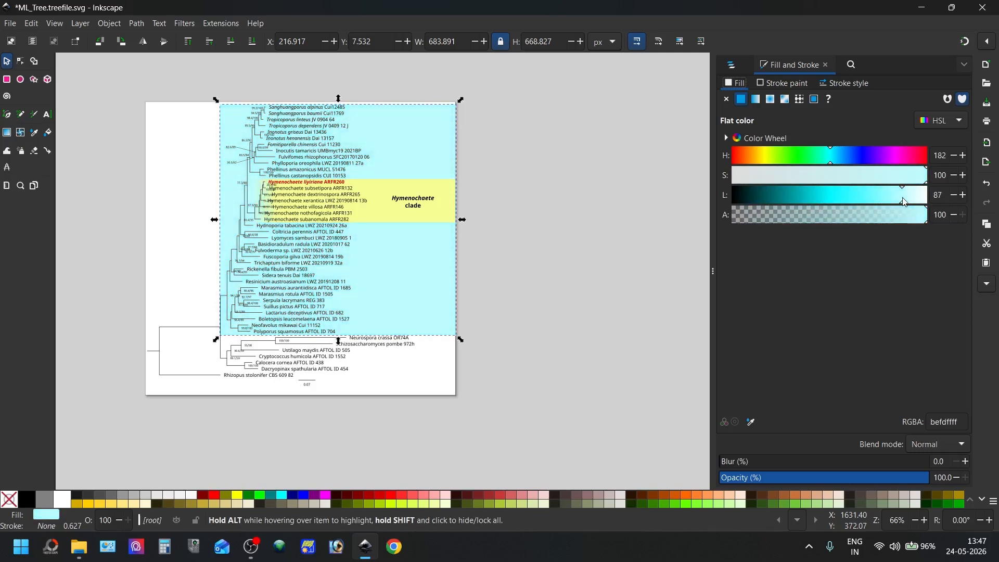
Give the cyan rectangle a reversed linear gradient fading out toward the tree's root, with the opaque stop at offset 0.14
click(756, 99)
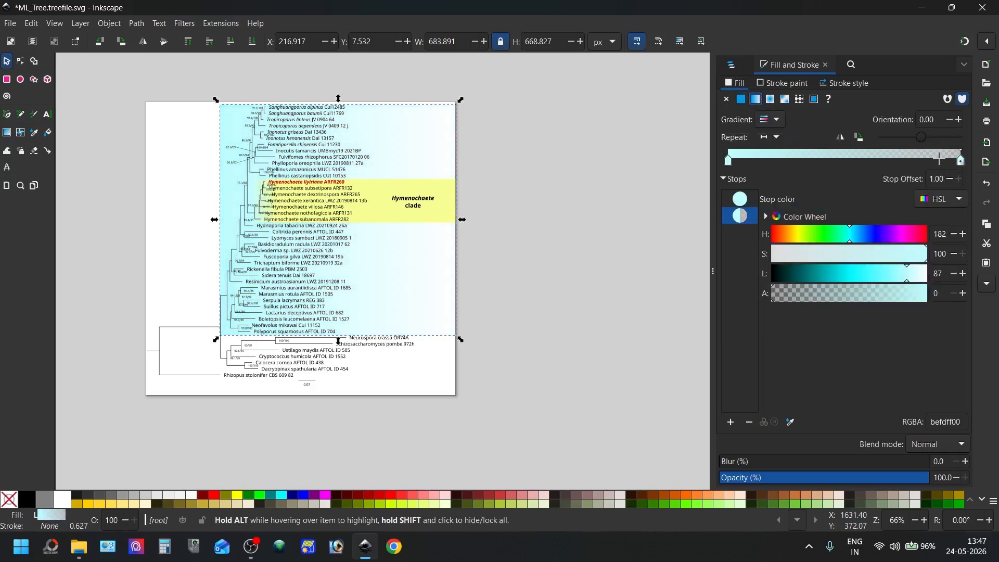
click(857, 142)
drag(962, 162, 762, 182)
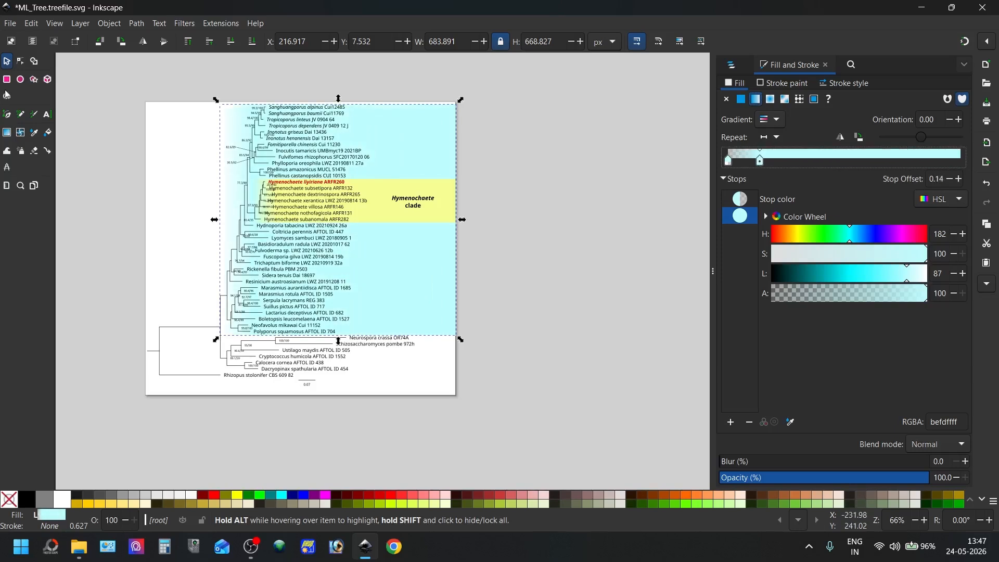
Add the text label "Clade I" in the cyan area beside the lower taxa and colour it black
click(47, 114)
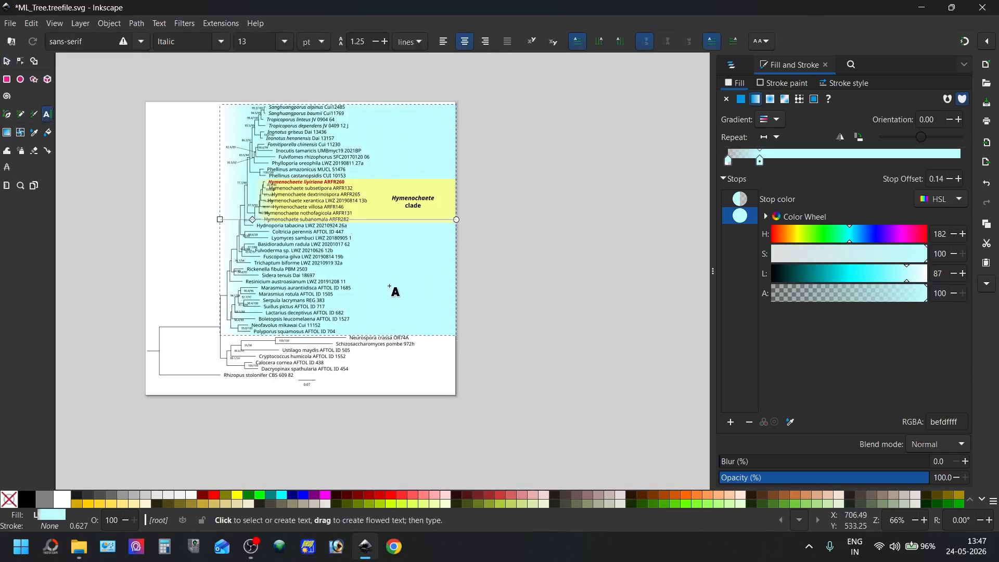
click(391, 286)
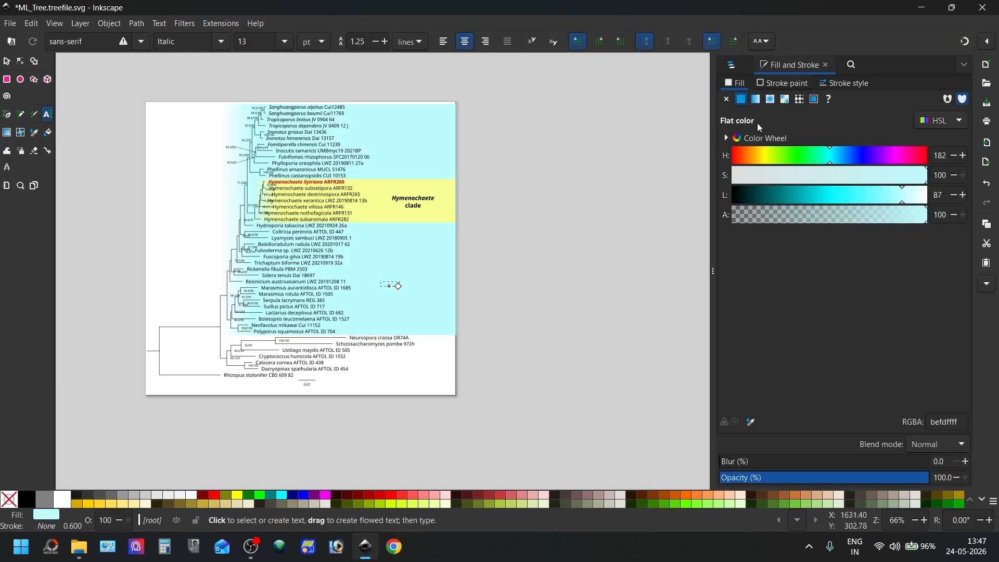
drag(829, 162, 721, 164)
drag(780, 193, 697, 191)
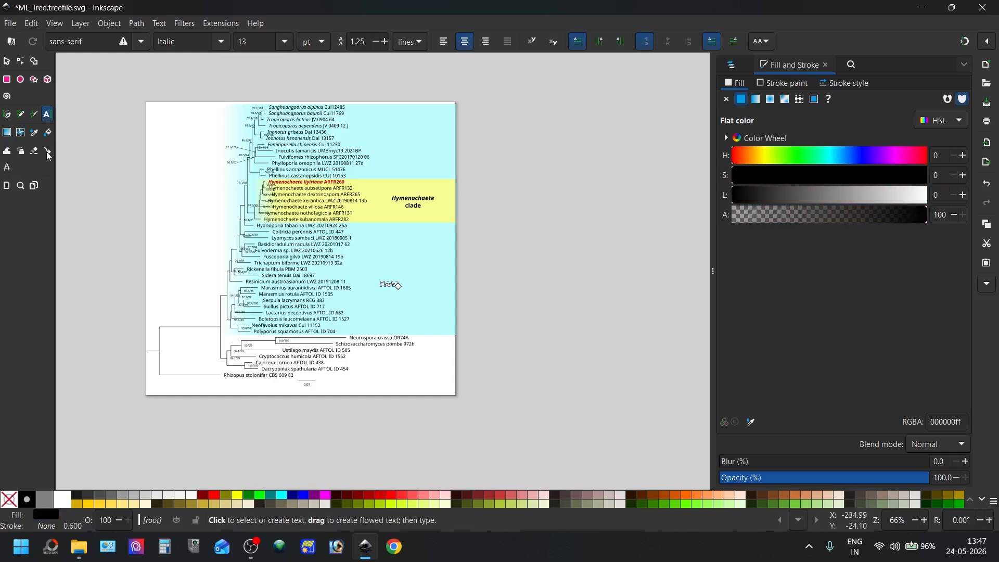
Format the whole "Clade I" label as upright bold text instead of italic
scroll(383, 304, up, 5)
click(448, 204)
key(ctrl+a)
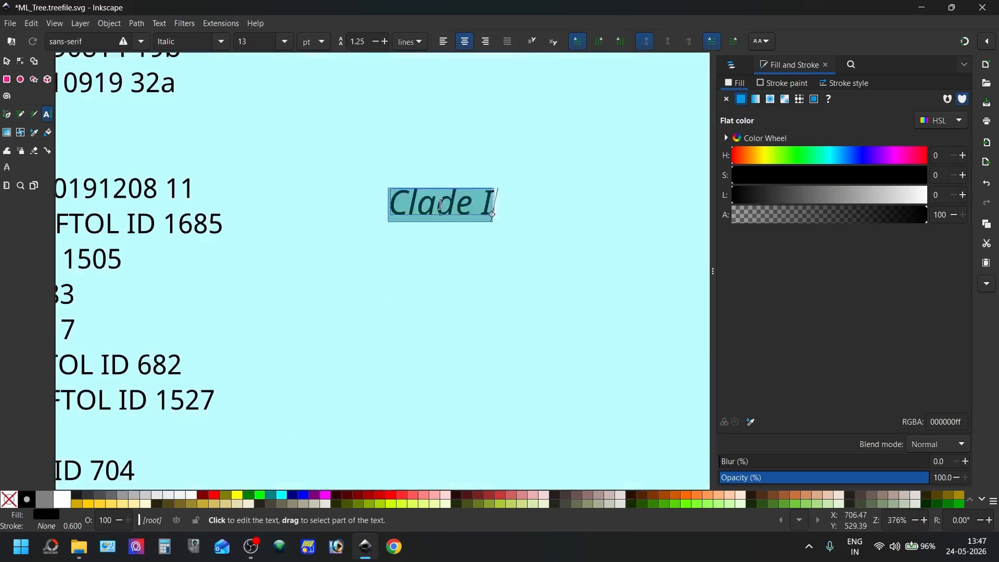
key(ctrl+i)
key(ctrl+b)
key(Escape)
key(s)
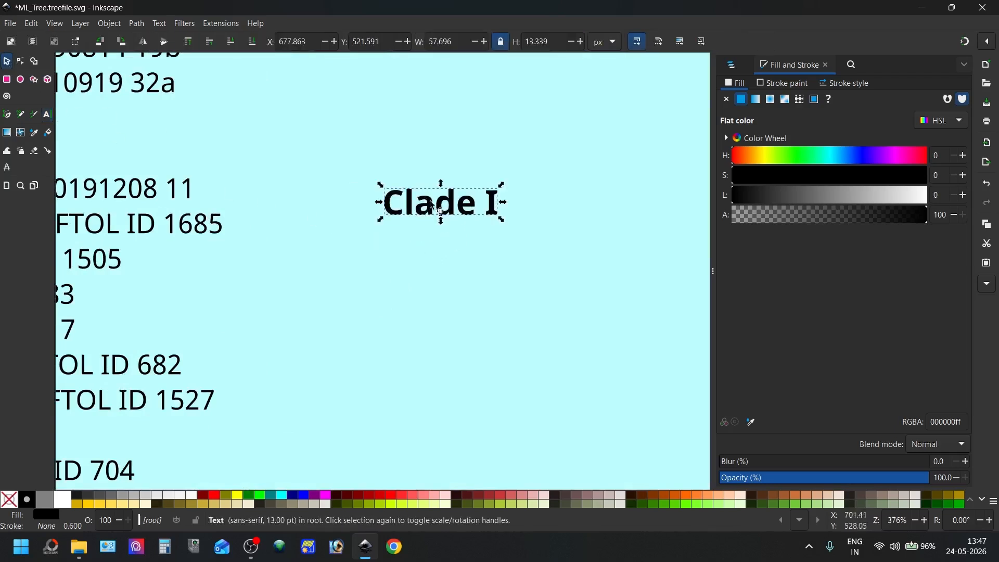
Move the "Clade I" label right so it lines up beneath the Hymenochaete clade label
scroll(448, 239, down, 4)
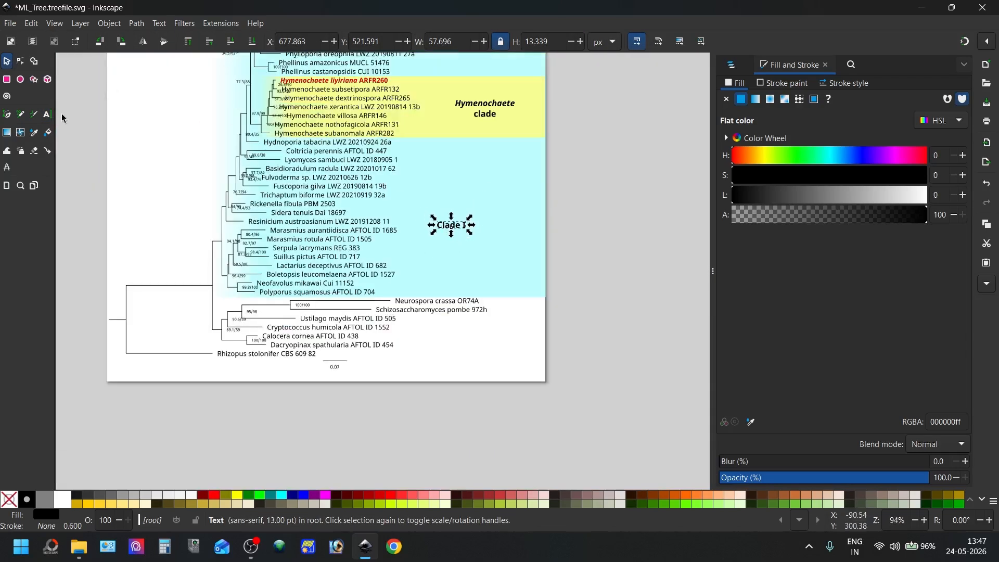
key(t)
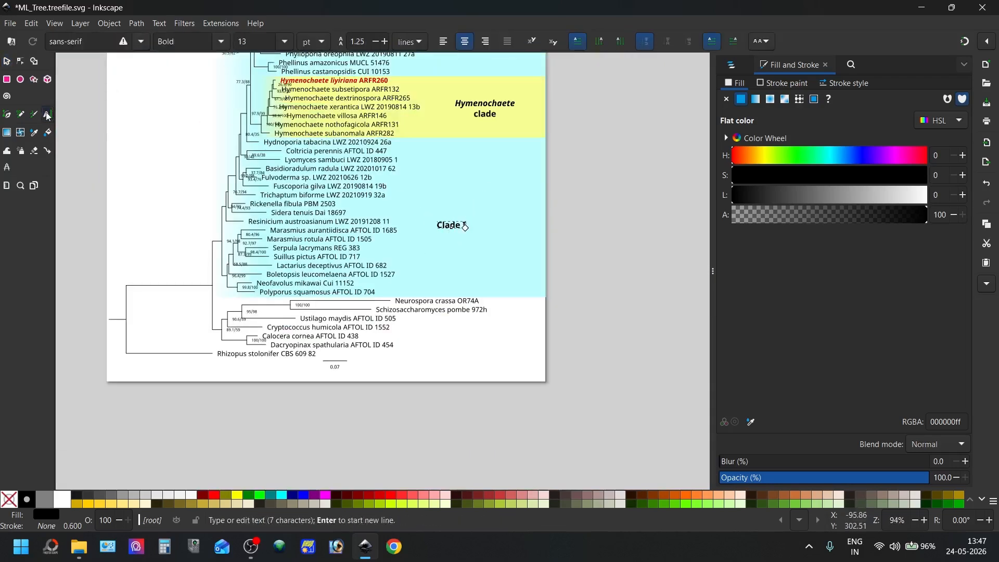
click(7, 61)
drag(446, 229, 485, 227)
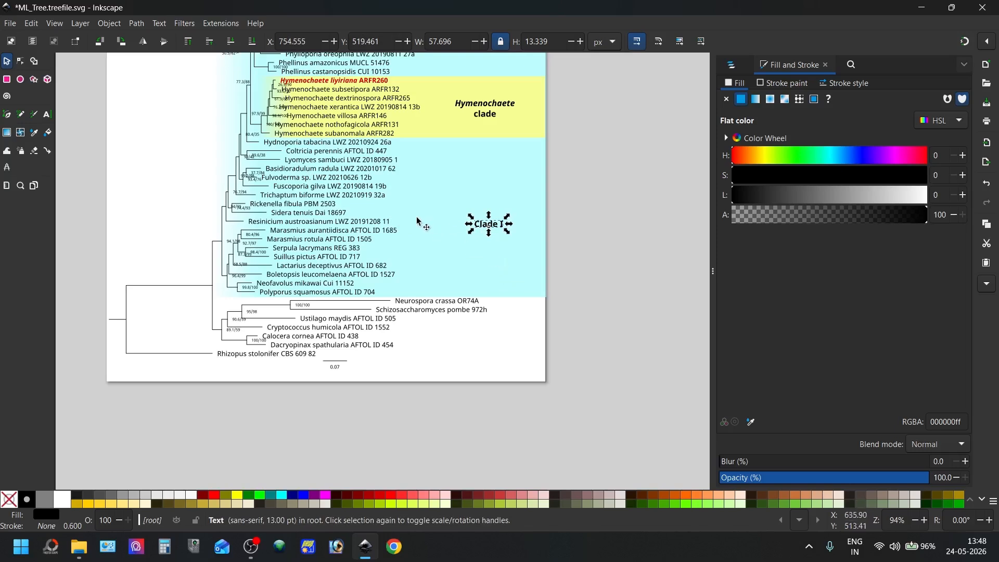
Duplicate the cyan gradient rectangle and place the copy at the bottom of the object stack
scroll(418, 221, down, 2)
scroll(417, 217, up, 4)
scroll(419, 229, down, 4)
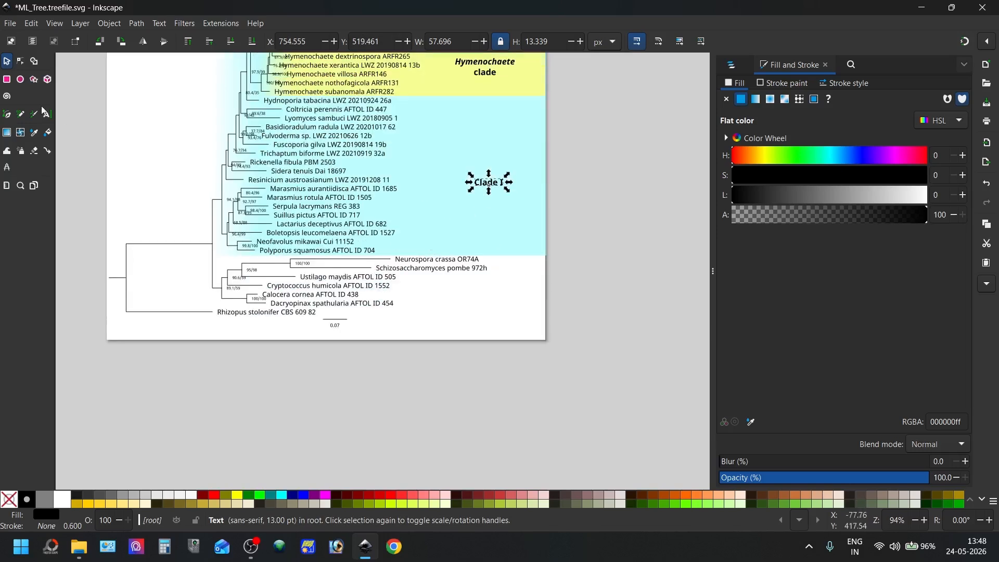
click(445, 225)
right_click(445, 223)
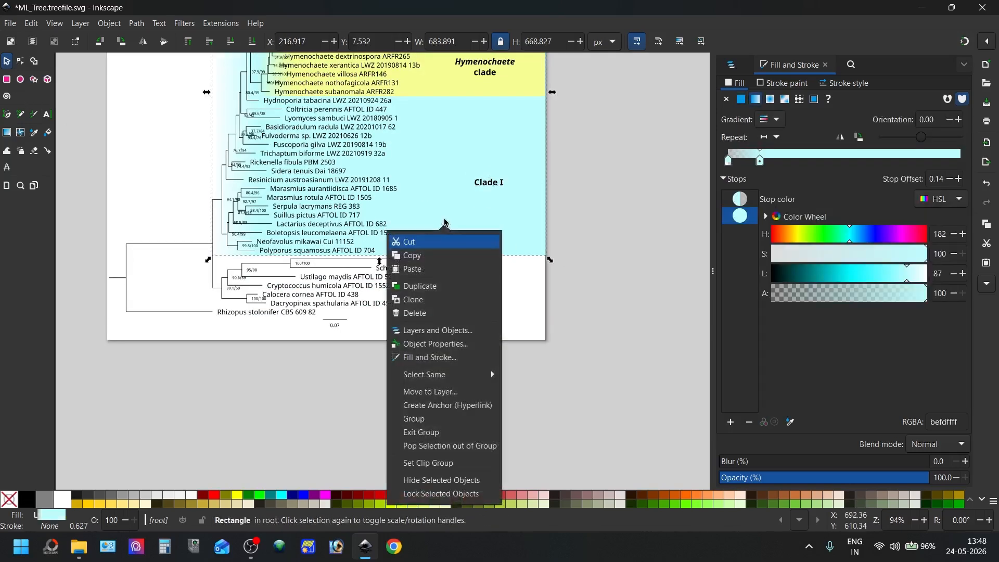
click(430, 286)
scroll(440, 266, up, 4)
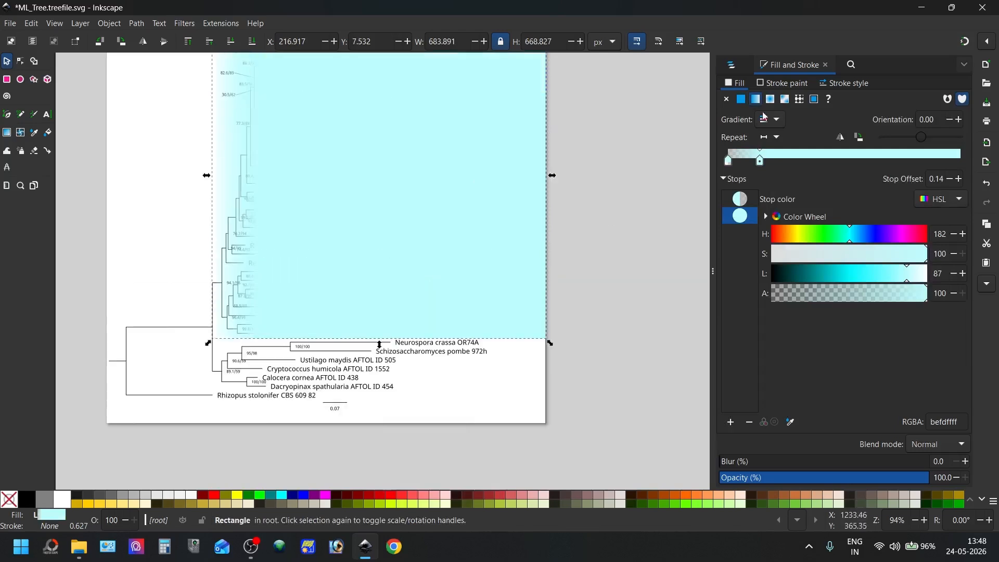
click(732, 68)
drag(749, 103, 755, 172)
Move the "Clade I" text object directly below the g172 group in the object stack
click(759, 104)
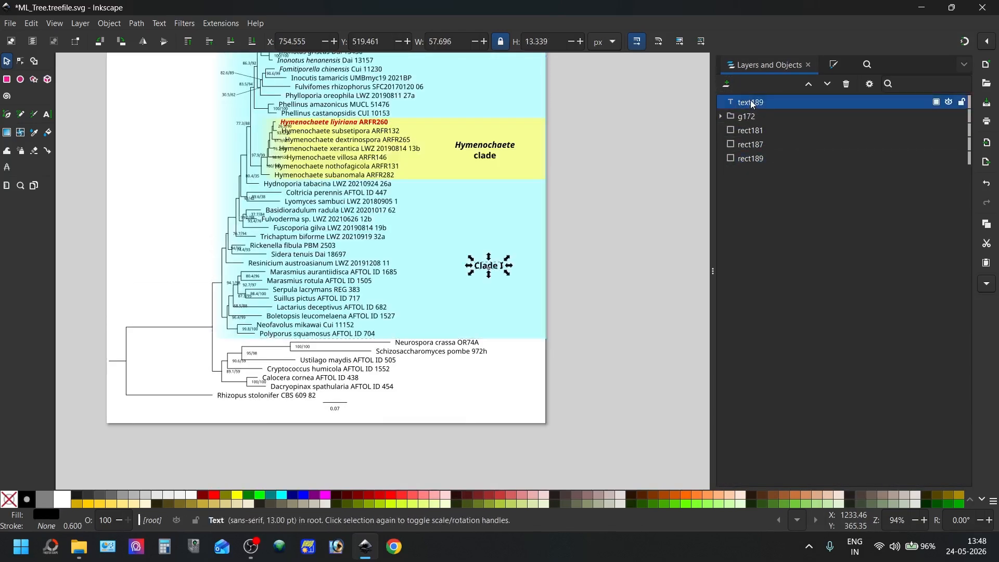
mouse_move(750, 100)
mouse_down()
mouse_move(754, 118)
mouse_move(752, 97)
mouse_up()
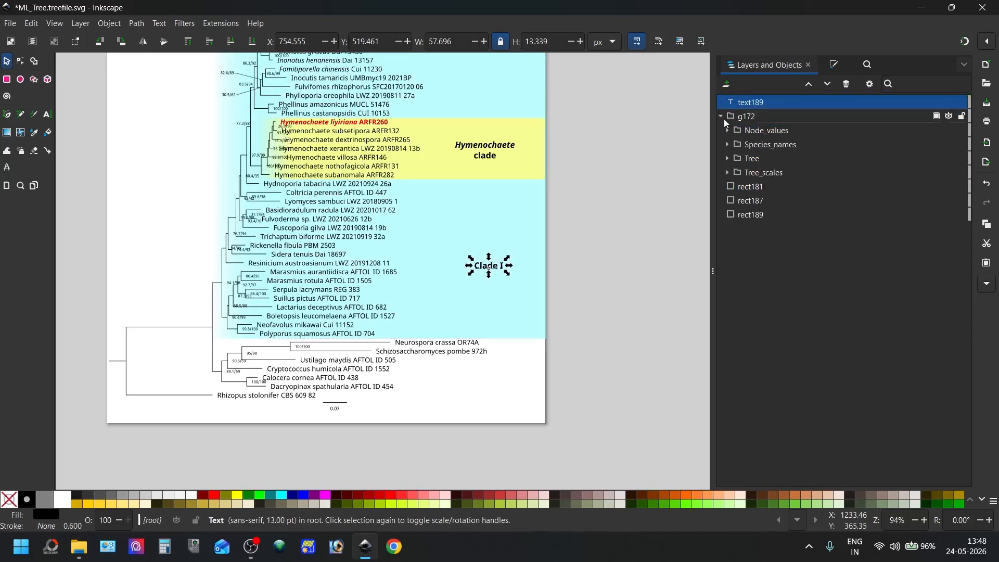
click(721, 116)
drag(746, 103, 769, 124)
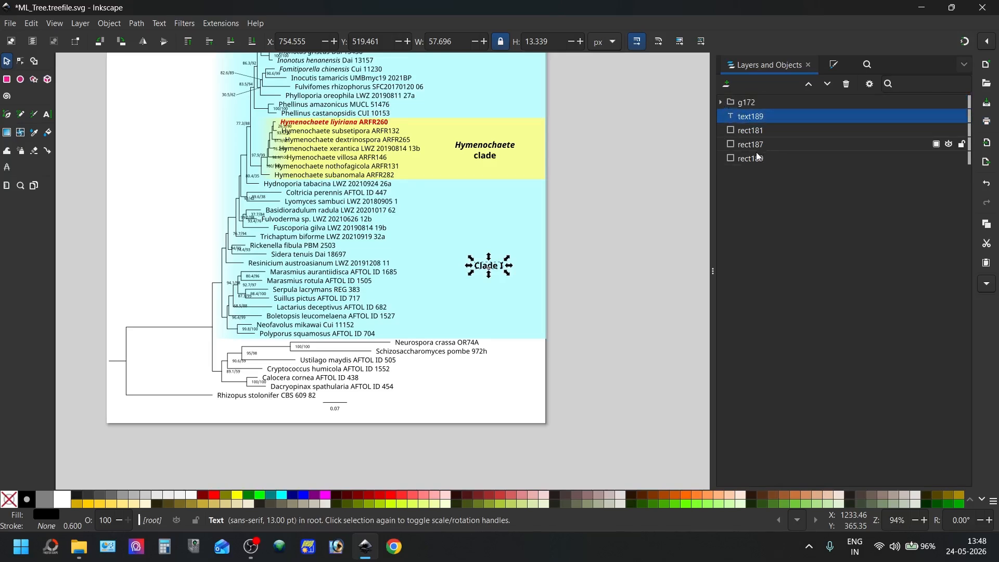
Duplicate the "Clade I" label and place the copy directly below the g172 group in the object stack
right_click(742, 117)
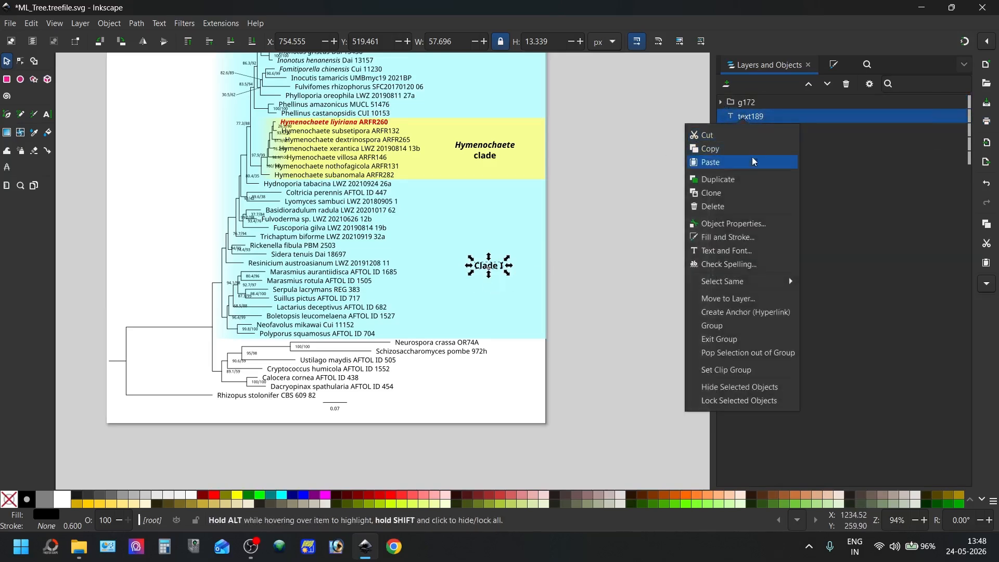
click(734, 179)
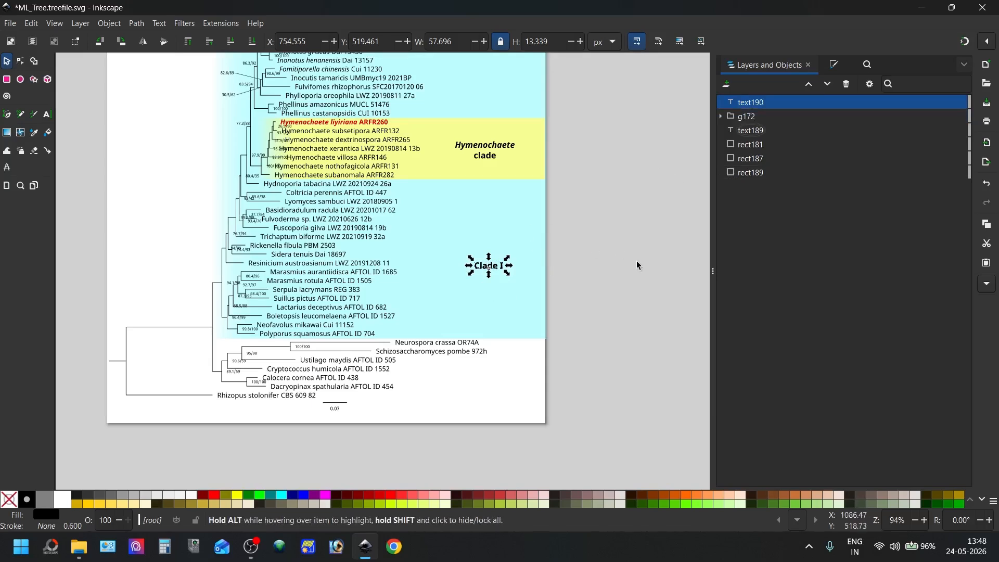
drag(773, 102, 767, 123)
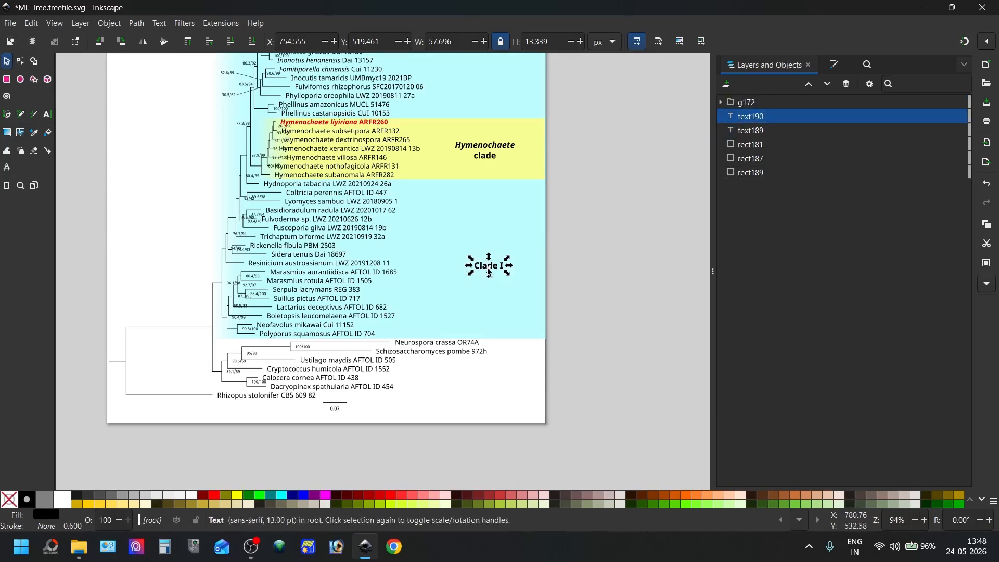
Move the duplicated "Clade I" label straight down beside the Cryptococcus humicola row
click(488, 267)
key(Down)
key(Down)
key(Down)
key(Down)
key(Down)
key(Down)
key(Down)
key(Down)
key(Down)
key(Down)
key(Down)
key(Down)
key(Down)
key(Down)
key(Down)
key(Down)
key(Down)
key(Down)
key(Down)
key(Down)
key(Down)
key(Down)
key(Down)
key(Down)
key(Down)
key(Down)
key(Down)
key(Down)
key(Down)
key(Down)
key(Down)
key(Down)
key(Down)
key(Down)
key(Down)
key(Down)
key(Down)
key(Down)
key(Down)
key(Down)
key(Down)
key(Down)
key(Down)
key(Down)
key(Down)
key(Down)
key(Down)
key(Down)
key(Down)
Change the text of the lower duplicated label to "Clade II"
click(47, 115)
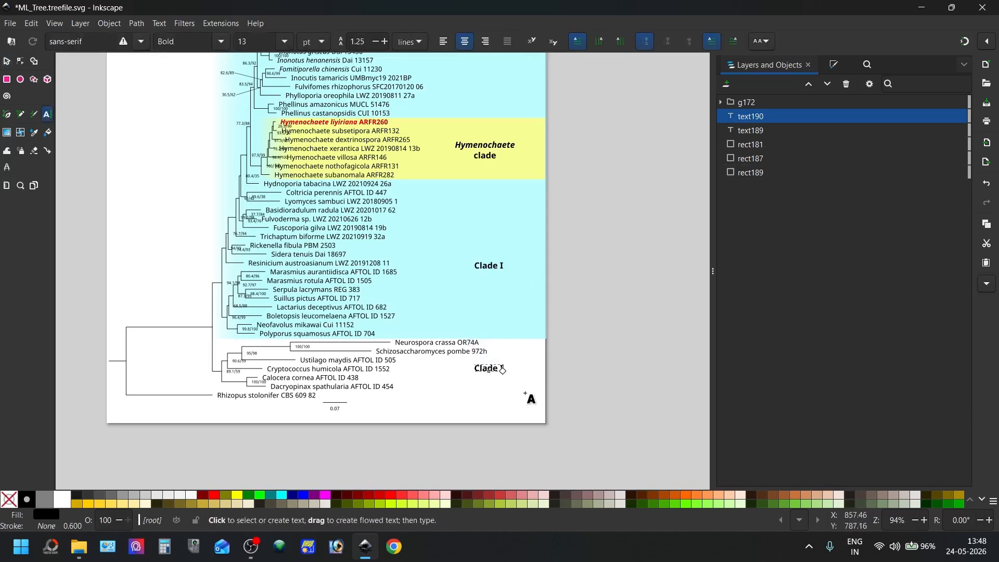
click(499, 368)
text(I)
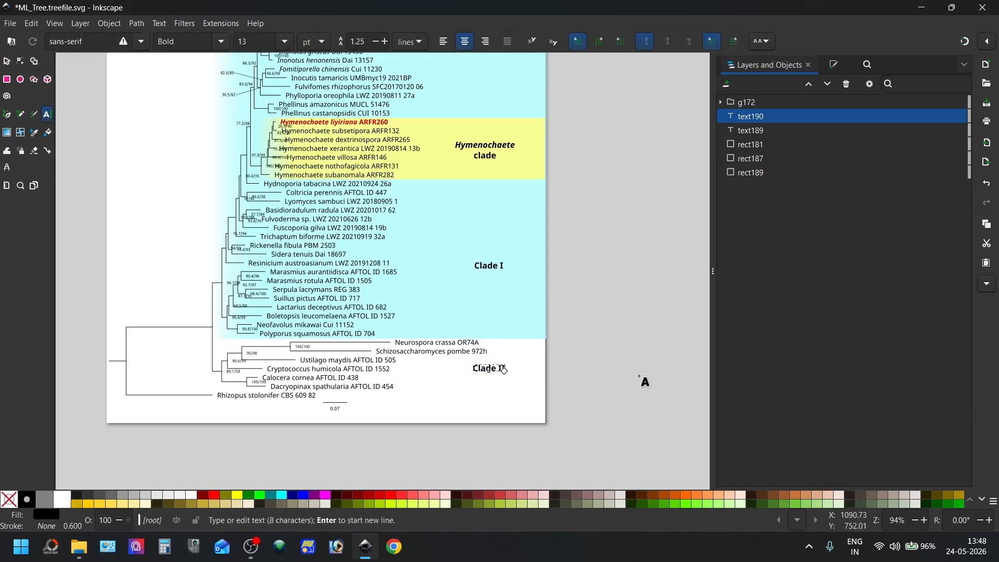
click(774, 167)
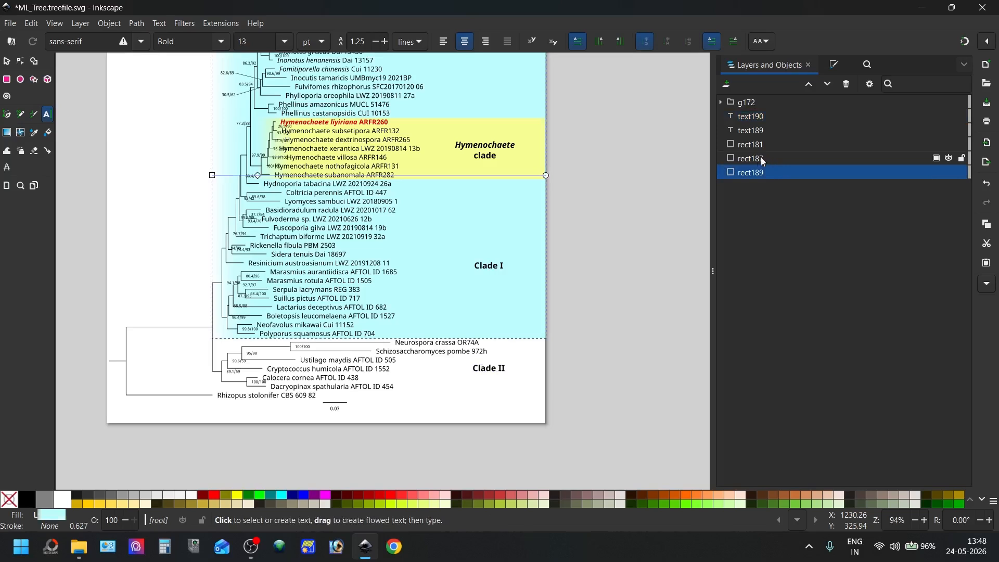
key(Return)
key(Return)
key(Return)
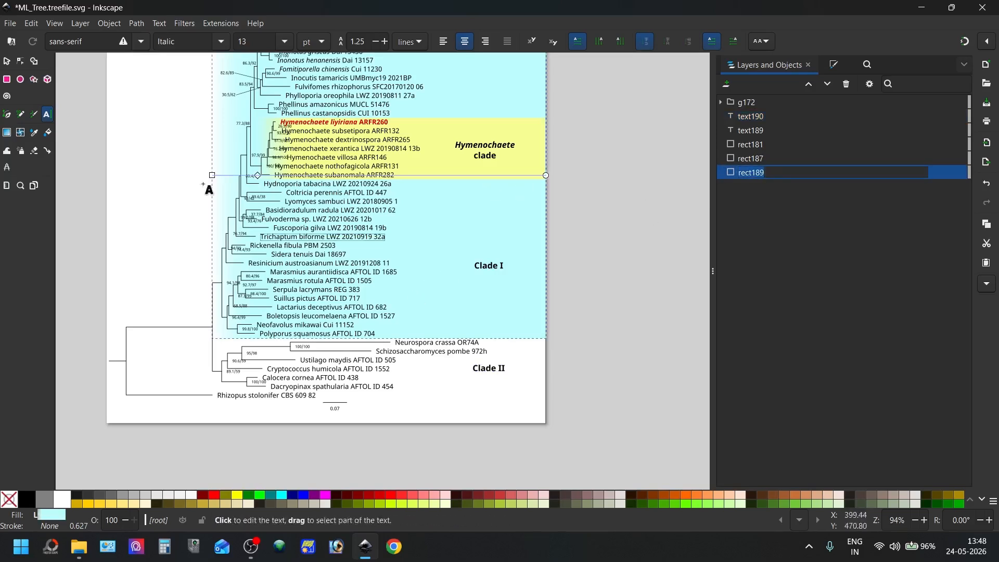
key(Escape)
Move the upper of the two identical blue rectangles (rect187) straight down until it extends past the page's lower edge
click(7, 61)
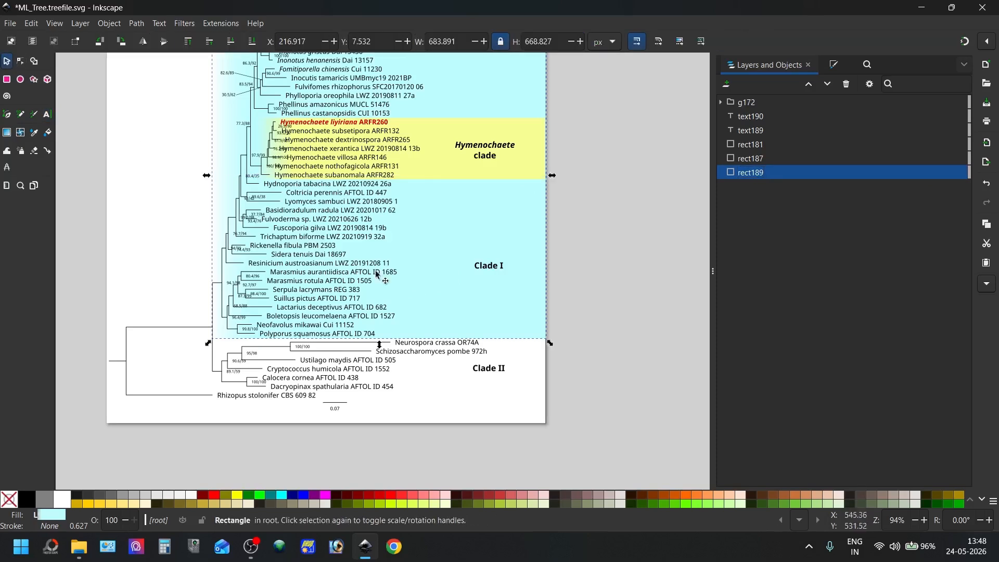
click(433, 317)
key(shift+Down)
key(shift+Down)
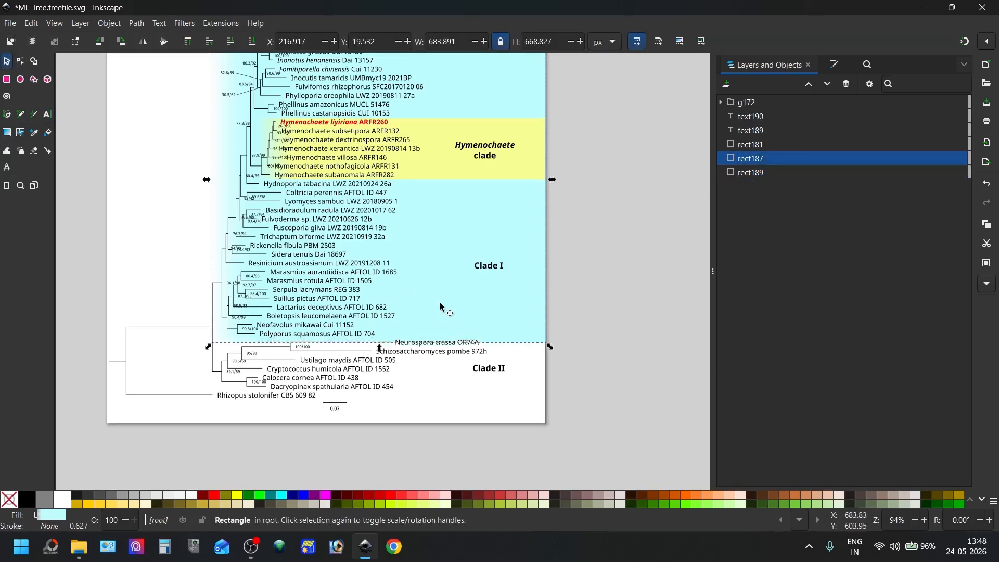
key(Down)
key(Down)
key(Down)
key(Down)
key(Down)
key(Down)
key(Down)
key(Down)
key(Down)
key(Down)
key(Down)
key(Down)
key(Down)
key(Down)
key(Down)
key(Down)
key(Down)
key(Down)
key(Down)
key(Down)
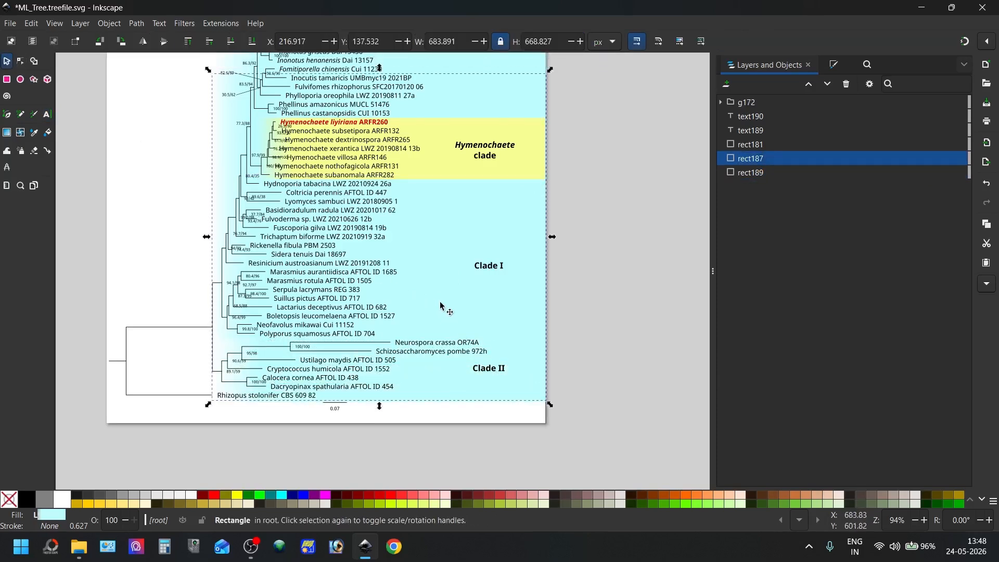
key(Down)
key(Down)
key(Down)
key(Down)
key(Down)
key(Down)
key(Down)
key(Down)
key(Down)
key(Down)
key(Down)
key(Down)
key(Down)
key(Down)
key(Down)
key(Down)
key(Down)
key(Down)
key(Down)
key(Down)
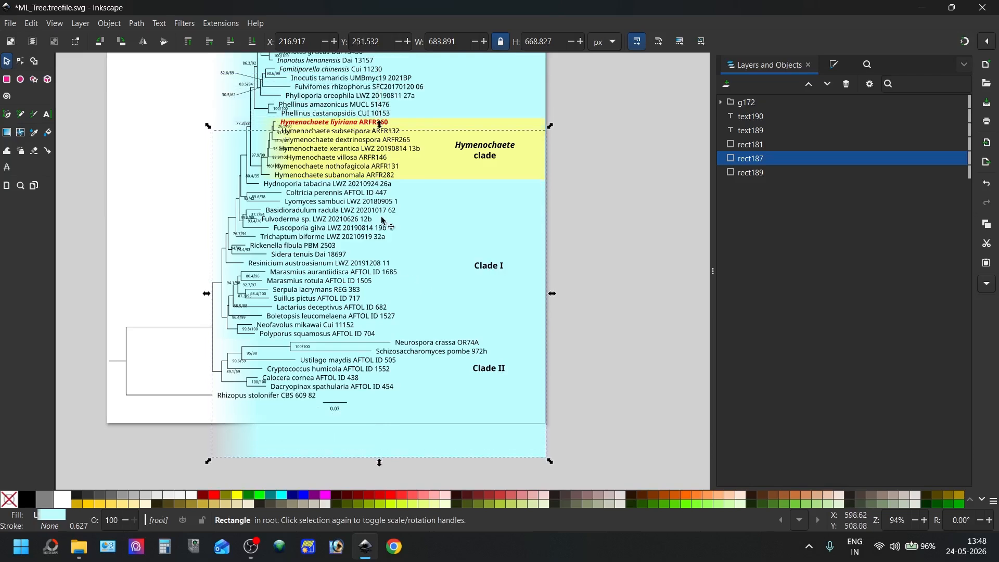
Resize the moved blue rectangle to about 109 px tall, covering only the rows from Neurospora crassa to Dacryopinax spathularia
drag(380, 126, 337, 328)
scroll(338, 329, down, 2)
drag(379, 411, 376, 356)
Give the Clade II rectangle a flat light pink fill, f8d3faff
click(834, 65)
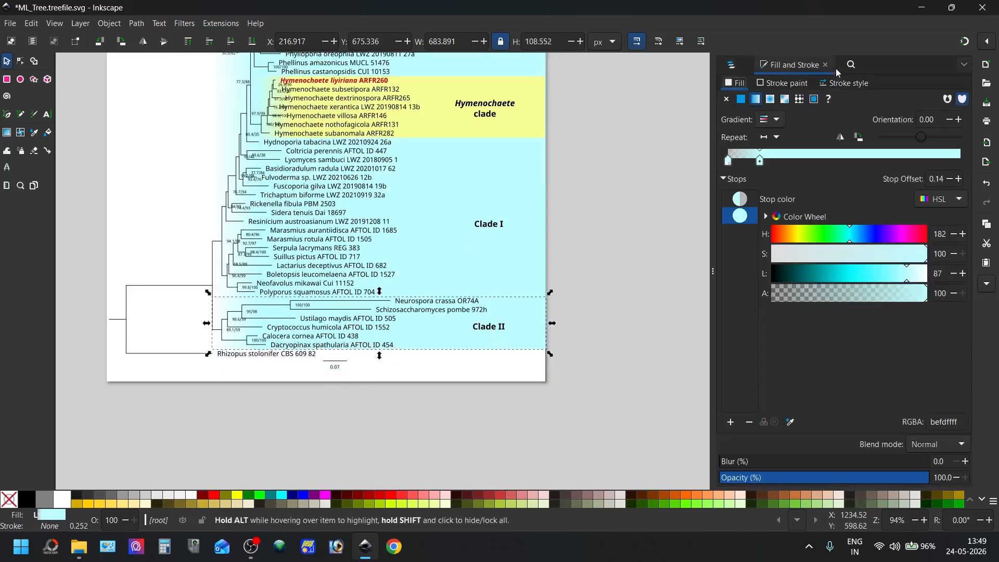
drag(835, 237, 799, 245)
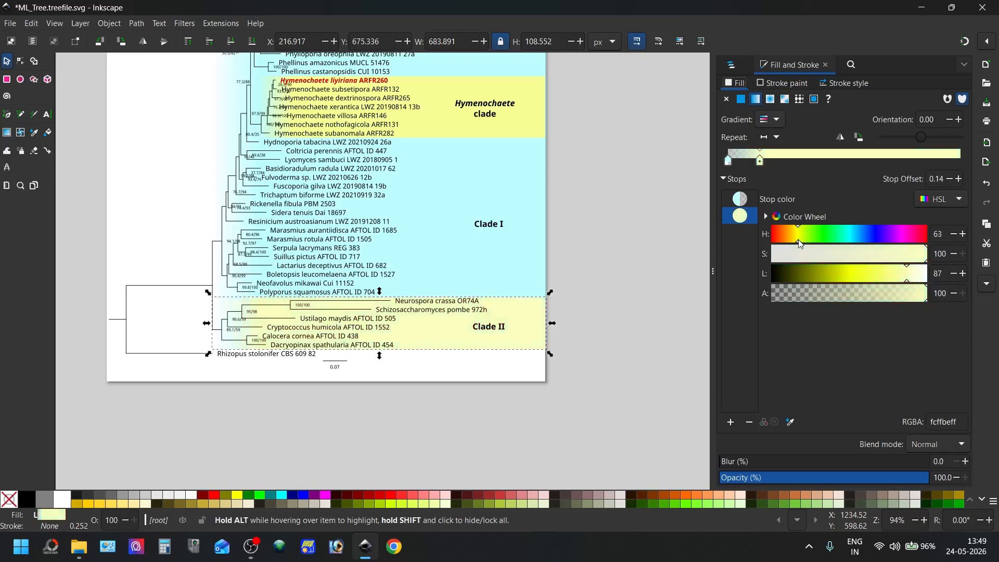
click(740, 99)
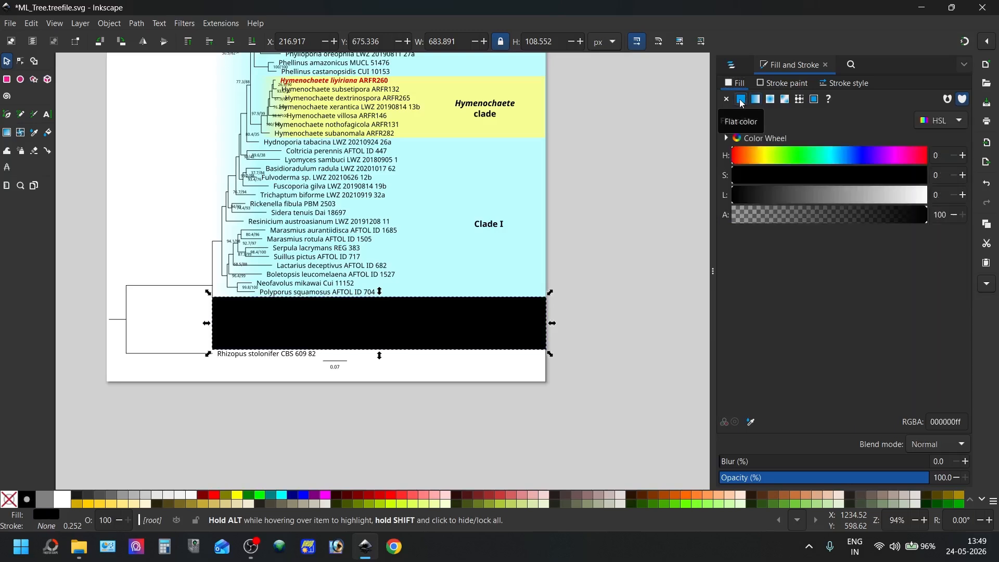
click(731, 63)
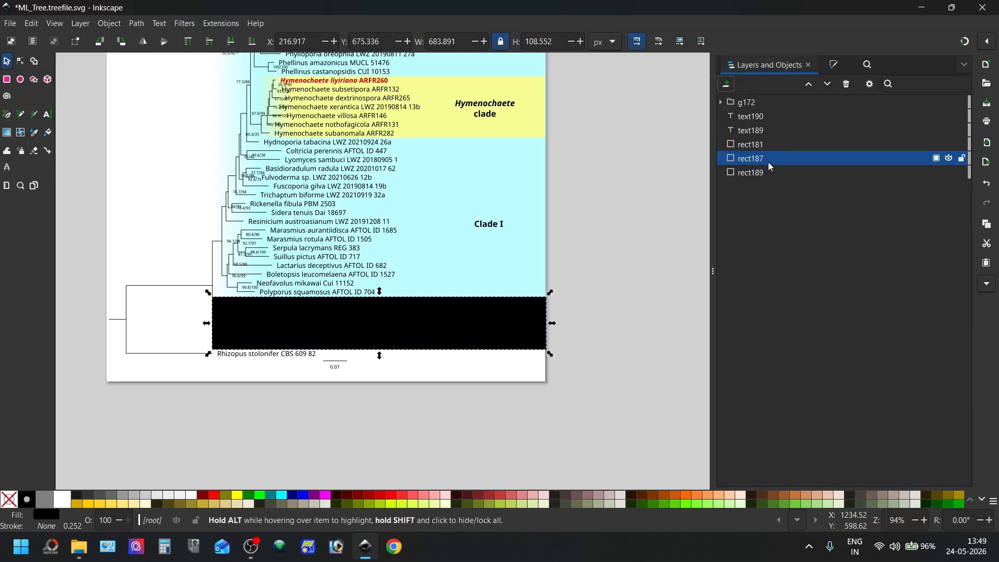
click(832, 65)
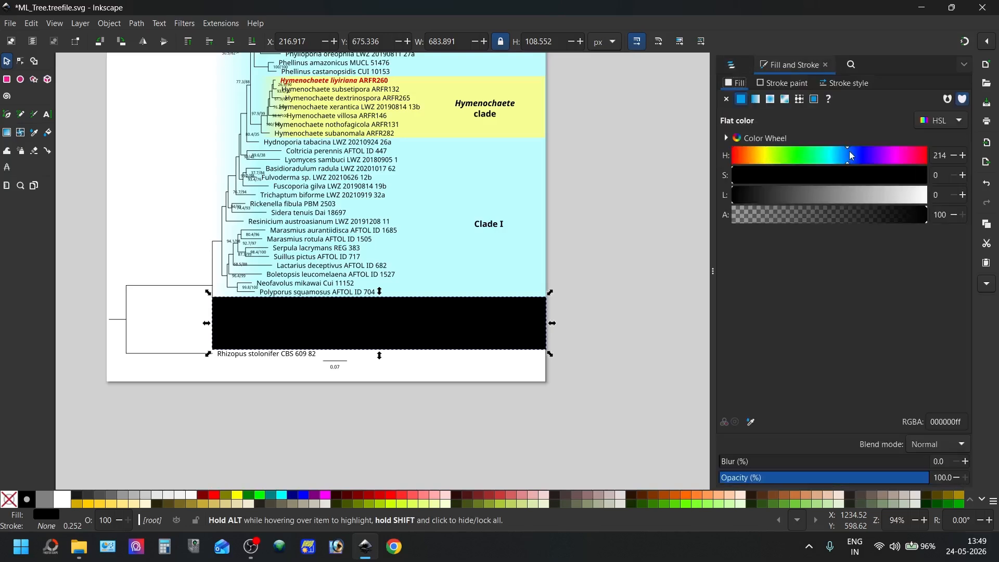
drag(823, 185, 909, 195)
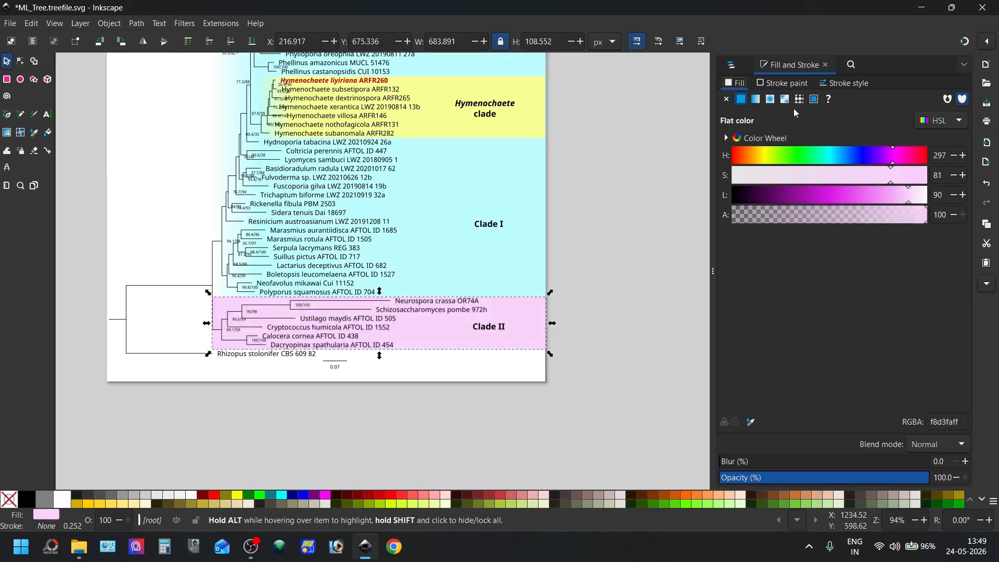
Turn the pink fill into a reversed linear gradient with the opaque stop at offset 0.21
click(756, 102)
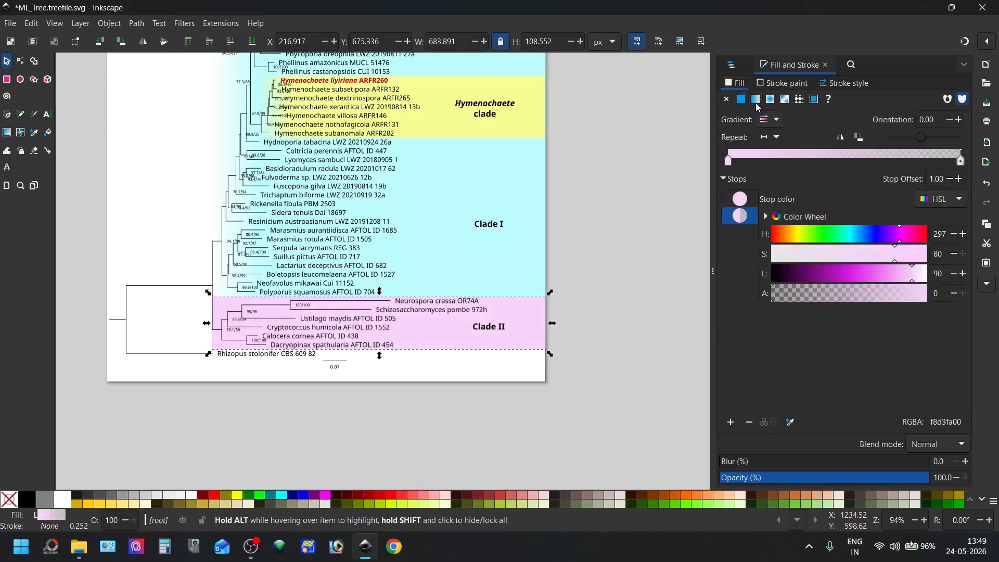
click(845, 138)
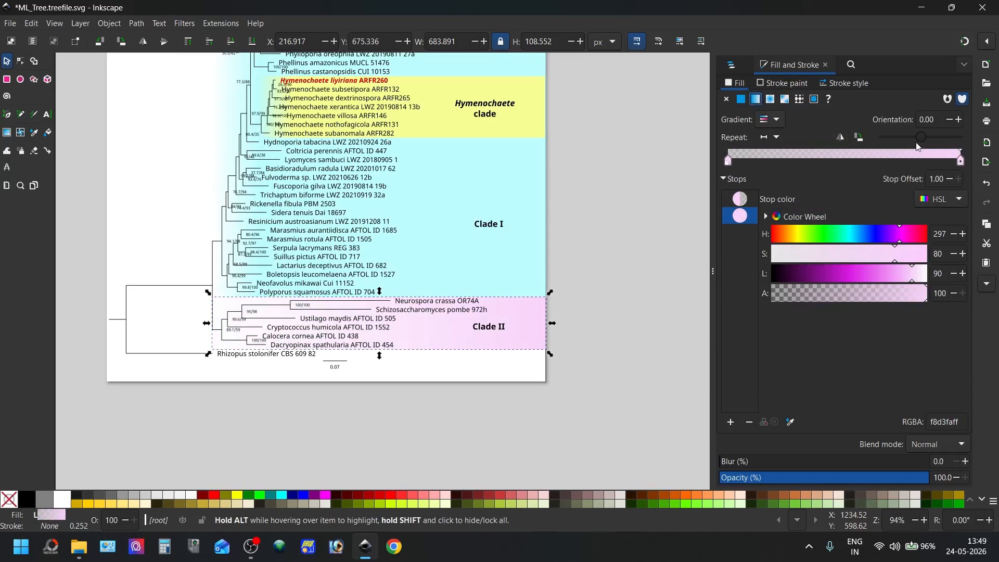
drag(963, 164, 779, 163)
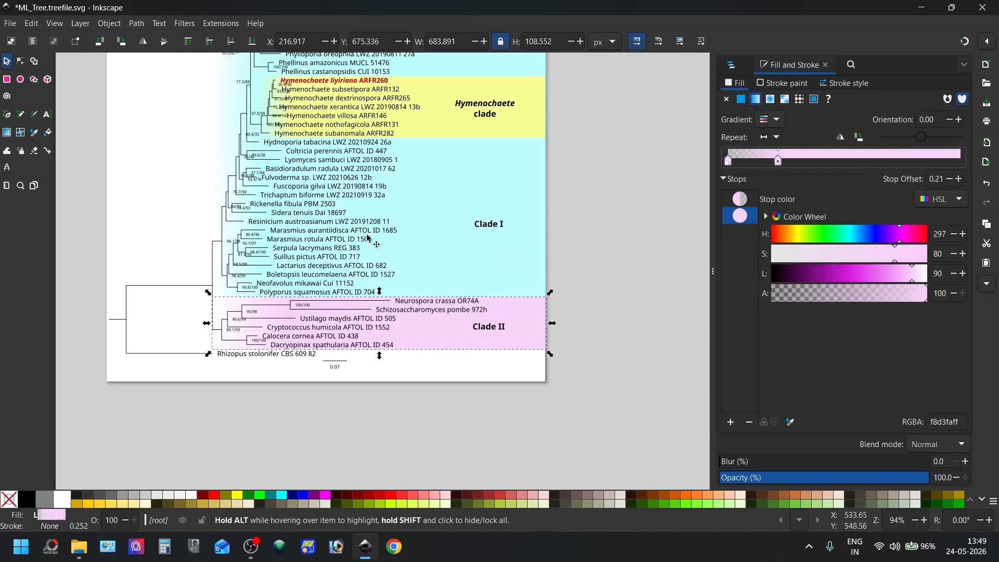
Duplicate the pink Clade II rectangle and place the copy at the very bottom of the object stack
click(436, 331)
right_click(436, 331)
click(429, 103)
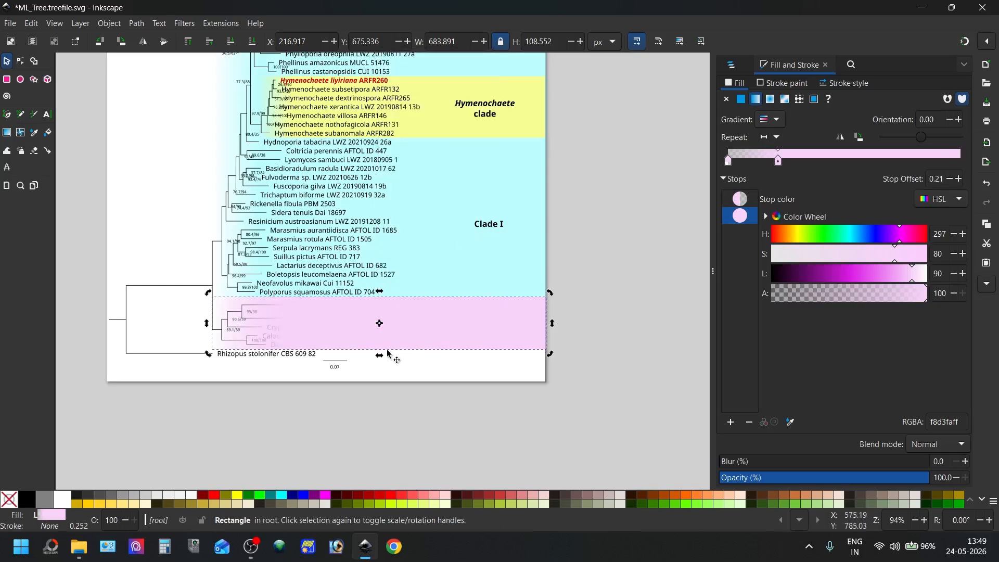
key(ctrl+shift+l)
drag(764, 99, 754, 195)
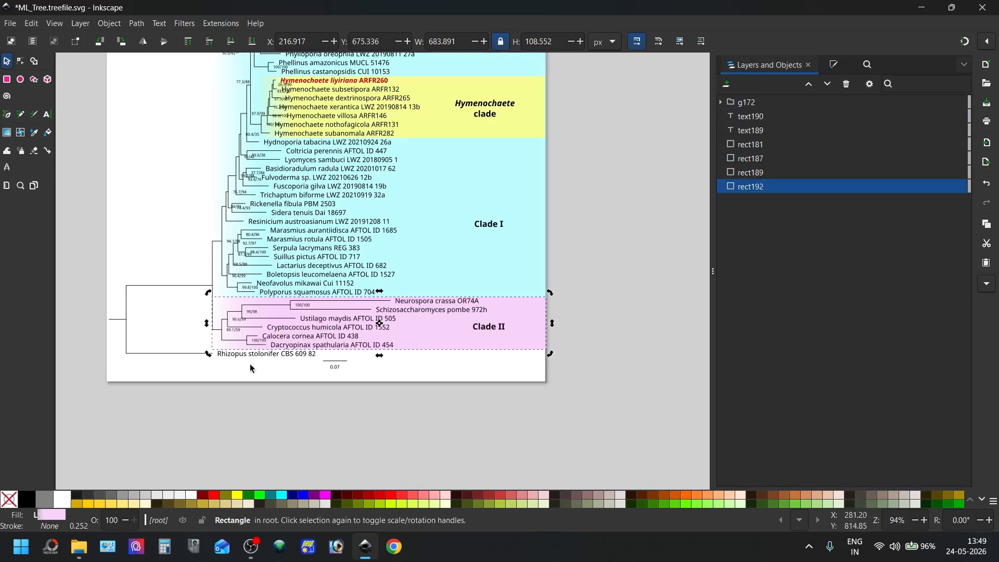
Move the upper pink rectangle (rect187) down and resize it to about 22 px tall, covering only the Rhizopus stolonifer row
click(420, 339)
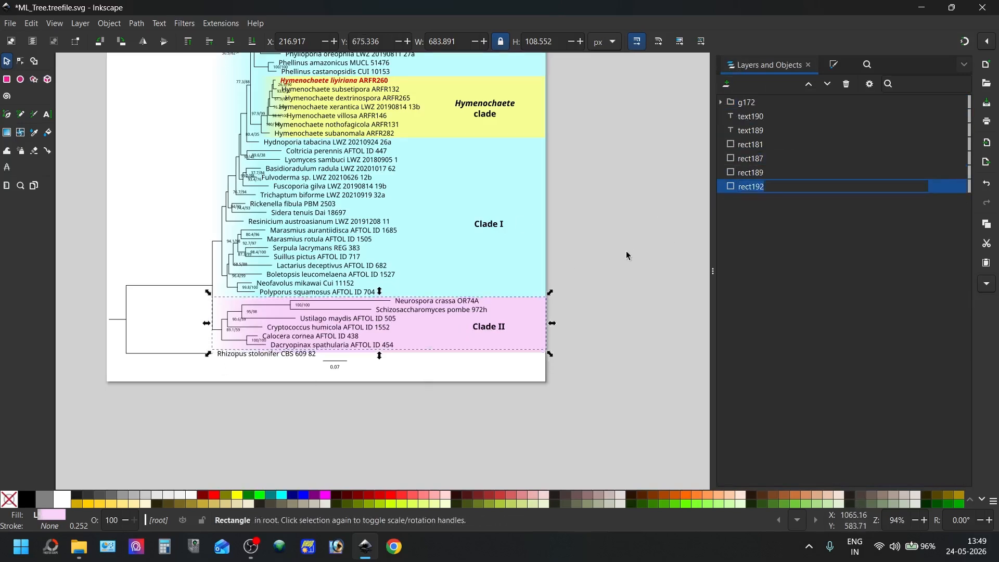
click(440, 341)
key(Down)
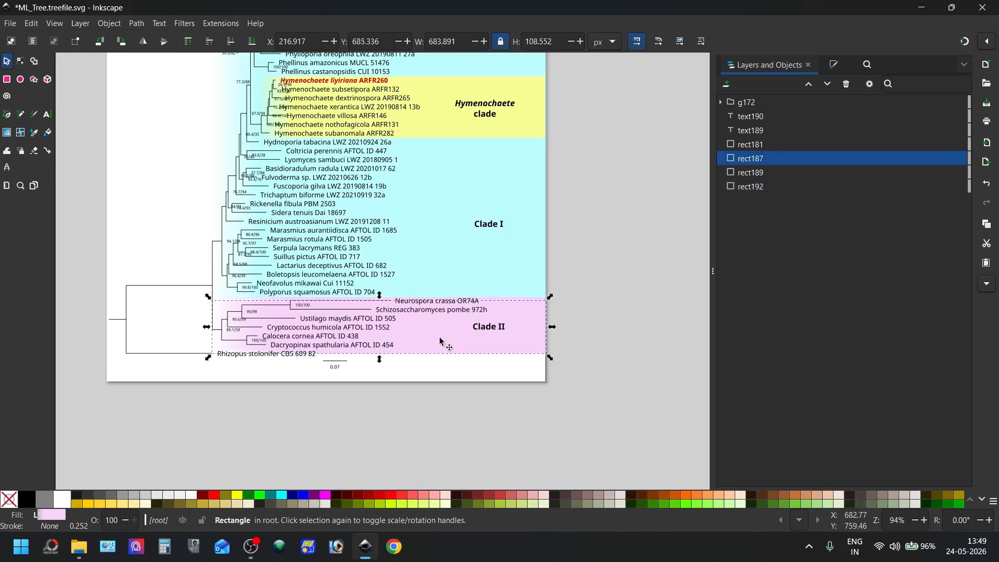
key(shift+Down)
key(shift+Down)
drag(381, 315, 374, 343)
drag(380, 377, 379, 364)
Give the Rhizopus stolonifer rectangle a flat light green fill, d3fae2ff
click(835, 64)
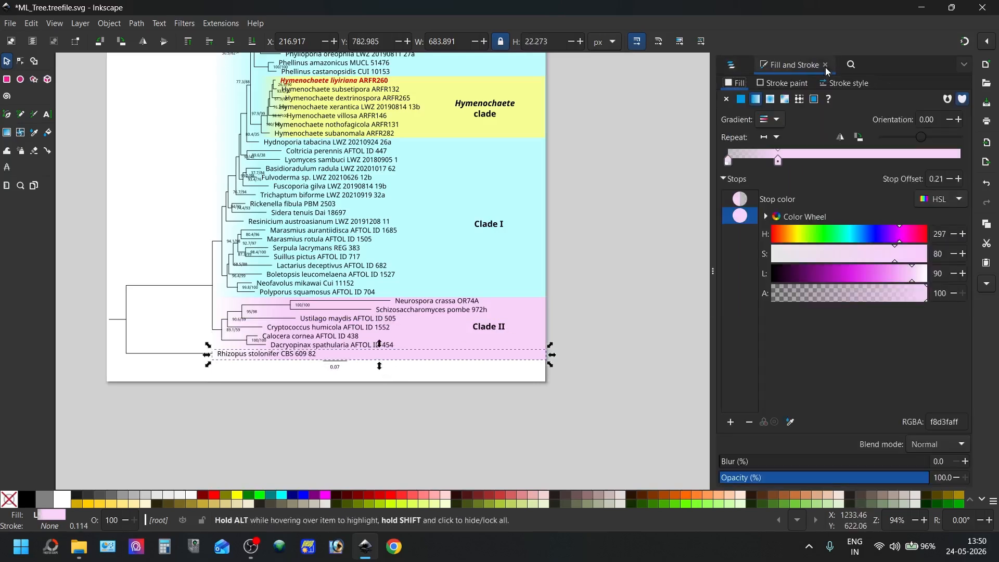
click(741, 100)
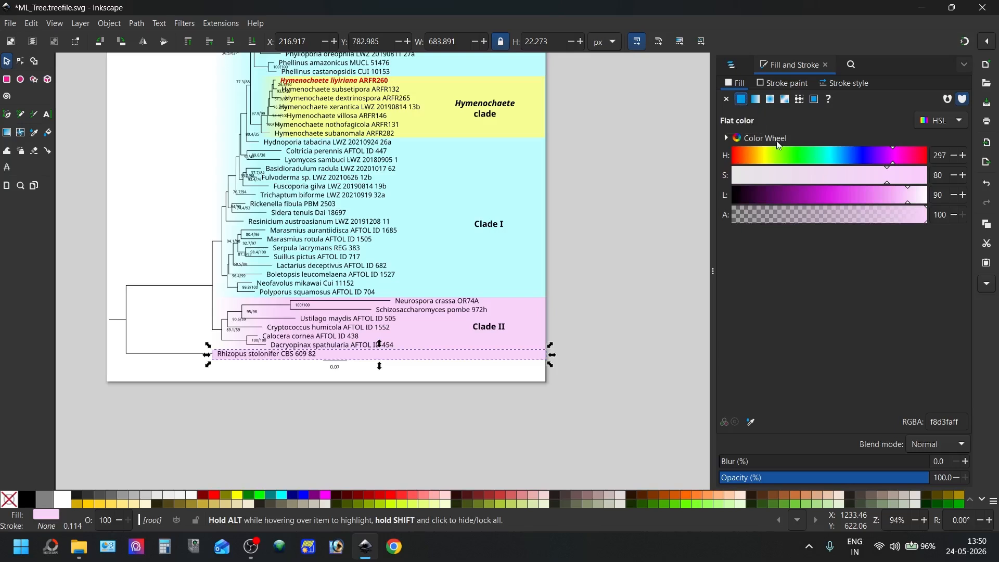
click(776, 163)
mouse_move(776, 164)
mouse_down()
mouse_move(766, 160)
mouse_move(948, 164)
mouse_move(759, 156)
mouse_move(811, 154)
mouse_up()
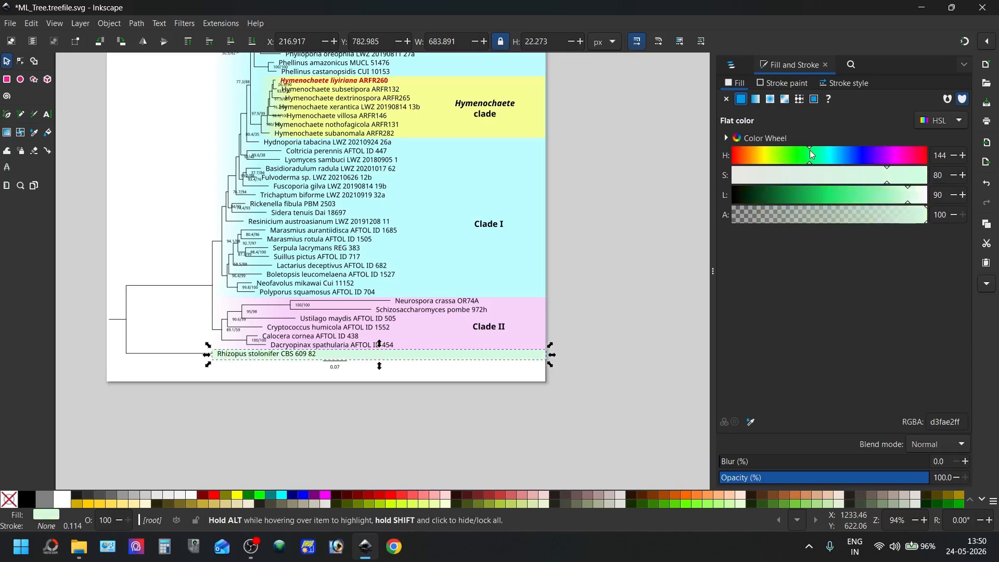
Turn the green fill into a reversed linear gradient, with the opaque stop darkened to 44e784ff and set at offset 0.13
click(756, 100)
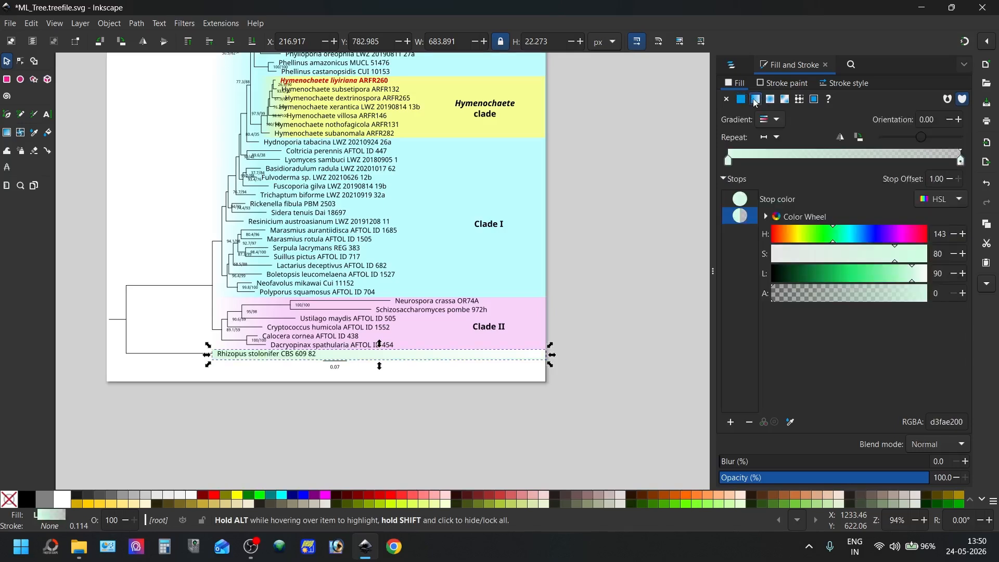
click(846, 138)
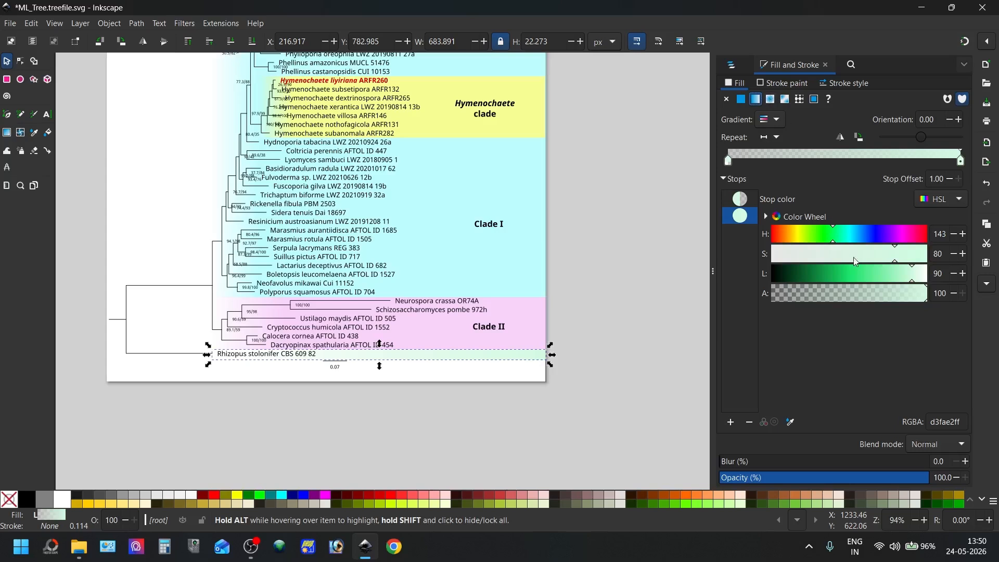
drag(913, 278, 863, 273)
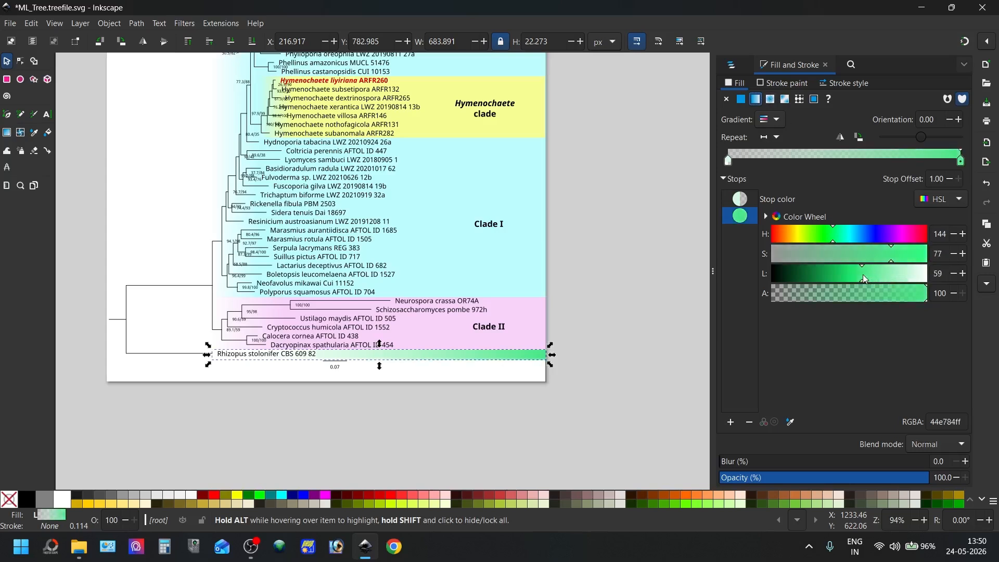
drag(958, 163, 758, 194)
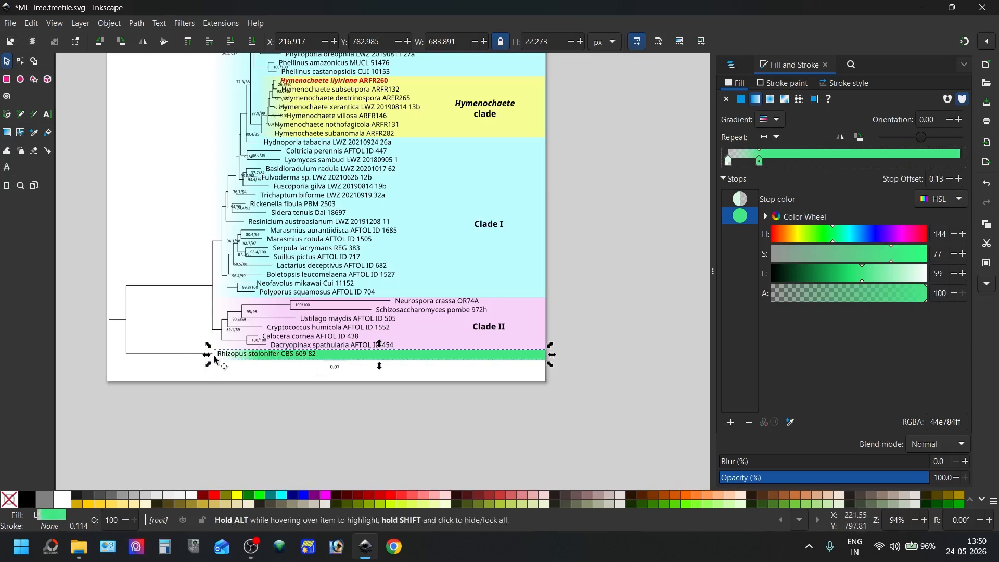
Try extending the green rectangle past the page's left edge to about 909 px wide, and undo the change
drag(206, 355, 96, 355)
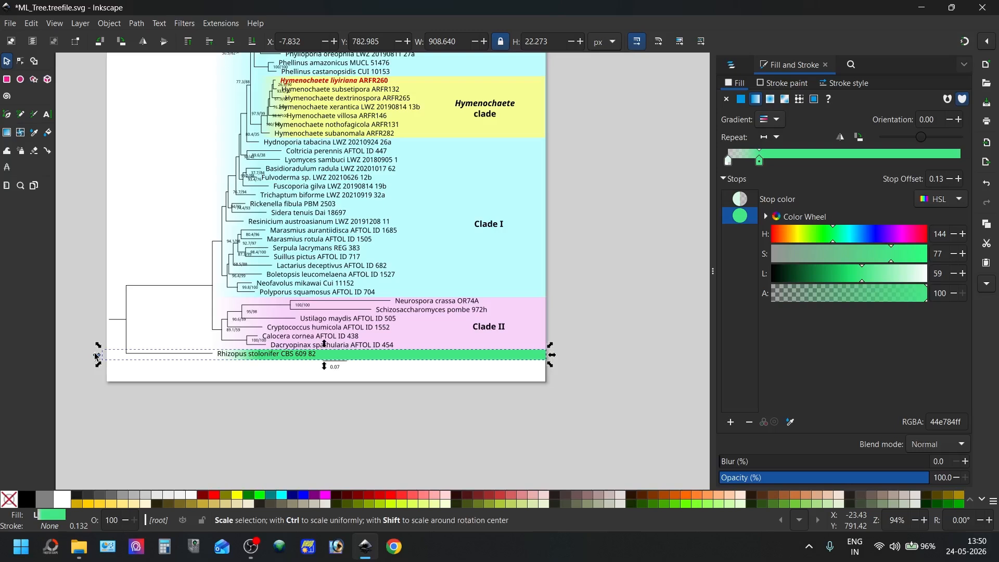
key(ctrl+z)
click(593, 345)
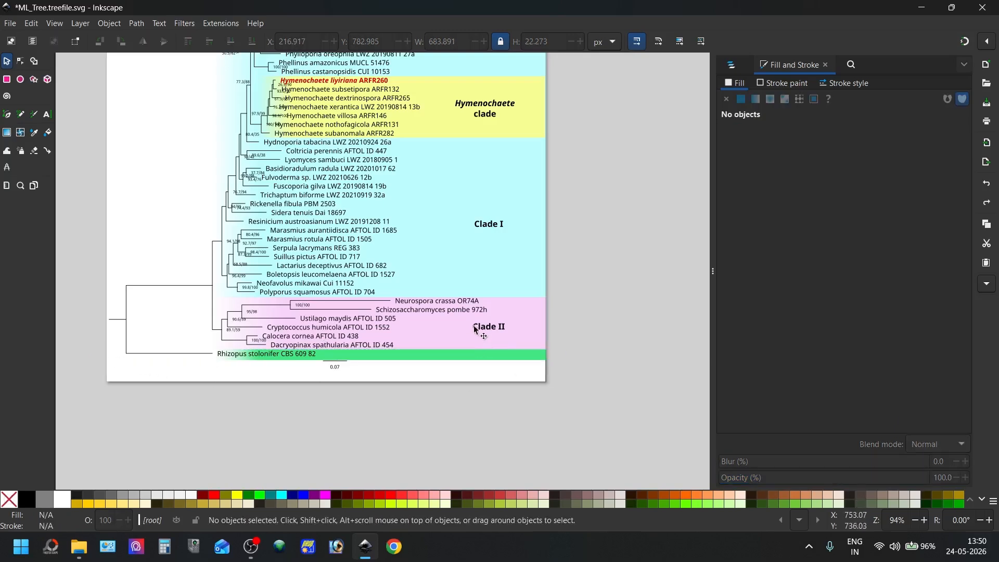
Duplicate the "Clade II" label and place the copy directly below the g172 group in the object stack
click(479, 327)
click(733, 65)
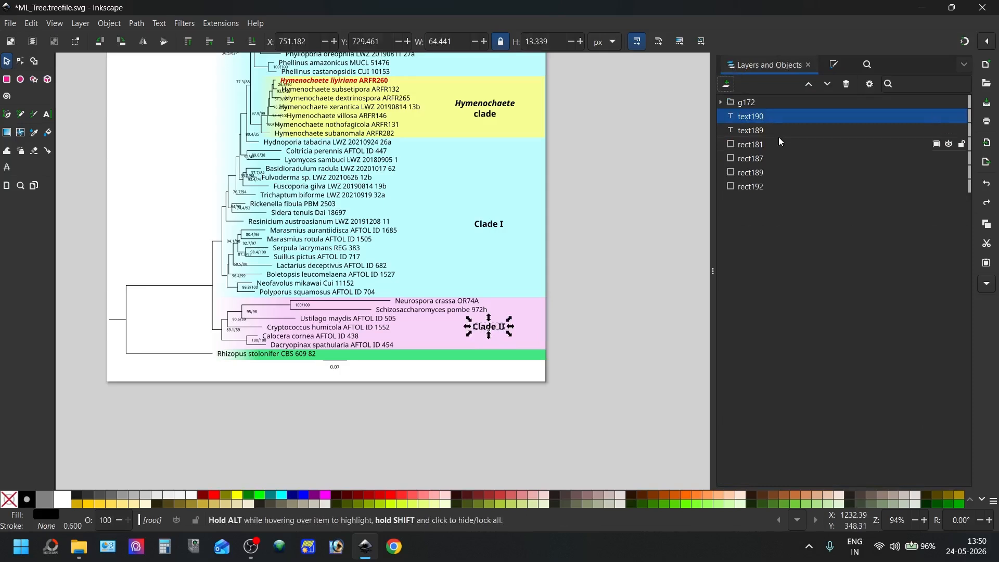
right_click(772, 117)
click(748, 180)
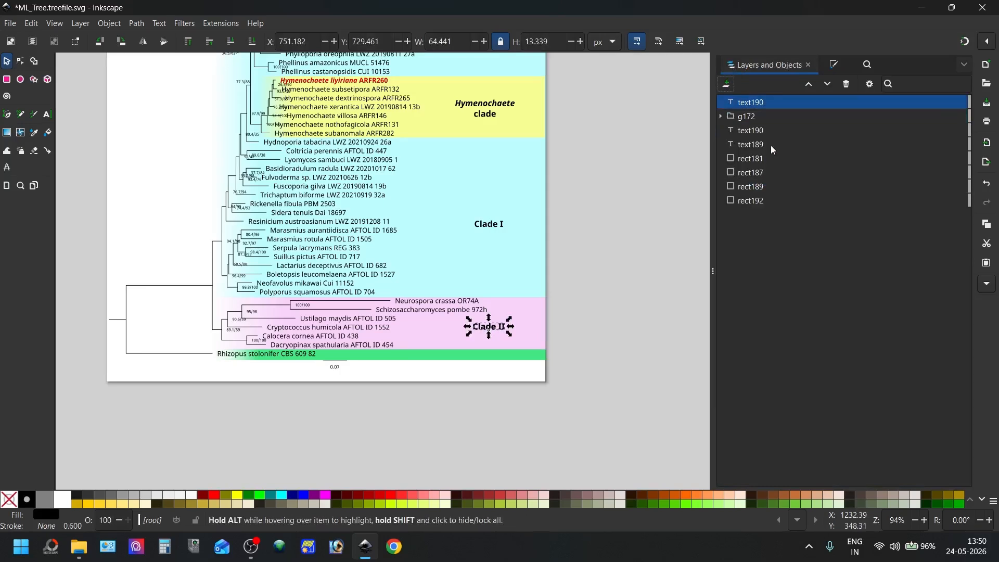
drag(761, 104, 763, 127)
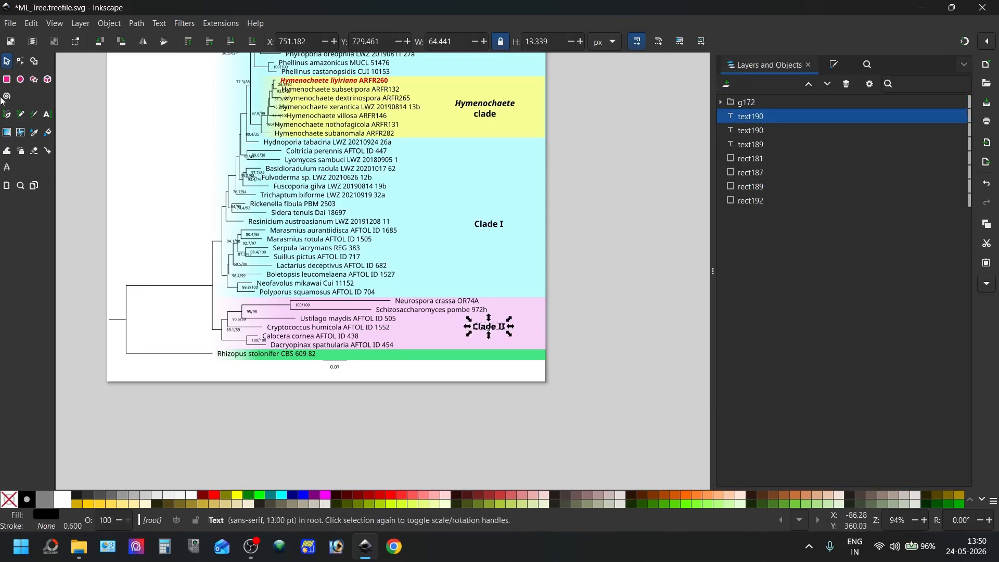
Move the duplicated "Clade II" label straight down onto the green Rhizopus stolonifer band
click(488, 328)
key(Down)
key(Down)
key(Down)
key(Down)
key(Down)
key(Down)
key(Down)
key(Down)
key(Down)
key(Down)
key(Down)
key(Down)
key(Down)
key(Down)
key(Down)
key(Down)
key(Down)
key(Down)
key(Down)
key(Down)
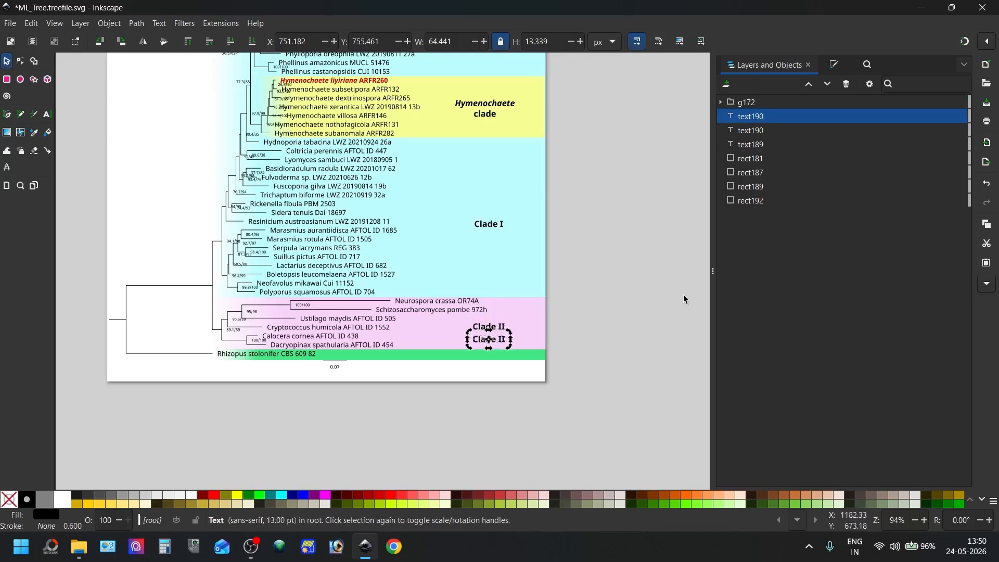
key(Down)
key(Down)
key(Down)
key(Down)
key(Down)
key(Down)
key(Down)
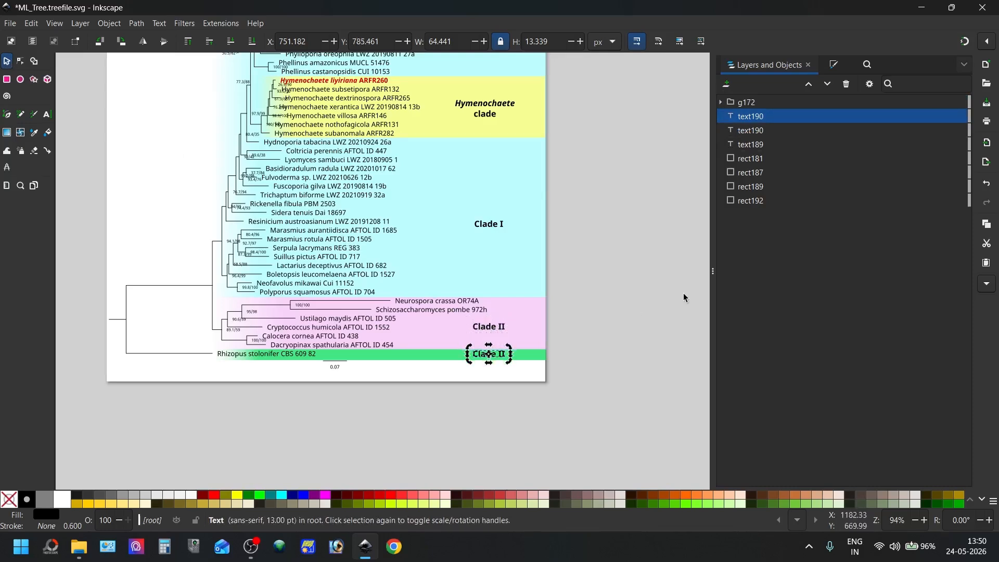
Change the text of the label on the green band to "Outgroup"
click(46, 117)
double_click(496, 355)
double_click(497, 355)
key(BackSpace)
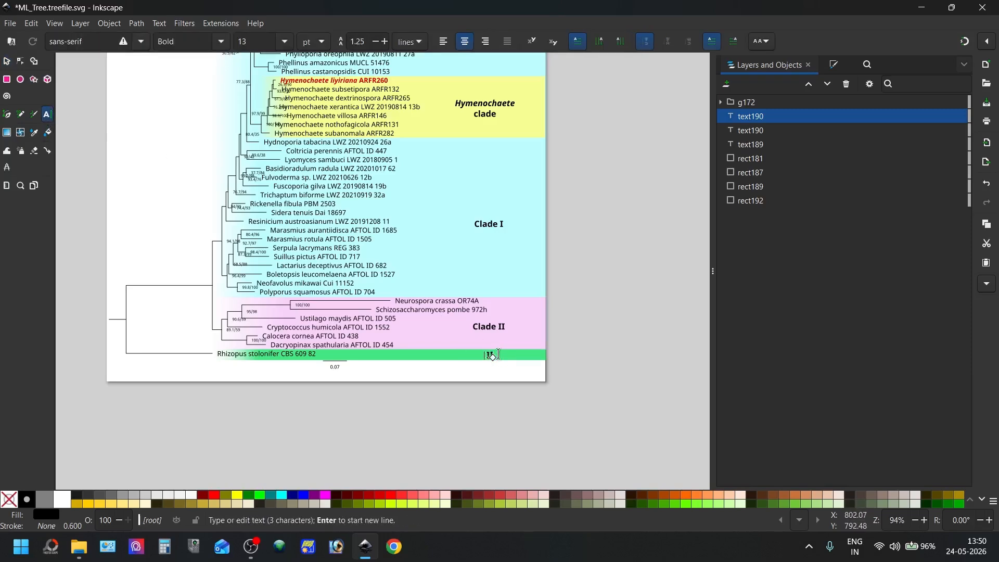
text(Outgroup)
key(Escape)
click(7, 62)
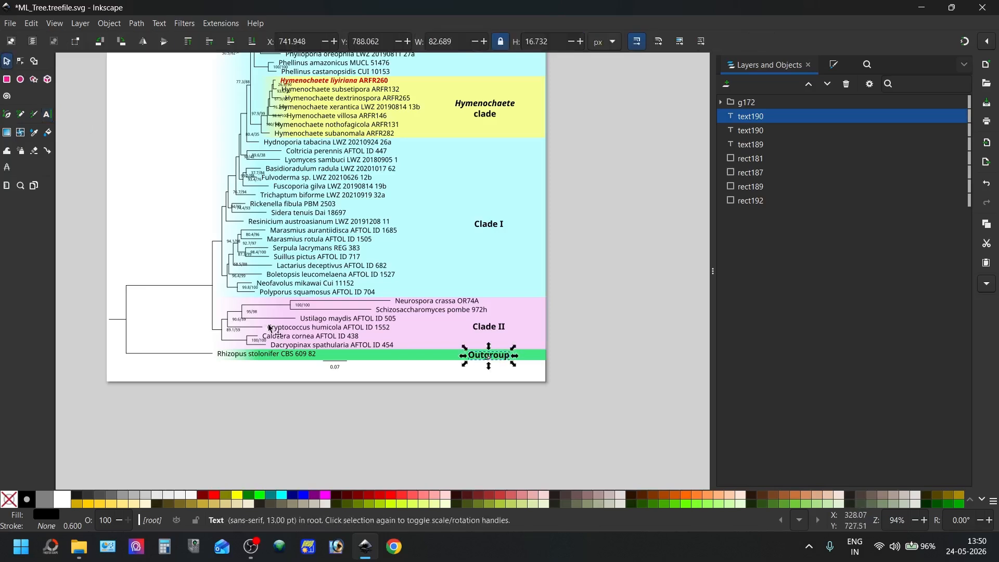
click(417, 460)
scroll(411, 411, up, 3)
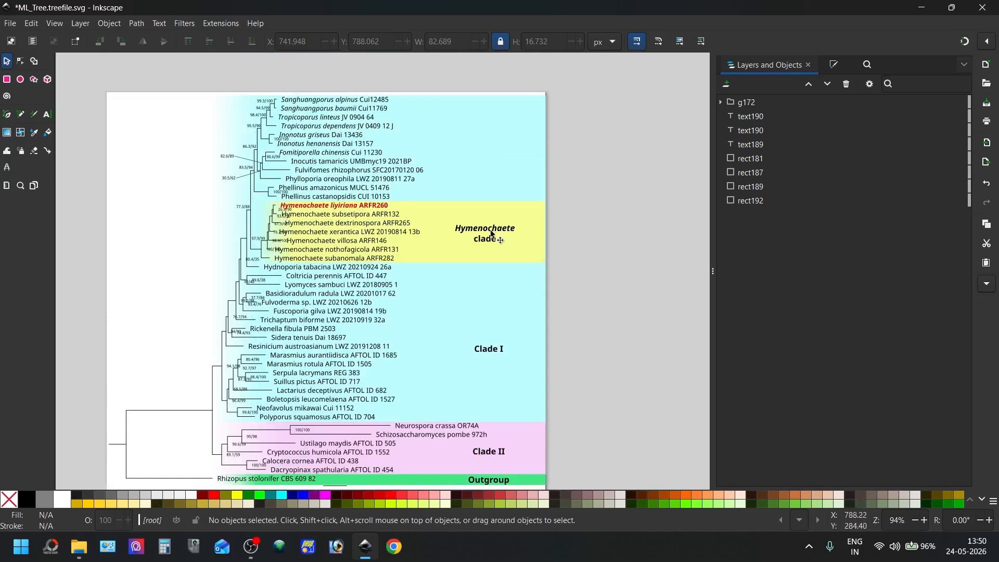
scroll(505, 229, down, 2)
scroll(378, 239, up, 1)
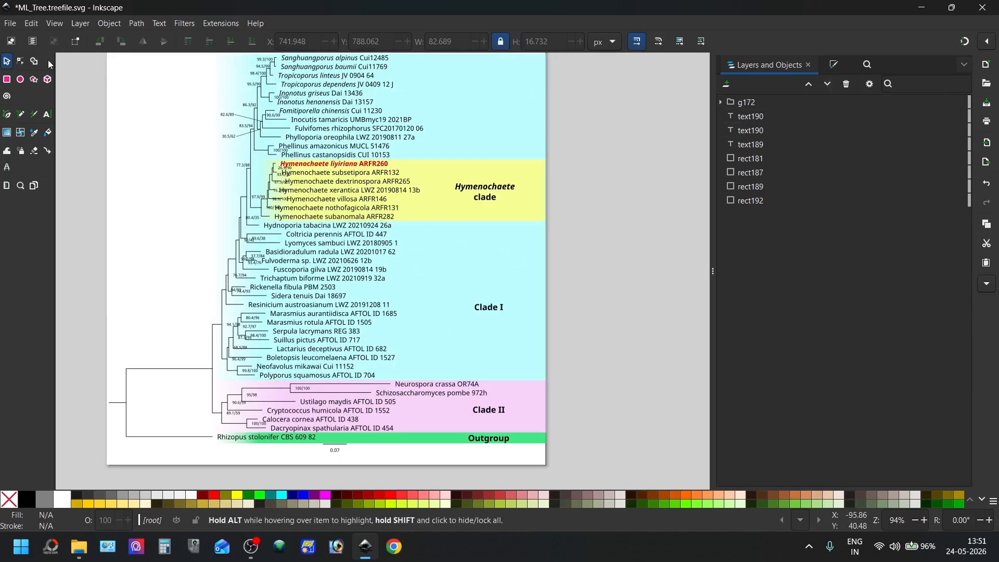
Open the page export settings, set the resolution to 1200 DPI and look through the available export formats
click(17, 25)
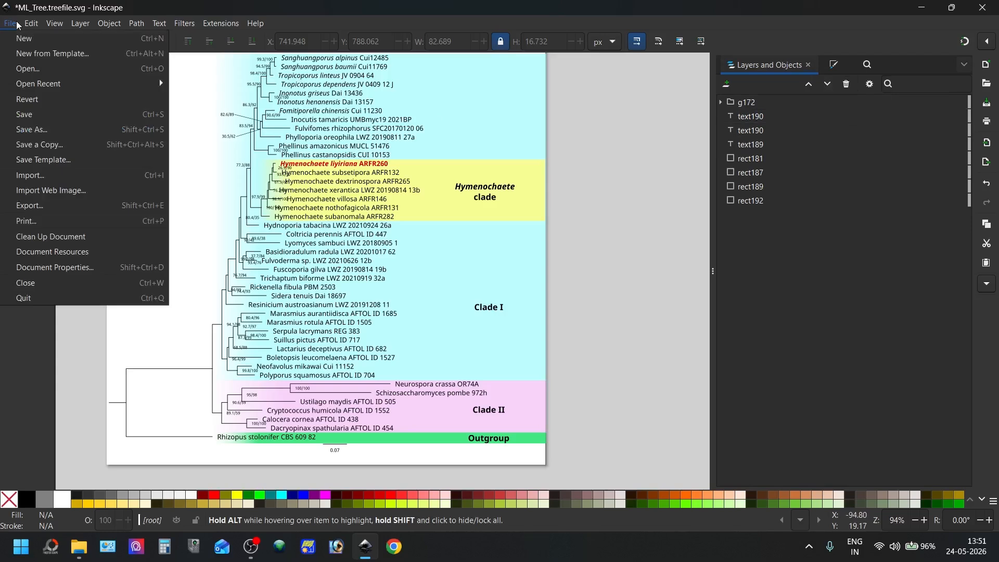
click(45, 203)
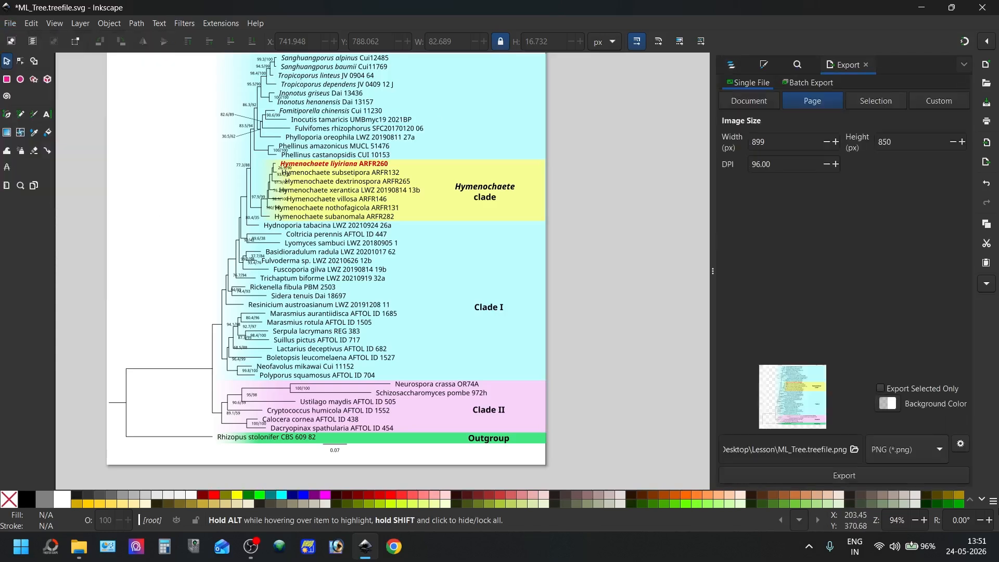
text(1)
key(Return)
click(895, 445)
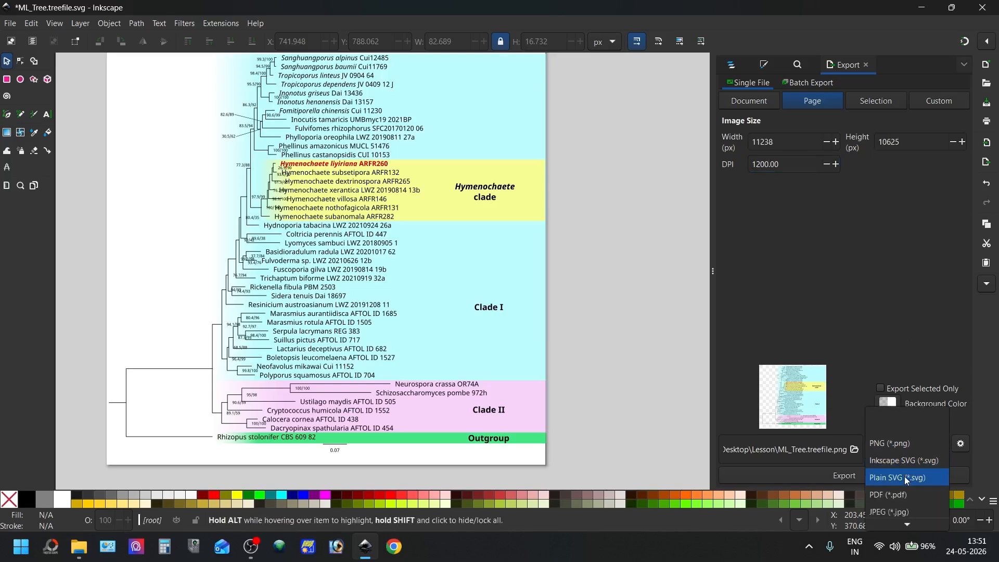
scroll(906, 475, down, 1)
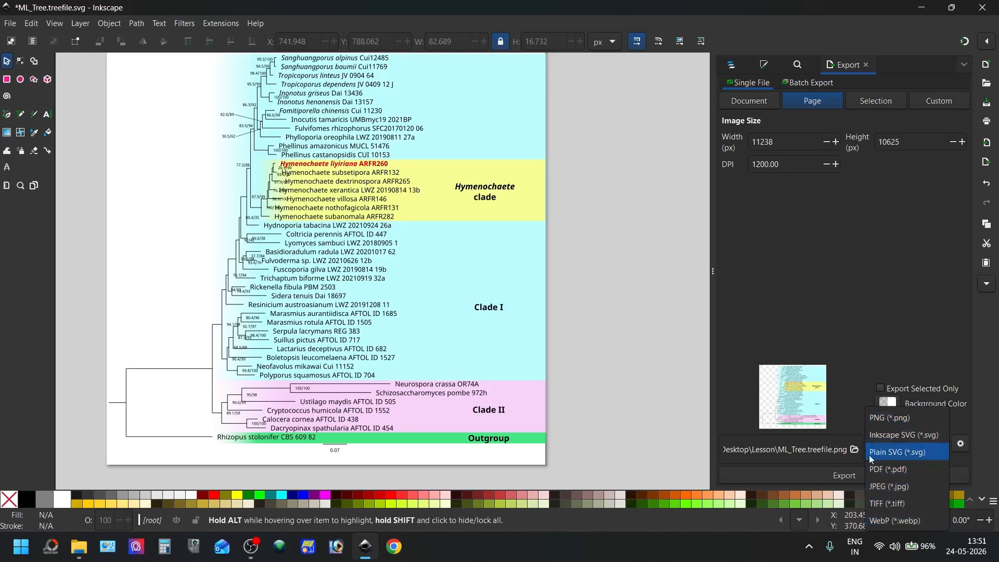
click(844, 301)
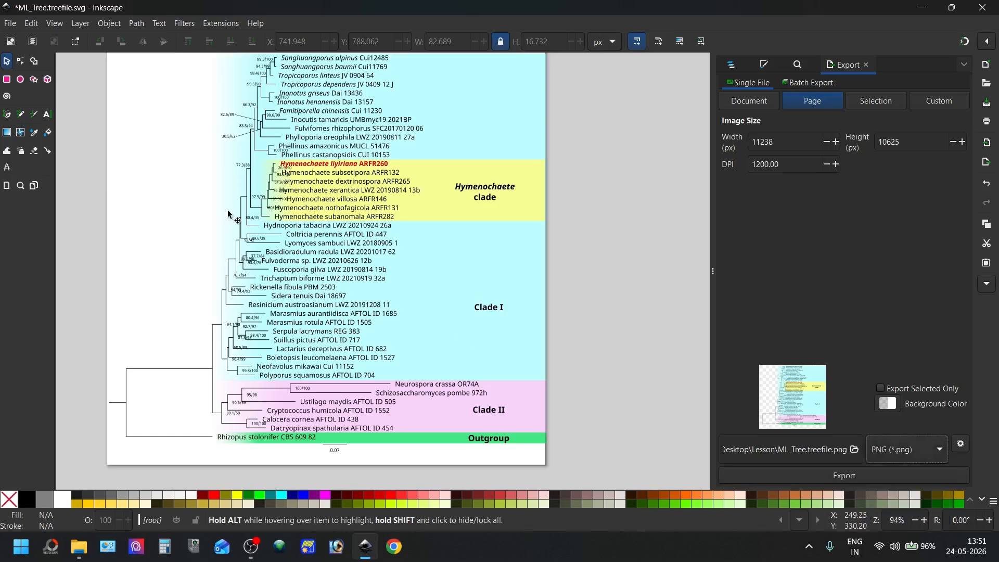
Save the tree in the Lesson folder as an Enhanced Metafile named ML_Tree, accepting the default EMF output options
click(9, 21)
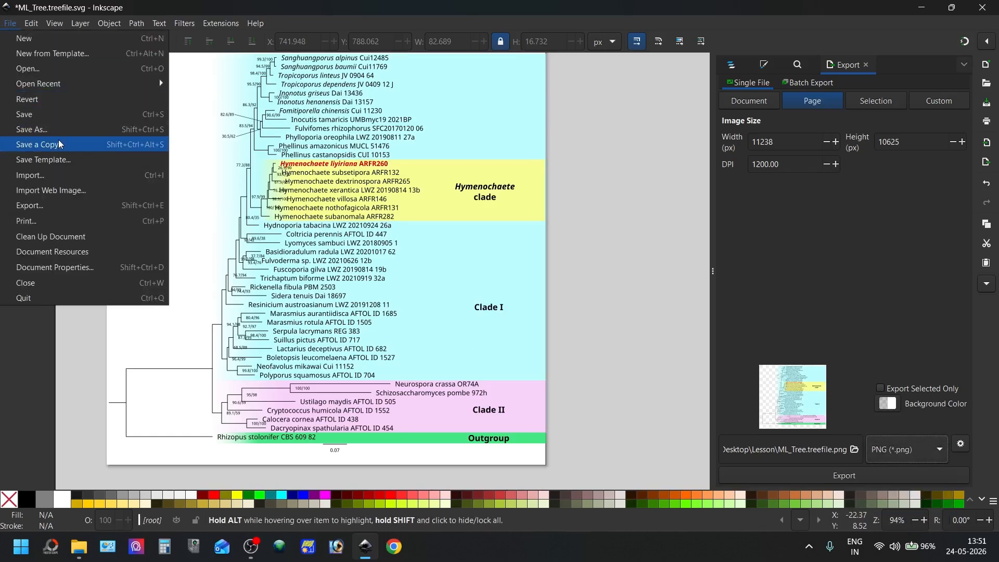
click(70, 122)
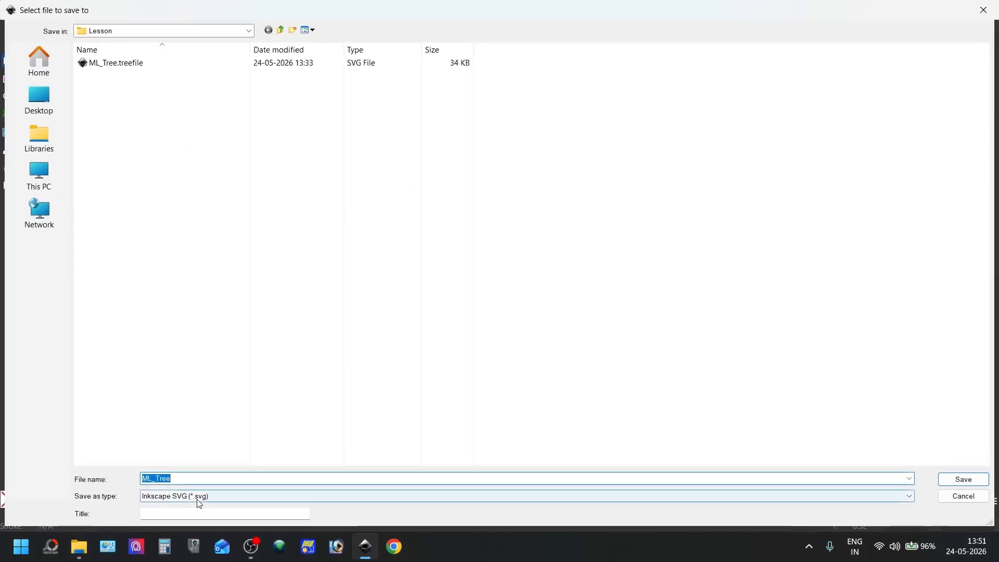
click(198, 498)
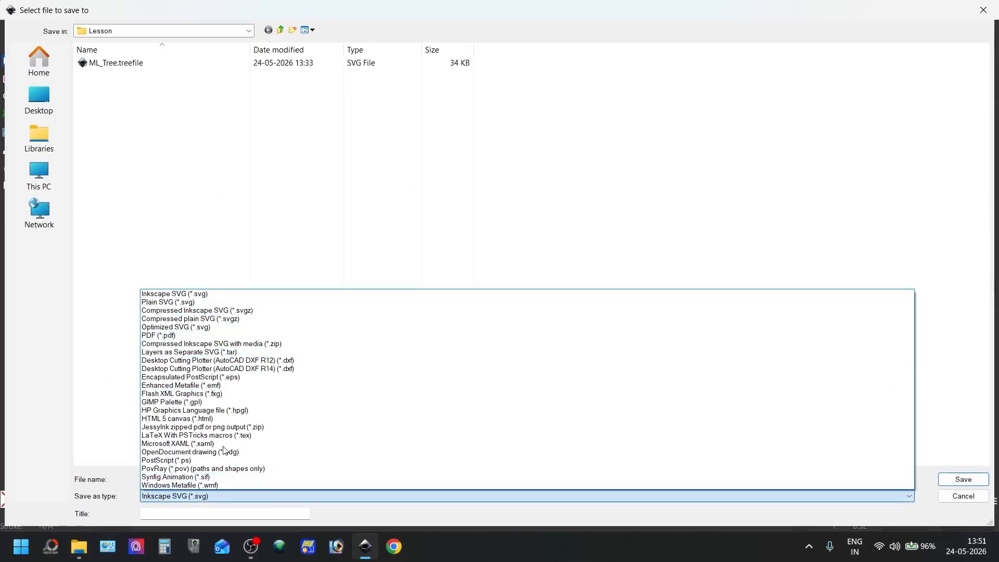
click(219, 386)
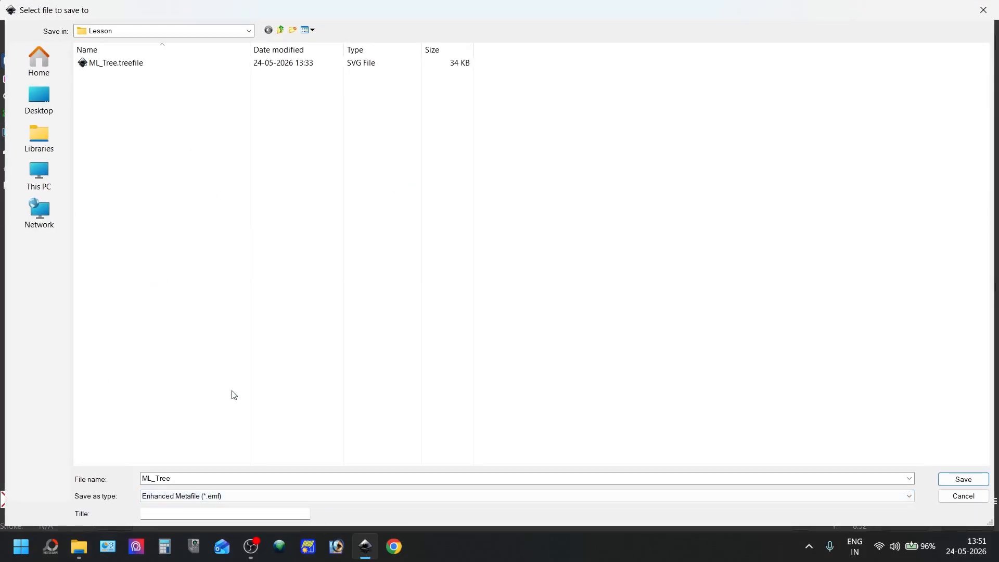
click(963, 479)
click(283, 258)
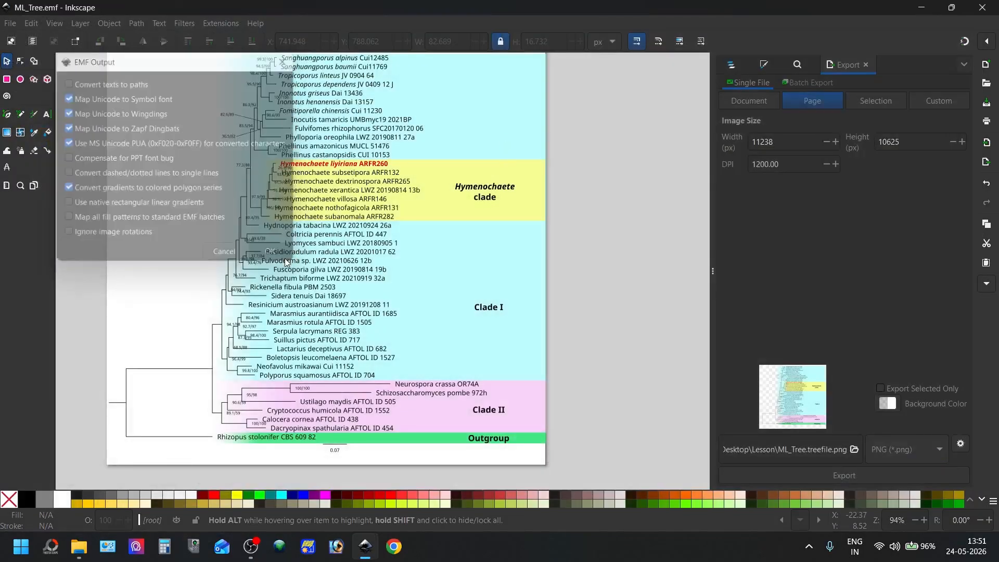
Close the drawing while saving it as Inkscape SVG over the existing ML_Tree.treefile file
click(982, 7)
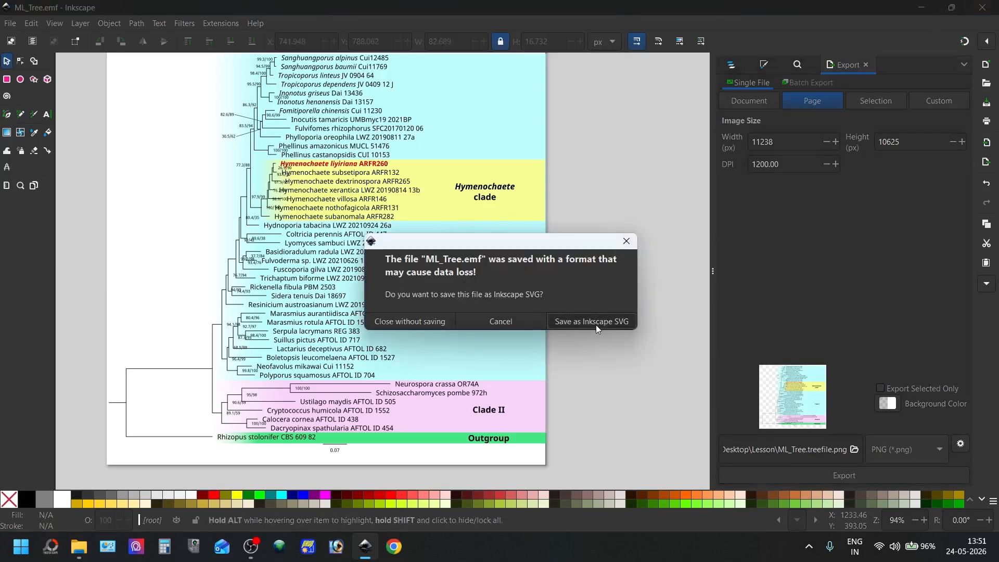
click(595, 323)
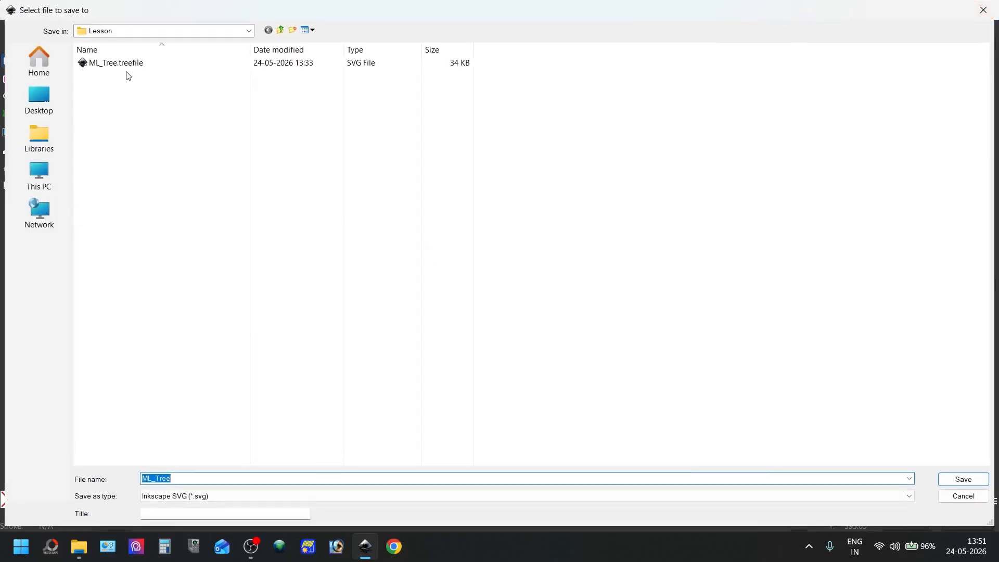
click(130, 67)
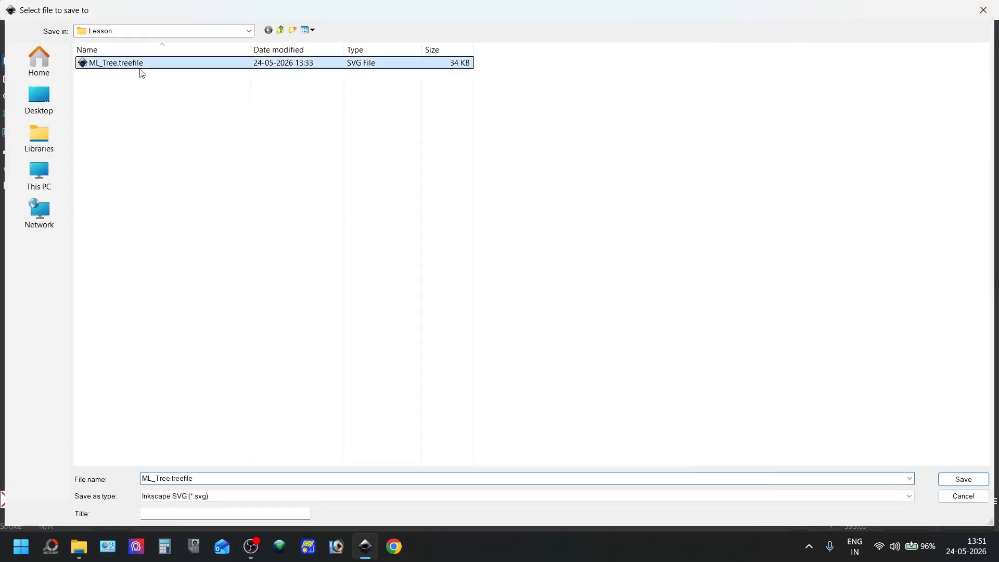
click(963, 478)
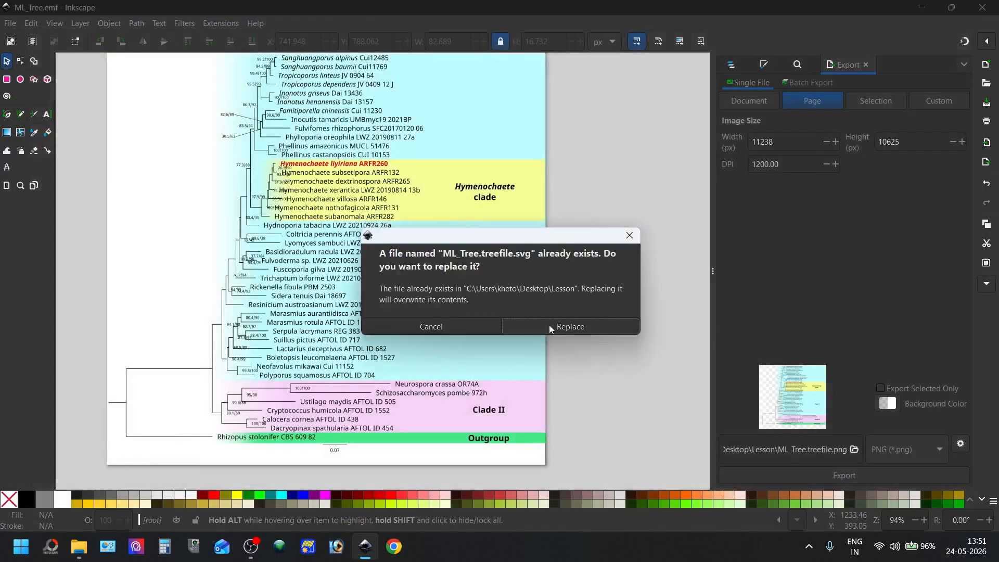
click(554, 326)
Create a Microsoft Word document named "A" in the Lesson folder and open it in Word
right_click(180, 205)
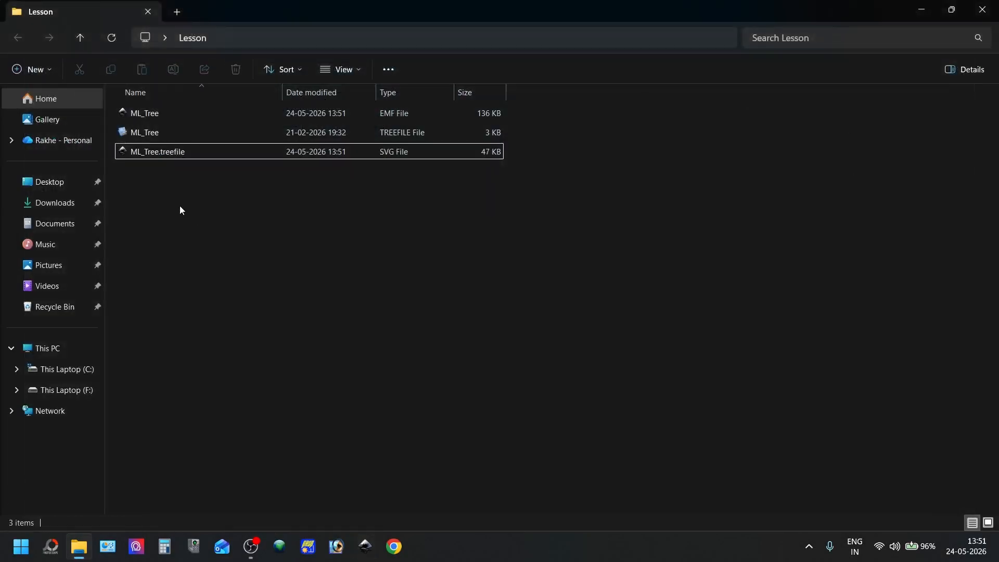
click(245, 263)
right_click(246, 259)
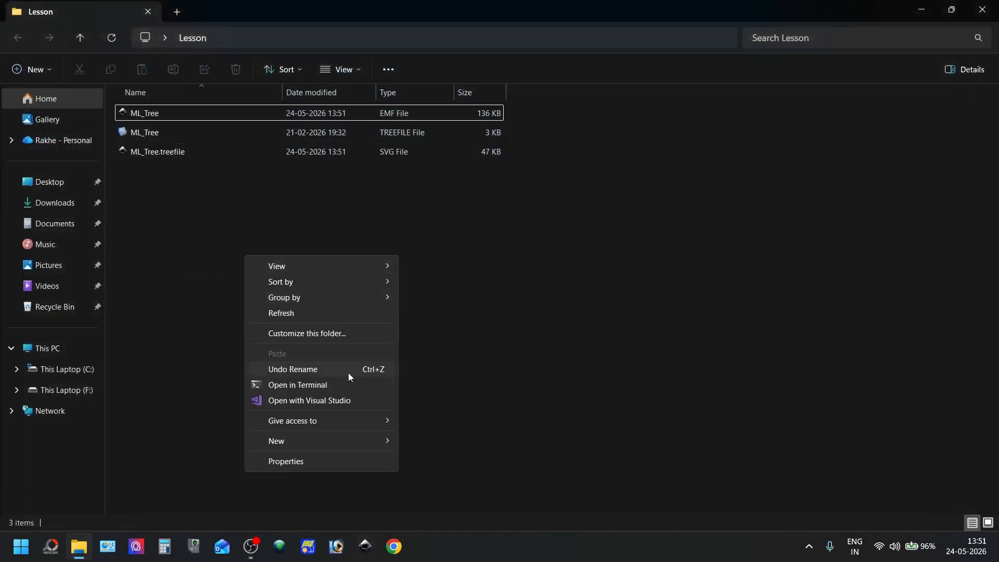
mouse_move(368, 442)
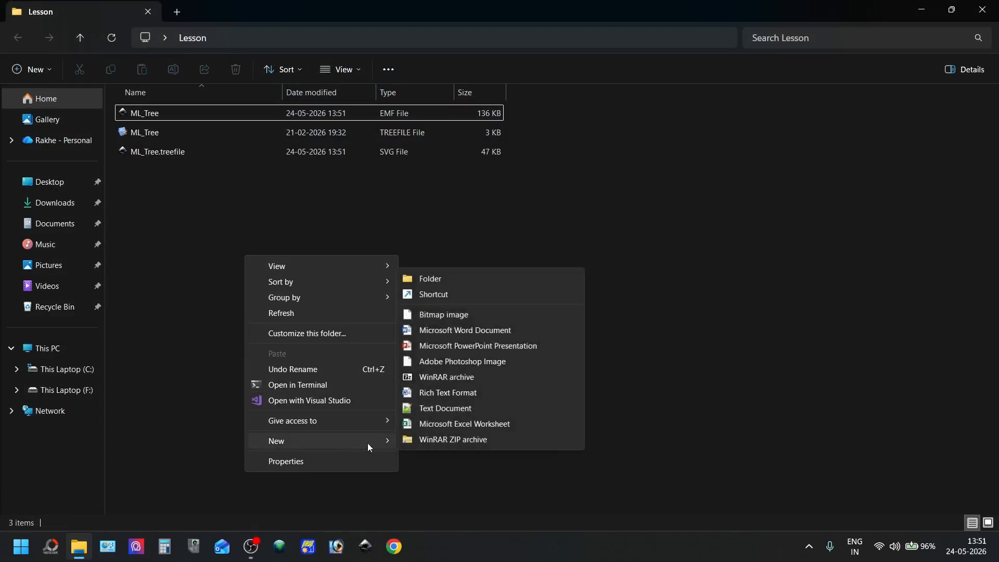
click(452, 330)
text(A)
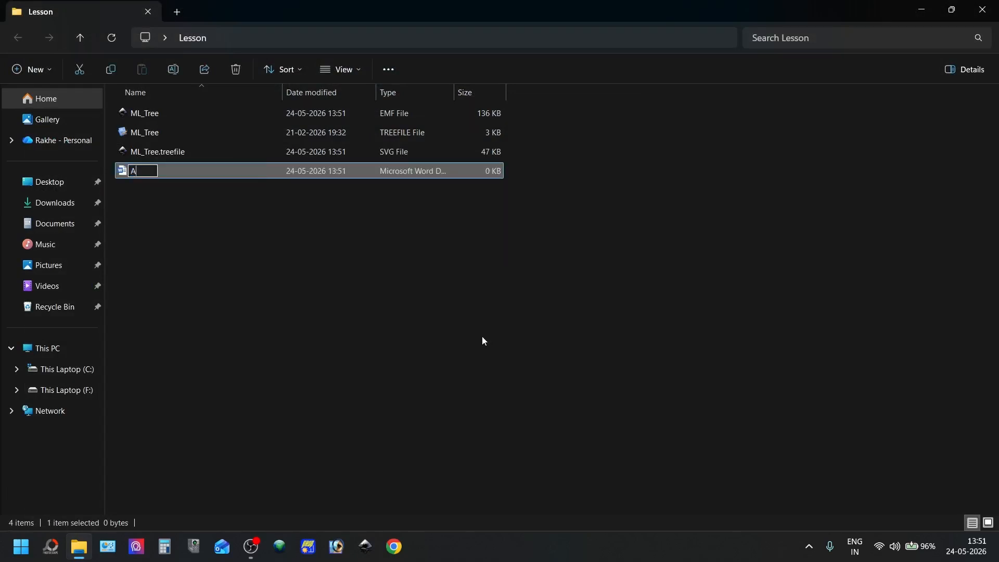
key(Return)
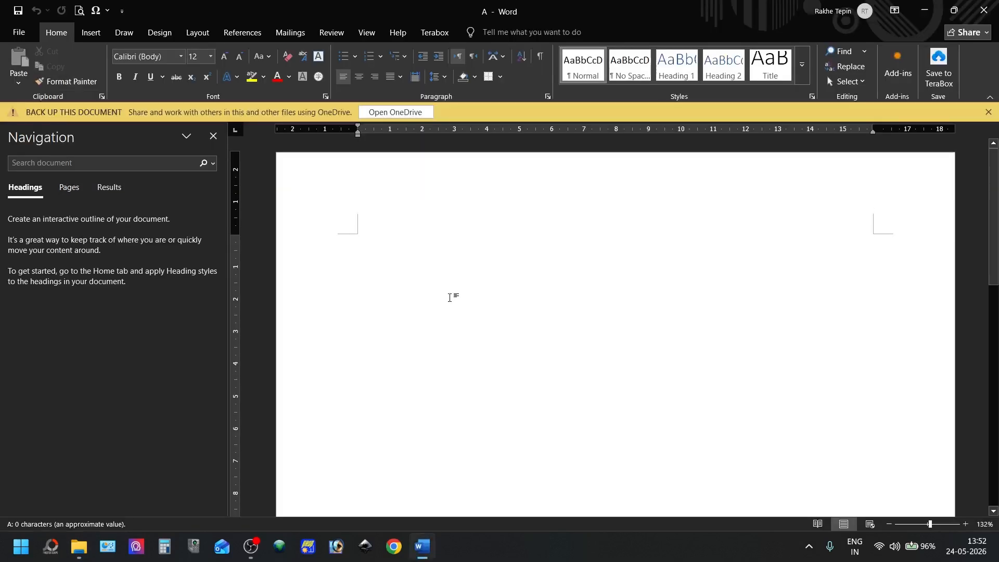
Insert the ML_Tree EMF picture from the Lesson folder into the blank document
click(90, 33)
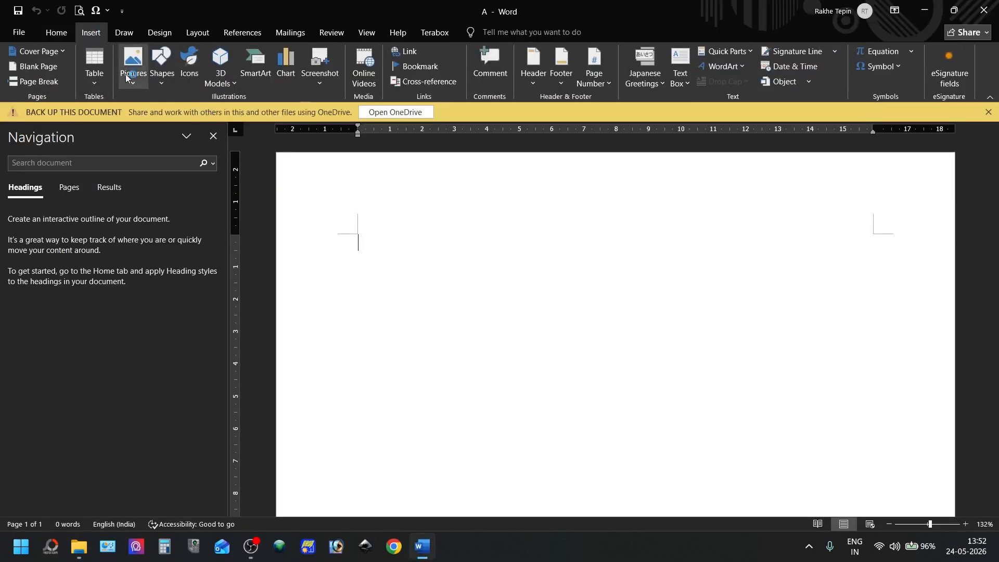
click(125, 86)
click(161, 115)
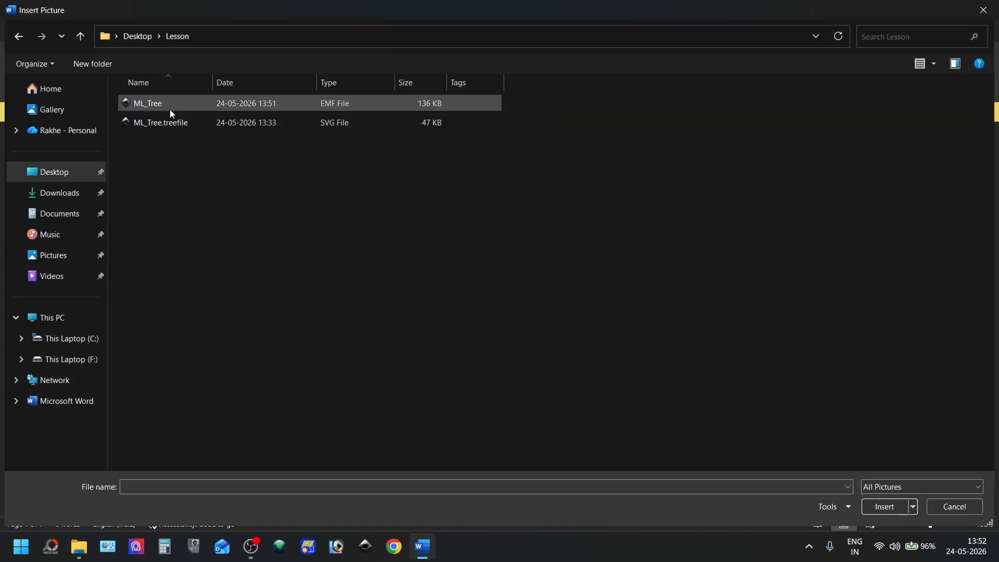
double_click(349, 102)
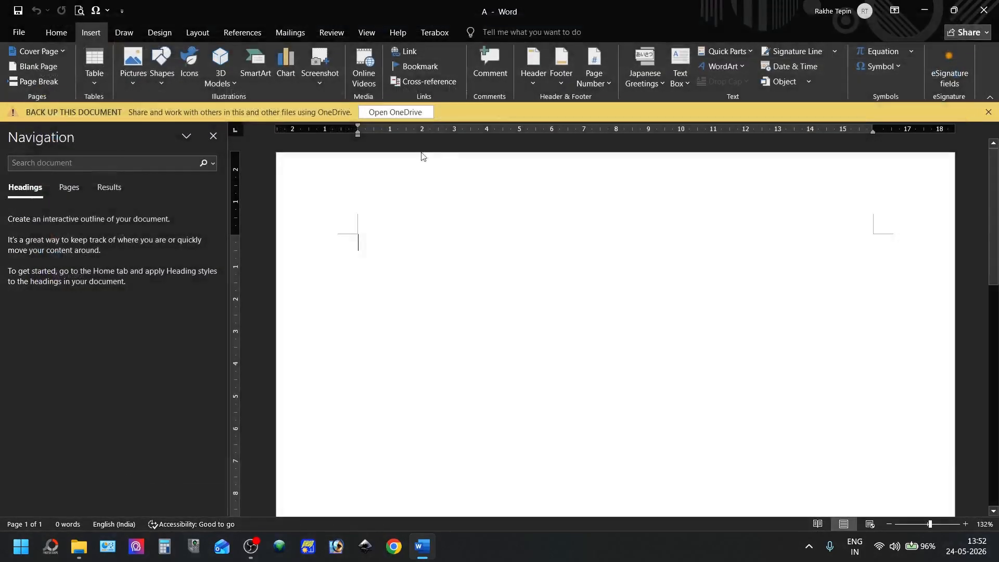
scroll(452, 232, down, 3)
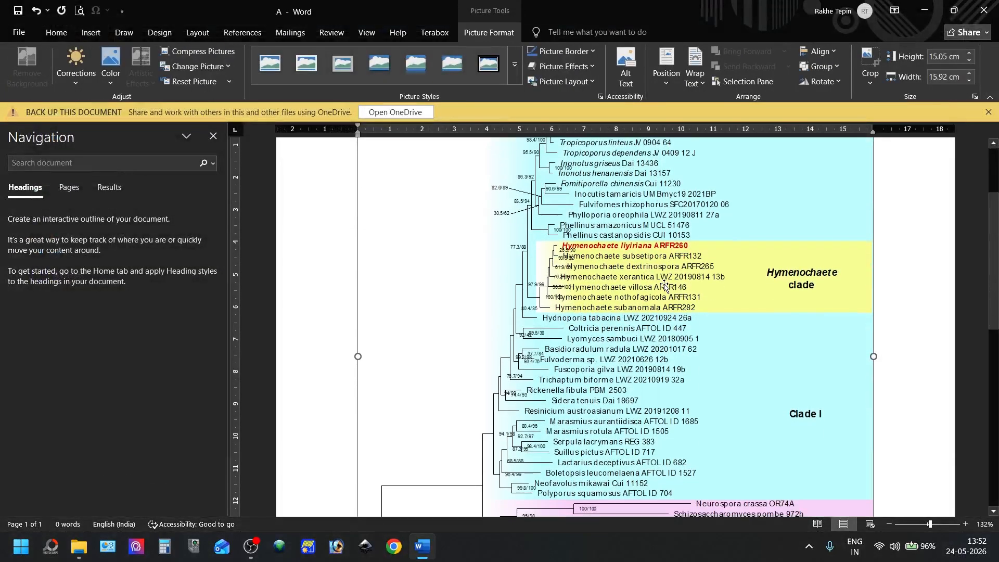
Save a copy of the document as a PDF named "A" in the Lesson folder
click(19, 32)
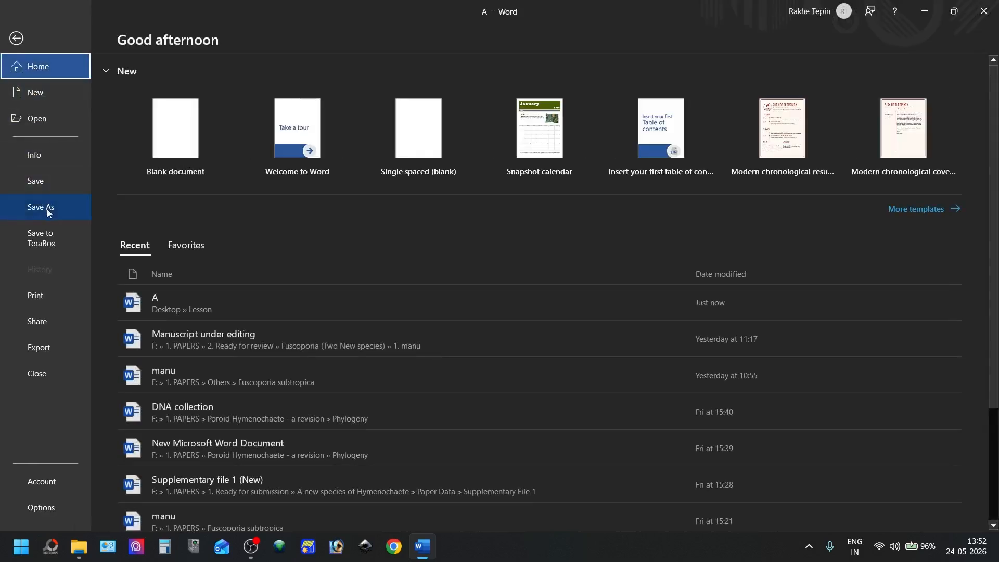
click(40, 206)
click(171, 325)
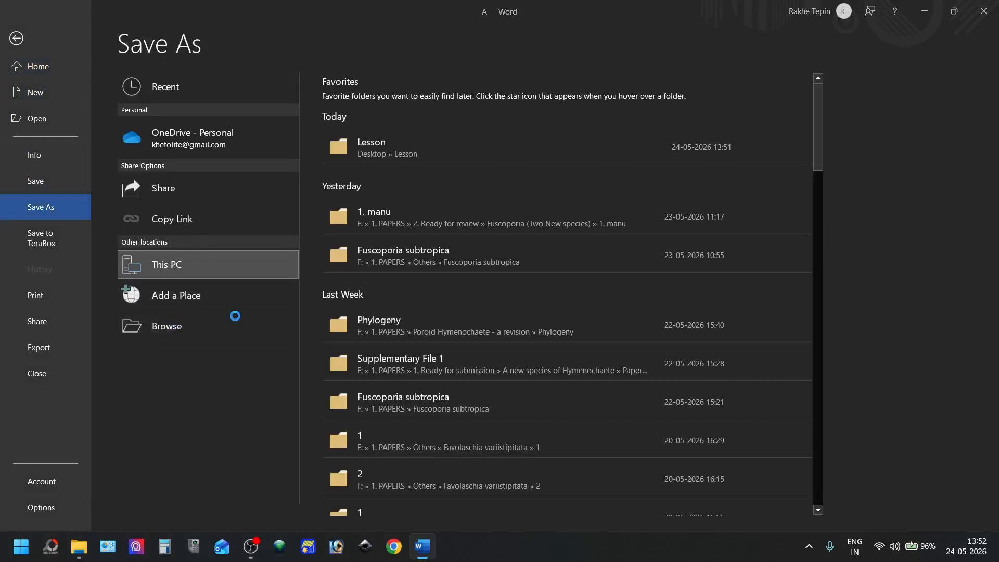
click(167, 233)
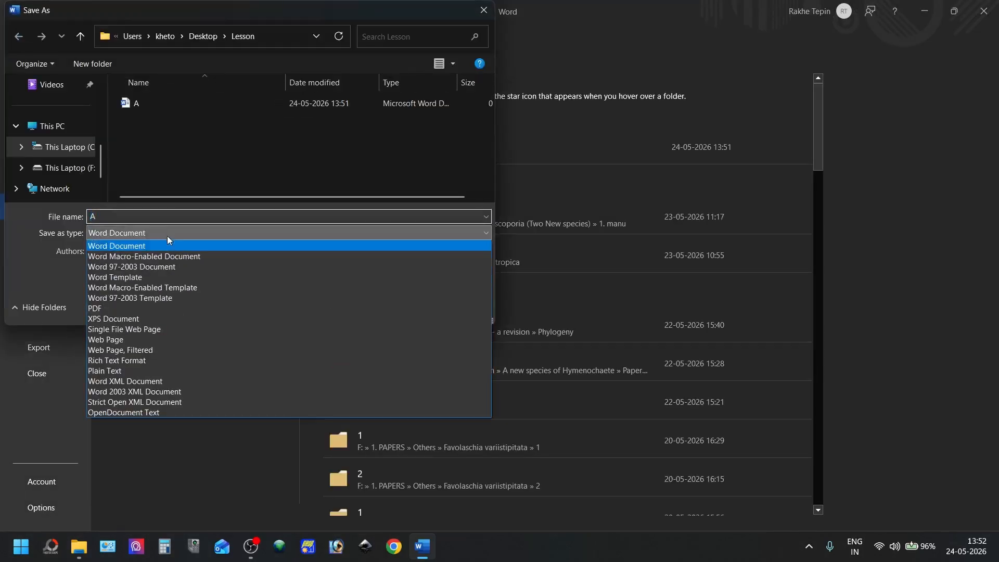
click(152, 317)
click(401, 337)
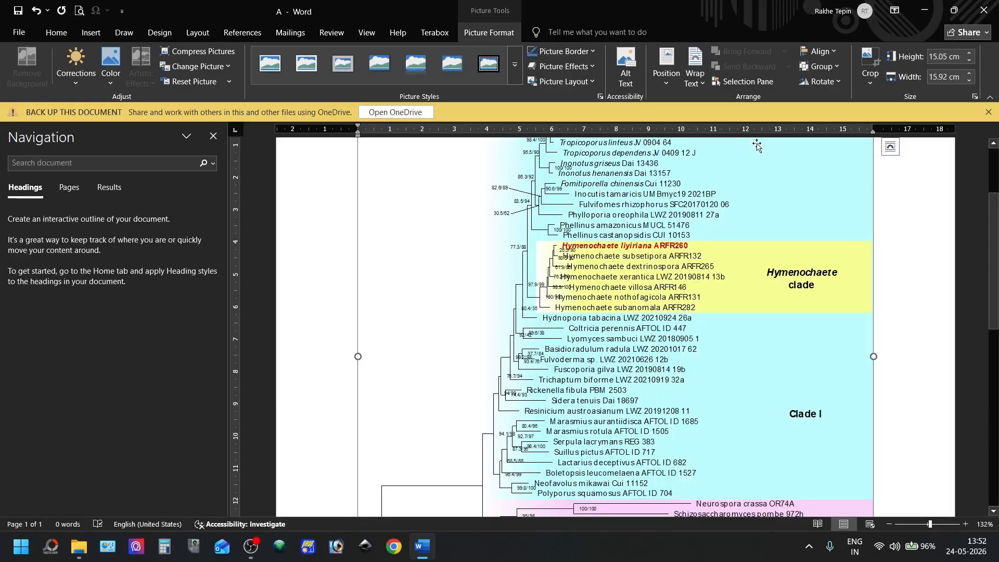
Close the Word document with its changes saved and open the PDF file A from the Lesson folder in Chrome
click(984, 10)
click(491, 365)
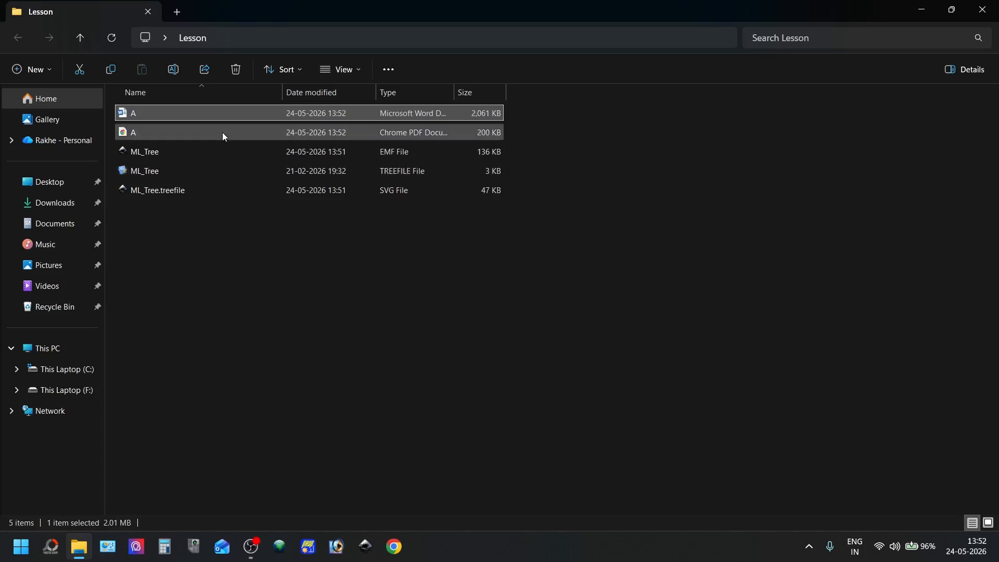
double_click(222, 133)
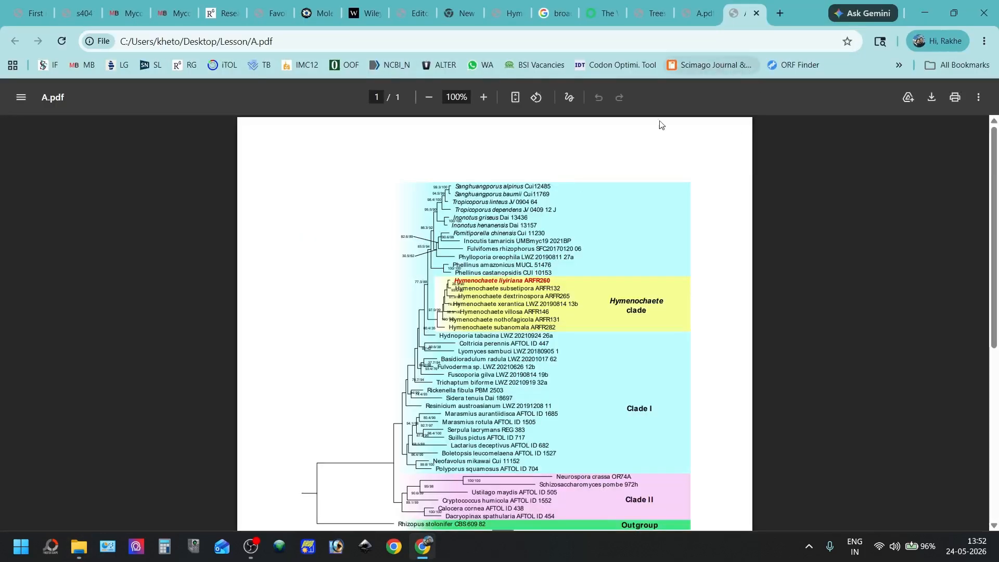
Test selecting the Sanghuangporus alpinus text in the PDF and search the document for "Sanghuang"
drag(455, 186, 551, 186)
click(539, 185)
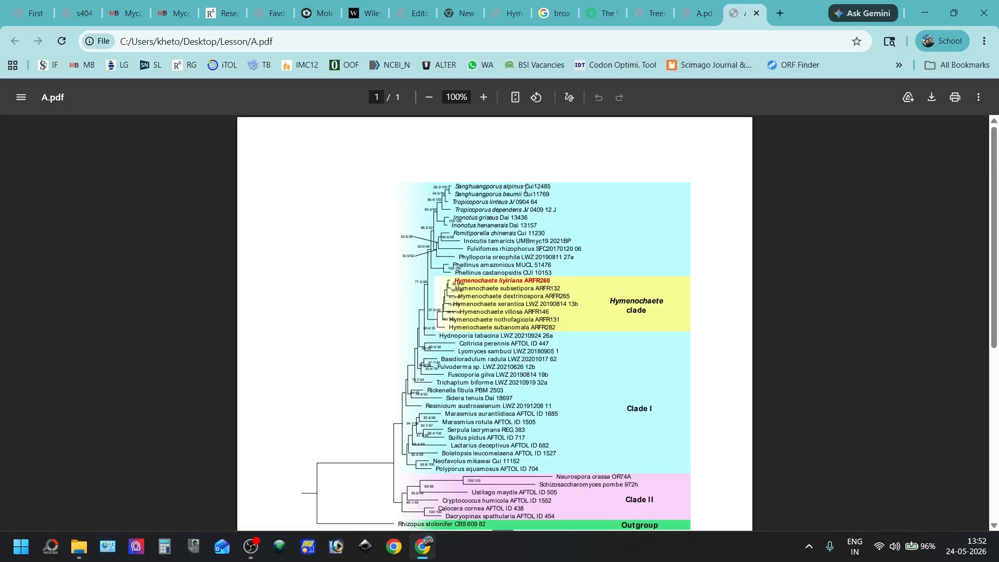
drag(522, 188, 489, 187)
double_click(488, 186)
click(586, 149)
key(ctrl+f)
text(Sanghuang)
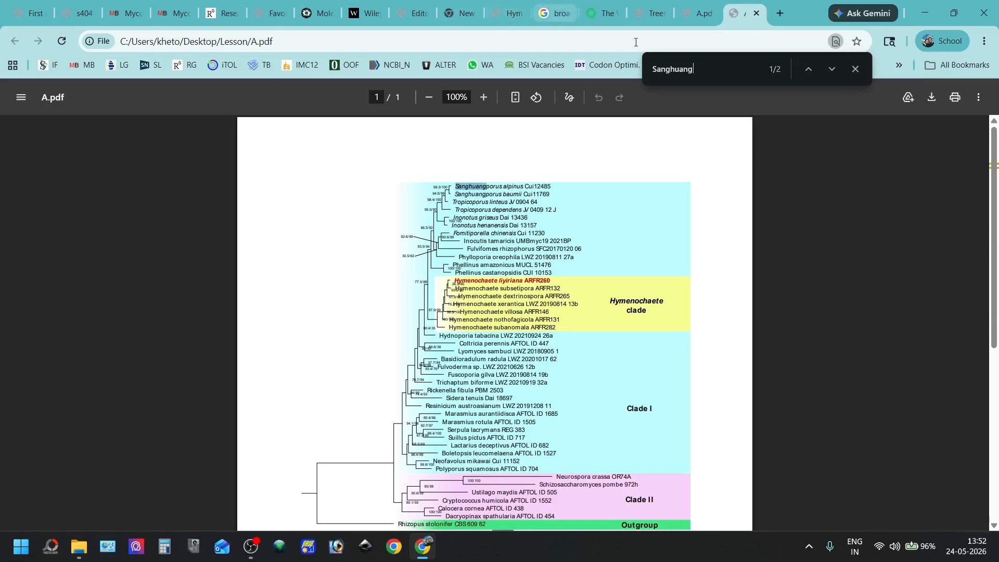
Search the PDF for "Hymenochaete" and step through the matches
double_click(670, 76)
text(Hy)
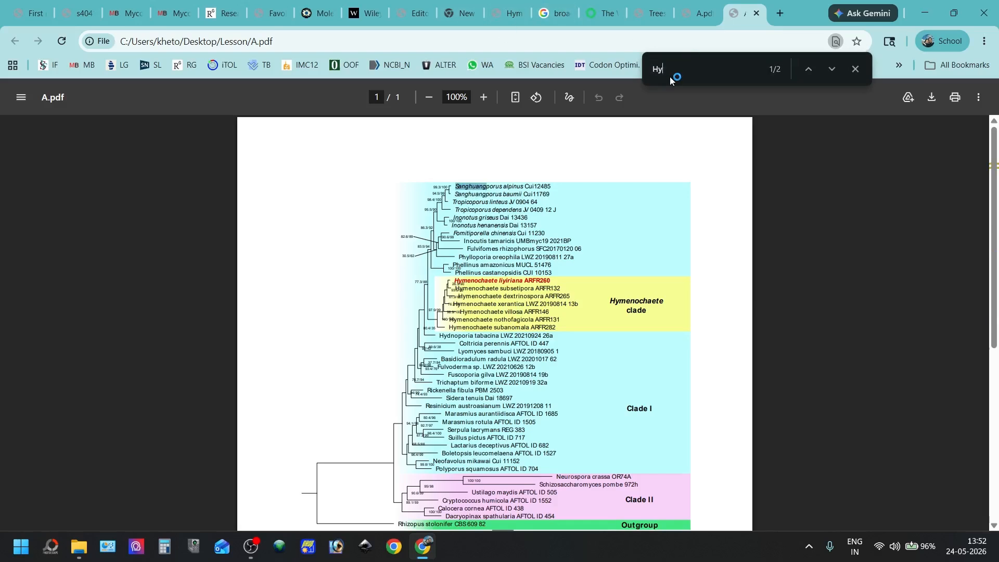
text(menochaete)
key(Return)
key(Return)
key(Return)
key(Return)
key(Return)
key(Return)
key(Return)
key(Return)
key(Return)
key(Return)
key(Return)
key(Return)
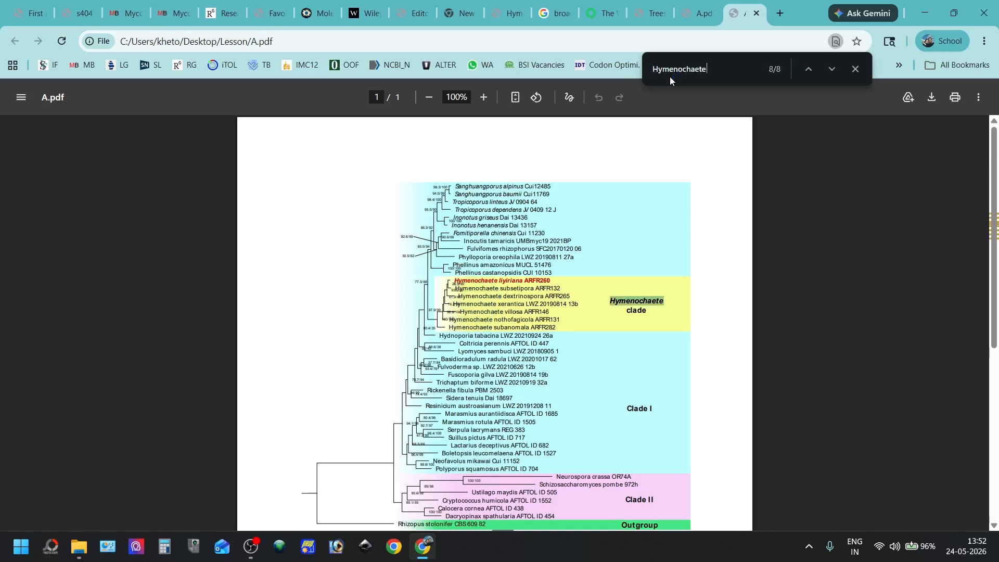
key(Return)
key(Return)
key(Return)
key(Return)
key(Return)
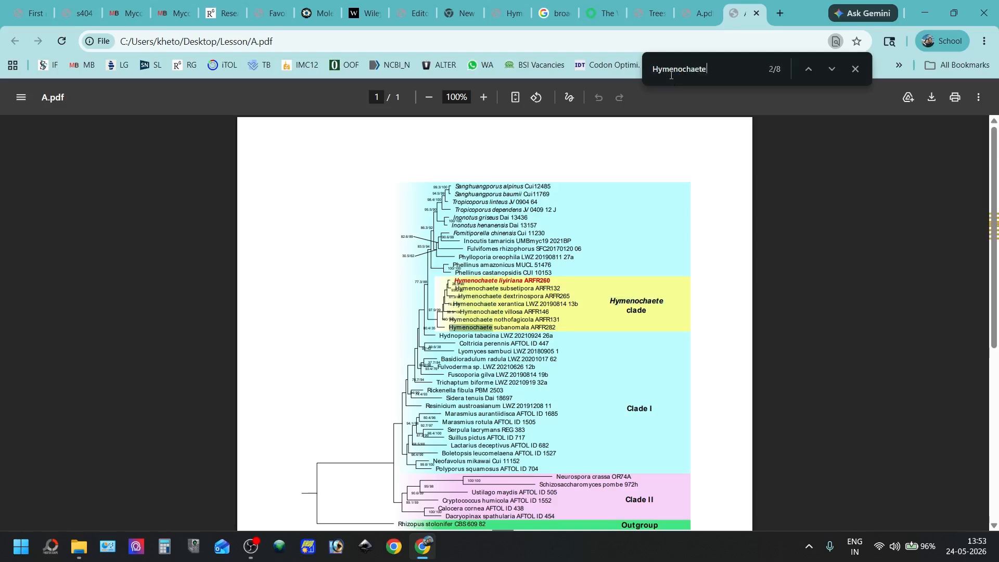
Look over the whole tree page, close the text search and close the browser window showing A.pdf
scroll(635, 323, down, 4)
scroll(619, 275, up, 3)
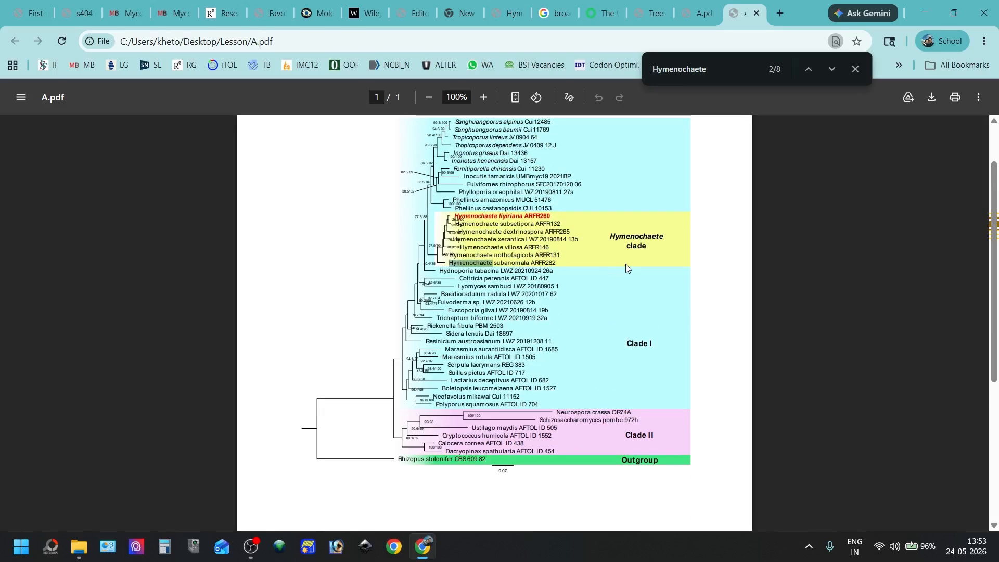
click(857, 68)
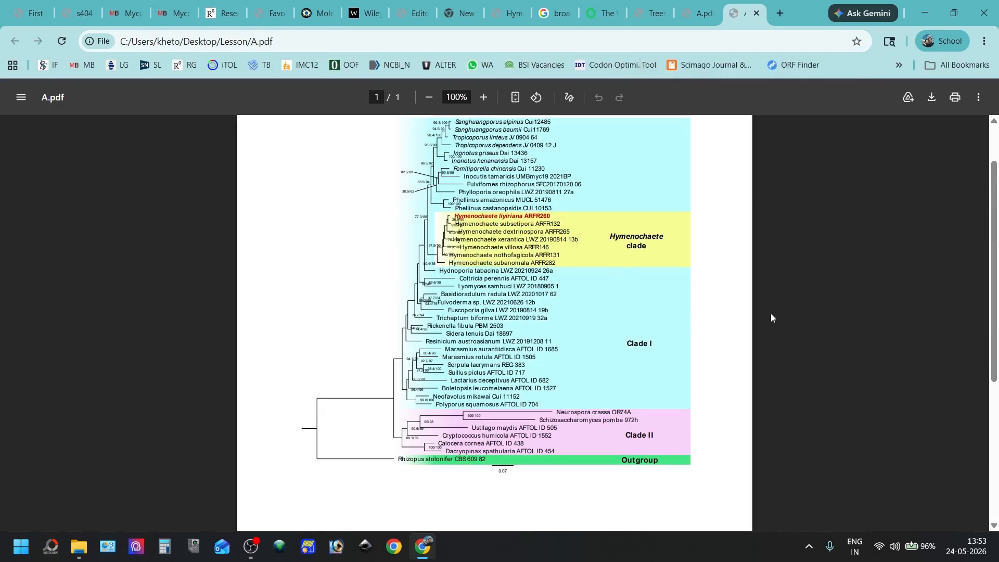
scroll(768, 307, up, 1)
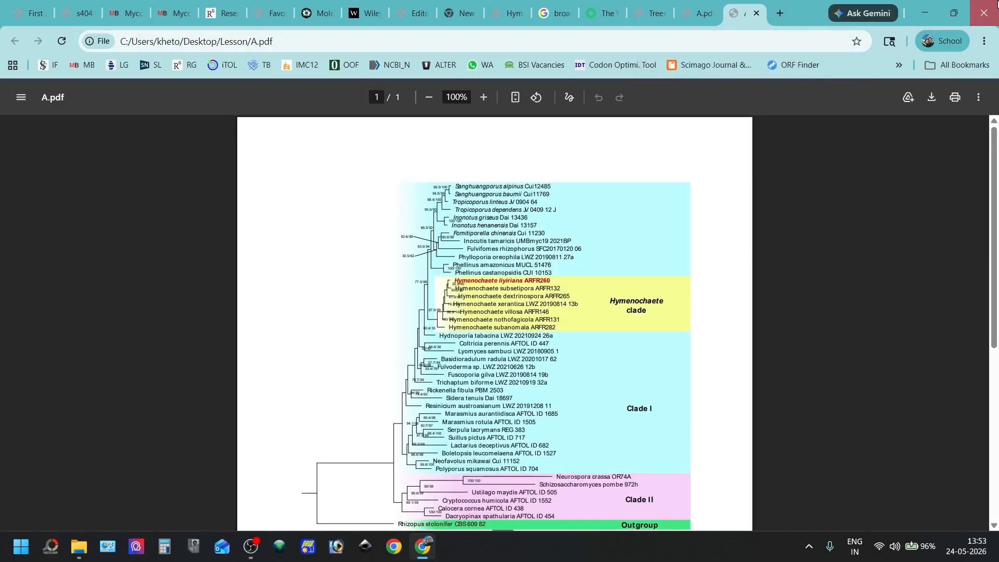
click(983, 13)
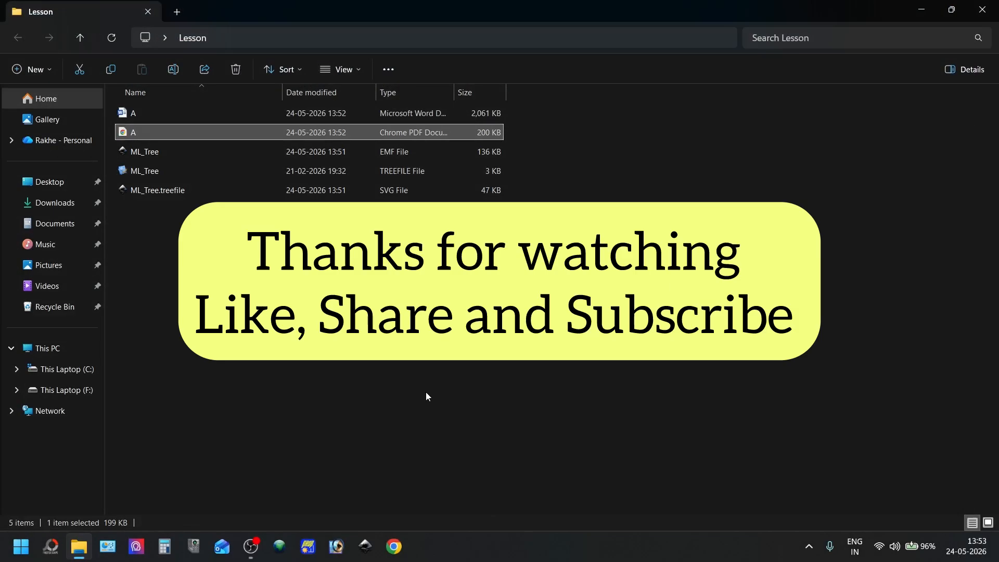